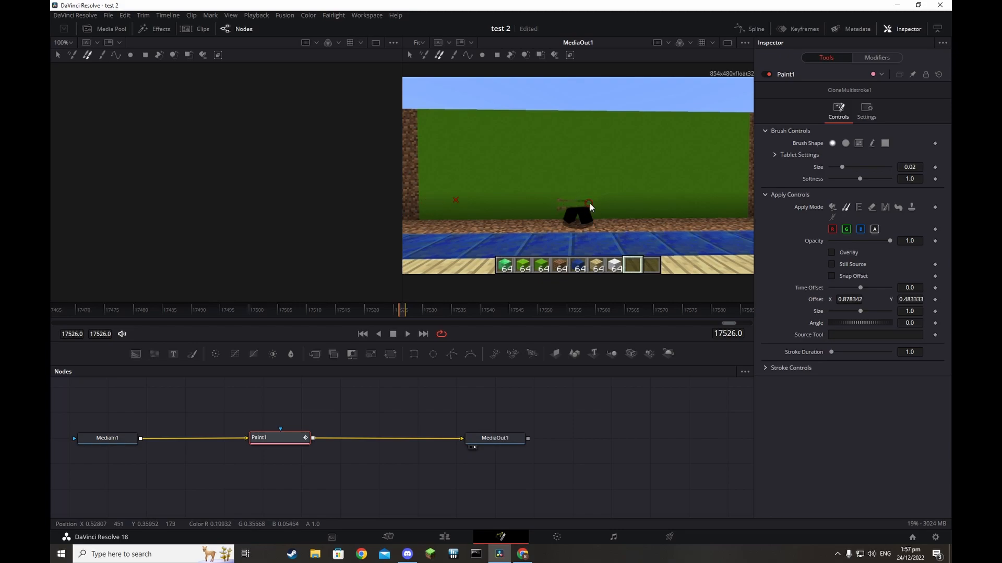
Clone-paint green wall texture over the dark figure, resetting the source point beside it
{"action": "left_click_drag", "start_coordinate": [572, 208], "coordinate": [539, 201]}
{"action": "left_click", "coordinate": [720, 198], "text": "alt"}
{"action": "left_click", "coordinate": [668, 206], "text": "alt"}
{"action": "left_click", "coordinate": [639, 204], "text": "alt"}
{"action": "mouse_move", "coordinate": [615, 198]}
{"action": "left_mouse_down"}
{"action": "mouse_move", "coordinate": [577, 198]}
{"action": "mouse_move", "coordinate": [611, 209]}
{"action": "mouse_move", "coordinate": [601, 209]}
{"action": "left_mouse_up"}
{"action": "left_click", "coordinate": [620, 211], "text": "alt"}
{"action": "left_click", "coordinate": [635, 203], "text": "alt"}
Enlarge the clone brush to about 0.034 and cover the lower green area and brown remnants
{"action": "left_click_drag", "start_coordinate": [842, 167], "coordinate": [849, 166]}
{"action": "left_click", "coordinate": [716, 204], "text": "alt"}
{"action": "mouse_move", "coordinate": [530, 205]}
{"action": "left_mouse_down"}
{"action": "mouse_move", "coordinate": [510, 210]}
{"action": "mouse_move", "coordinate": [559, 212]}
{"action": "left_mouse_up"}
{"action": "left_click", "coordinate": [701, 203], "text": "alt"}
{"action": "left_click_drag", "start_coordinate": [511, 210], "coordinate": [517, 212]}
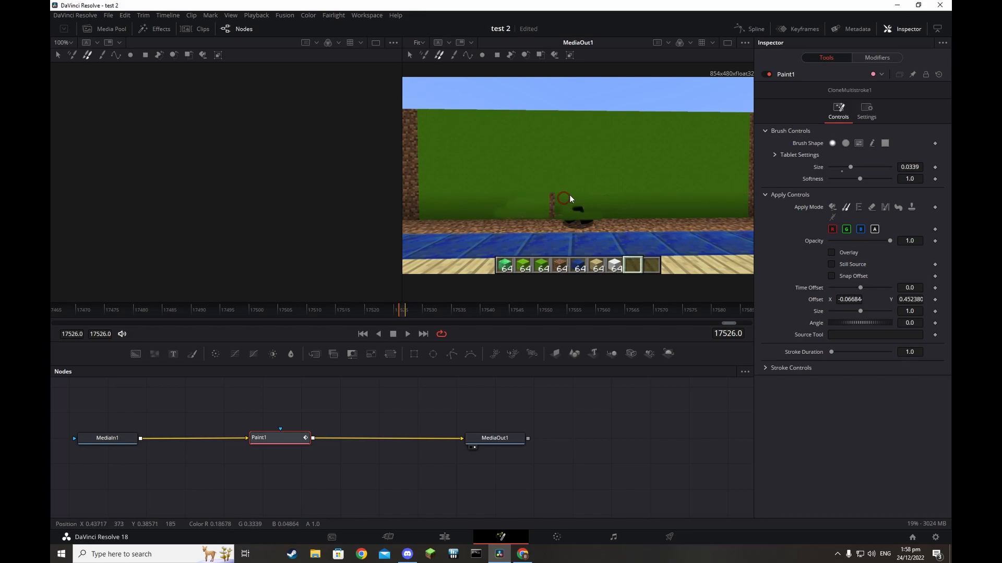
{"action": "left_click", "coordinate": [527, 139], "text": "alt"}
Switch to an enlarged square brush and clone wall texture over the dirt column
{"action": "left_click", "coordinate": [885, 143]}
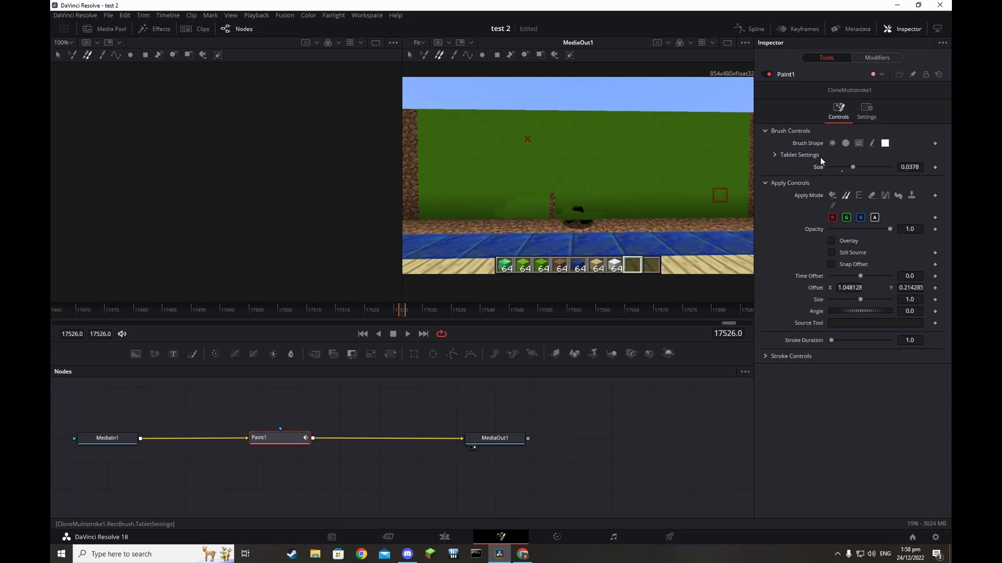
{"action": "left_click_drag", "start_coordinate": [852, 167], "coordinate": [888, 167]}
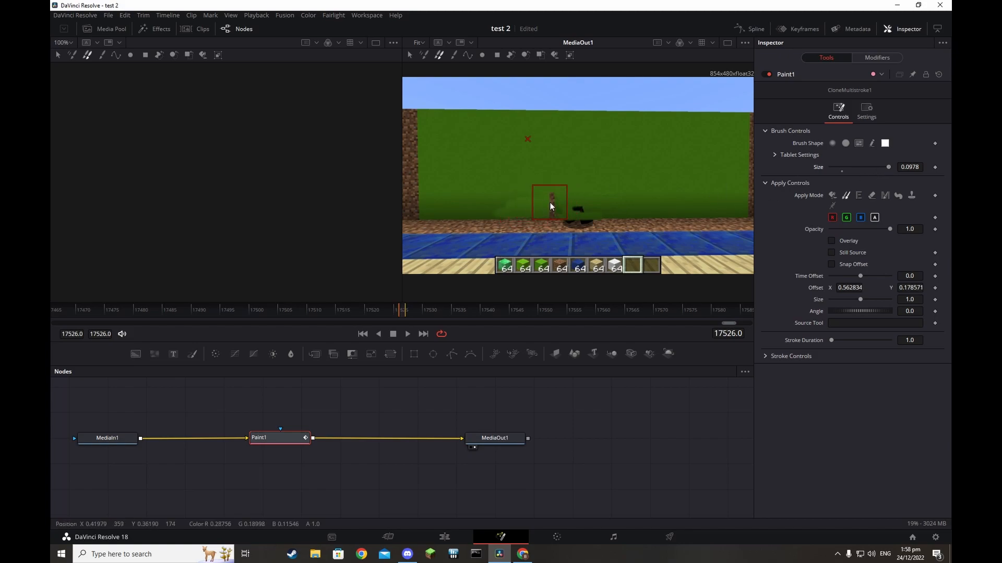
{"action": "left_click_drag", "start_coordinate": [549, 202], "coordinate": [530, 203]}
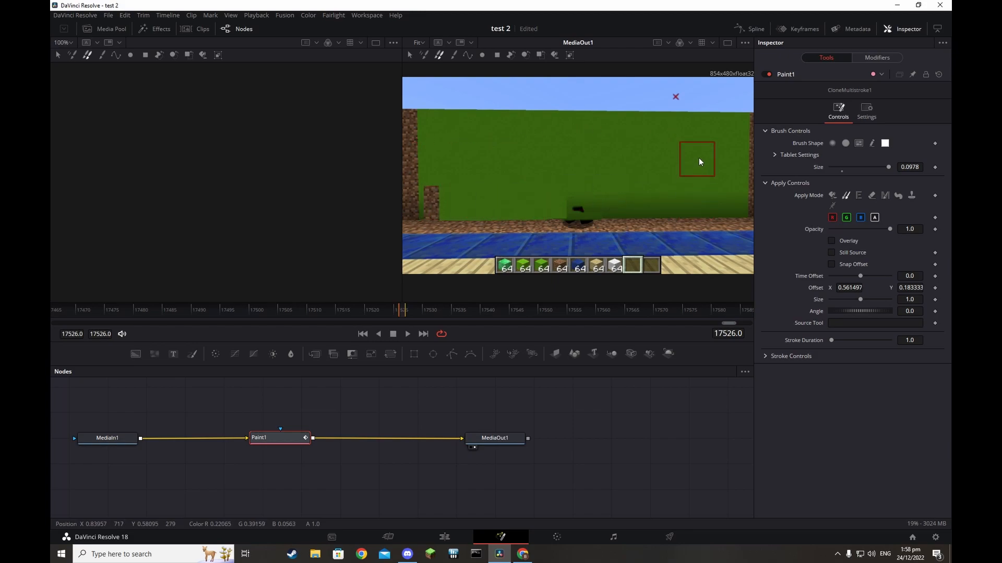
{"action": "left_click", "coordinate": [718, 136], "text": "alt"}
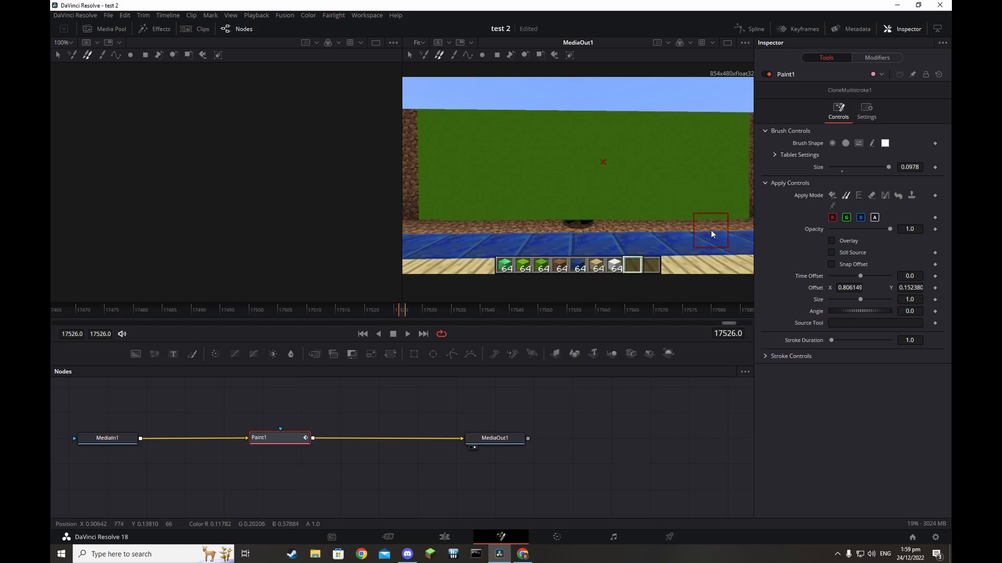
Return to a soft round brush of about 0.018 and clone over the remaining dark spot
{"action": "left_click", "coordinate": [649, 225], "text": "alt"}
{"action": "left_click", "coordinate": [832, 143]}
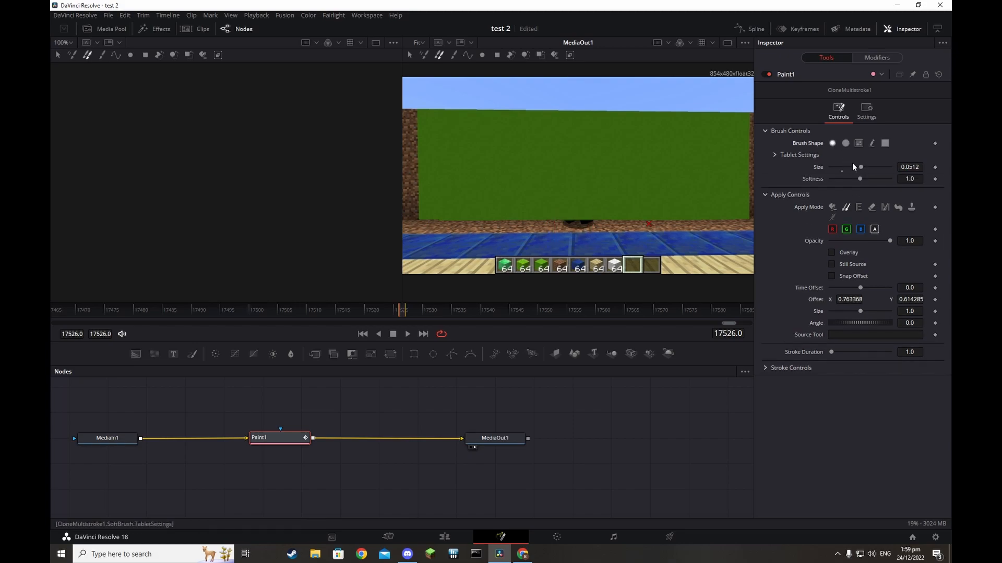
{"action": "left_click_drag", "start_coordinate": [856, 166], "coordinate": [837, 167]}
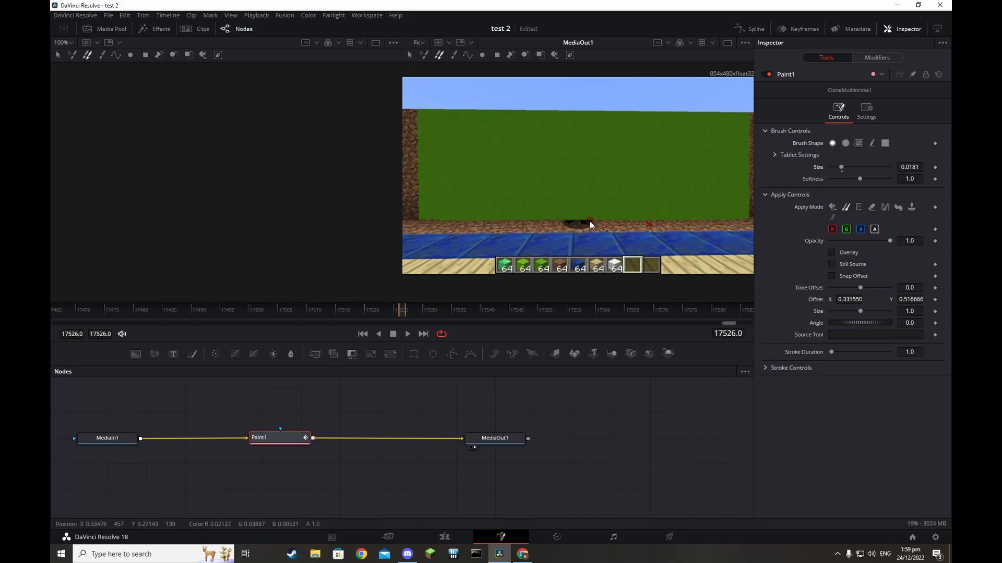
{"action": "mouse_move", "coordinate": [590, 223]}
{"action": "left_mouse_down"}
{"action": "mouse_move", "coordinate": [558, 224]}
{"action": "mouse_move", "coordinate": [586, 226]}
{"action": "mouse_move", "coordinate": [567, 228]}
{"action": "mouse_move", "coordinate": [594, 224]}
{"action": "left_mouse_up"}
Return to the timeline, preview the painted result, and bring up the Effects library
{"action": "left_click", "coordinate": [405, 535]}
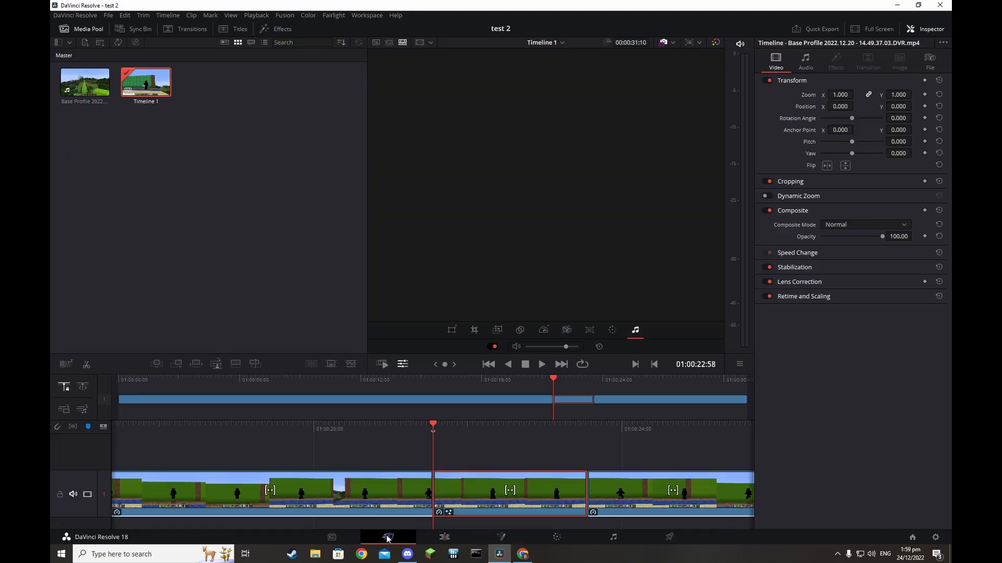
{"action": "left_click", "coordinate": [542, 364]}
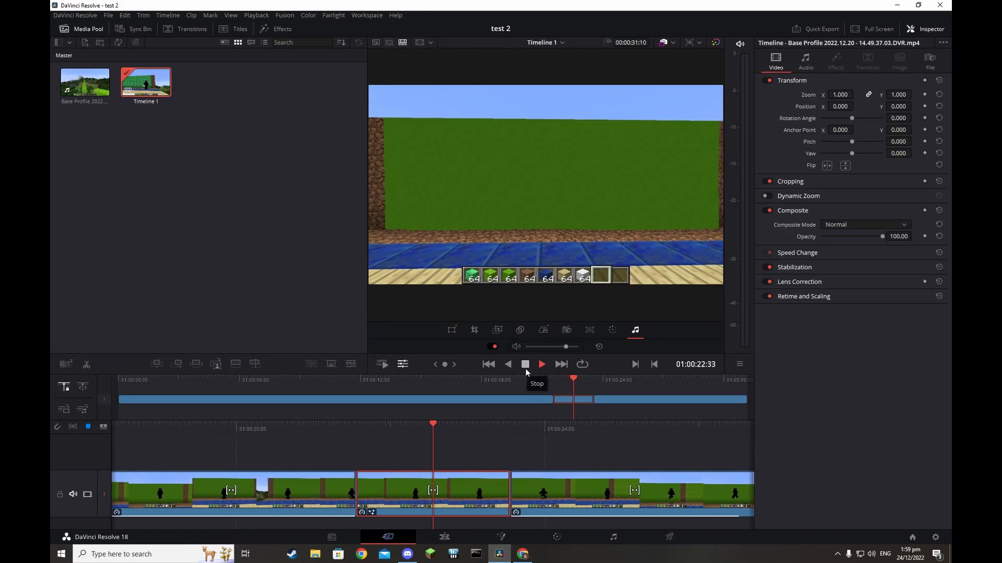
{"action": "left_click", "coordinate": [525, 368]}
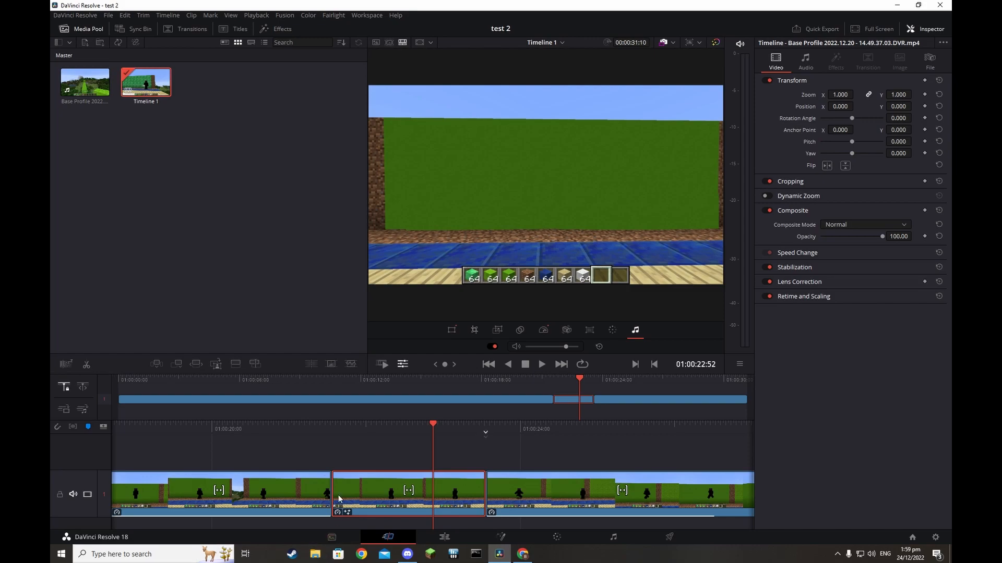
{"action": "left_click", "coordinate": [442, 536]}
{"action": "left_click", "coordinate": [267, 274]}
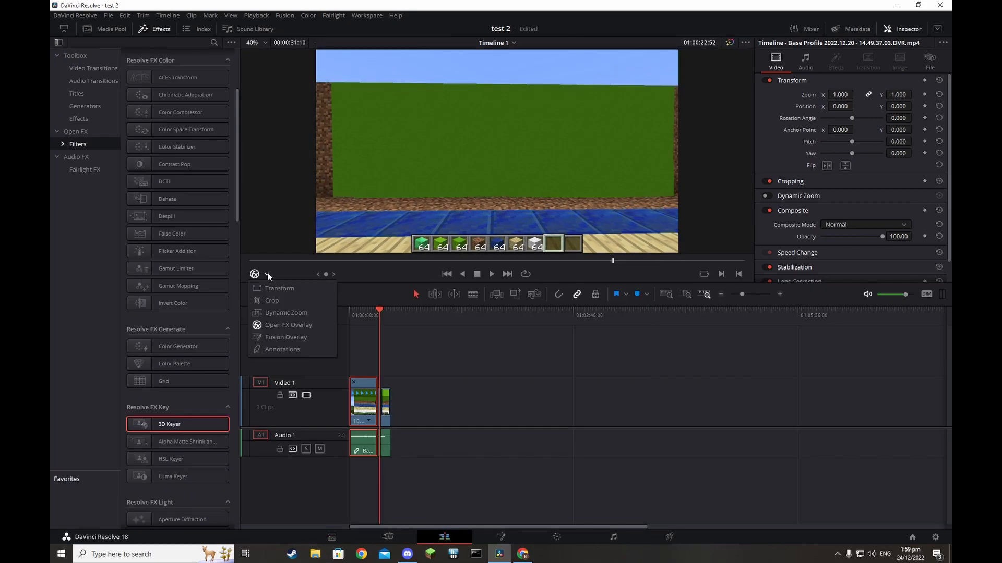
{"action": "left_click", "coordinate": [286, 327]}
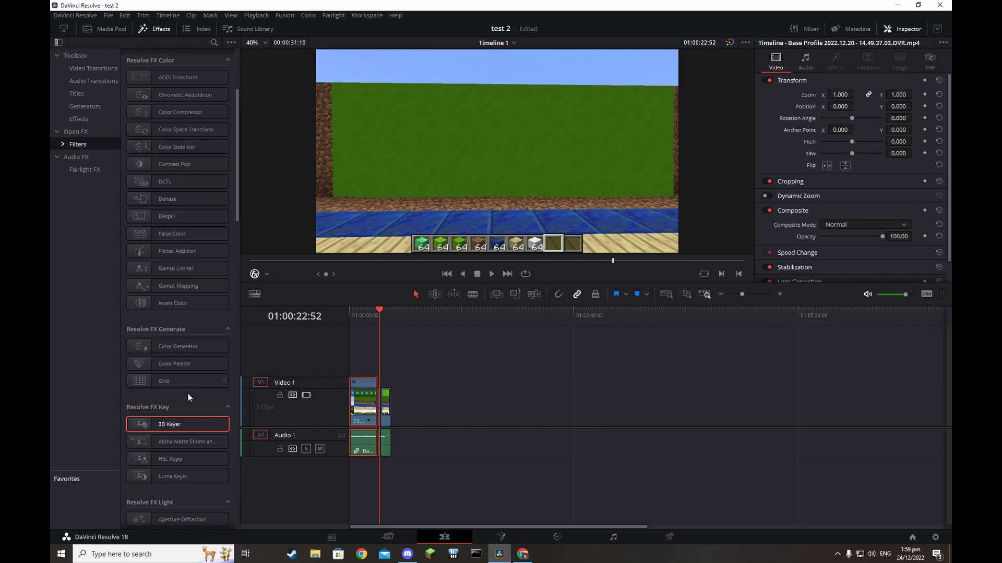
Drag the 3D Keyer toward the clips, then find and select the short third clip
{"action": "left_click_drag", "start_coordinate": [176, 424], "coordinate": [362, 409]}
{"action": "left_click", "coordinate": [396, 413]}
{"action": "double_click", "coordinate": [386, 411]}
{"action": "left_click", "coordinate": [350, 397]}
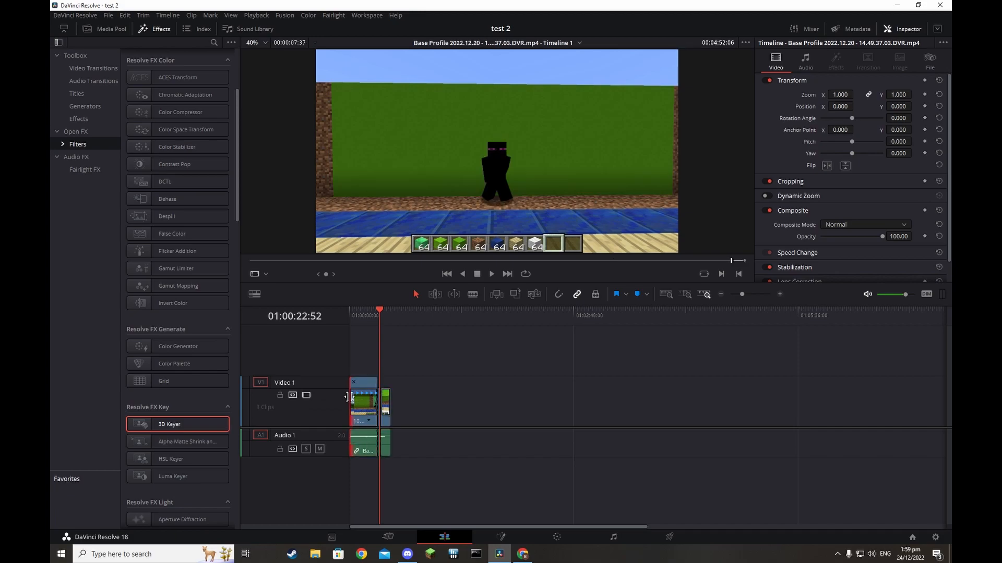
{"action": "left_click", "coordinate": [360, 408]}
{"action": "left_click", "coordinate": [387, 409]}
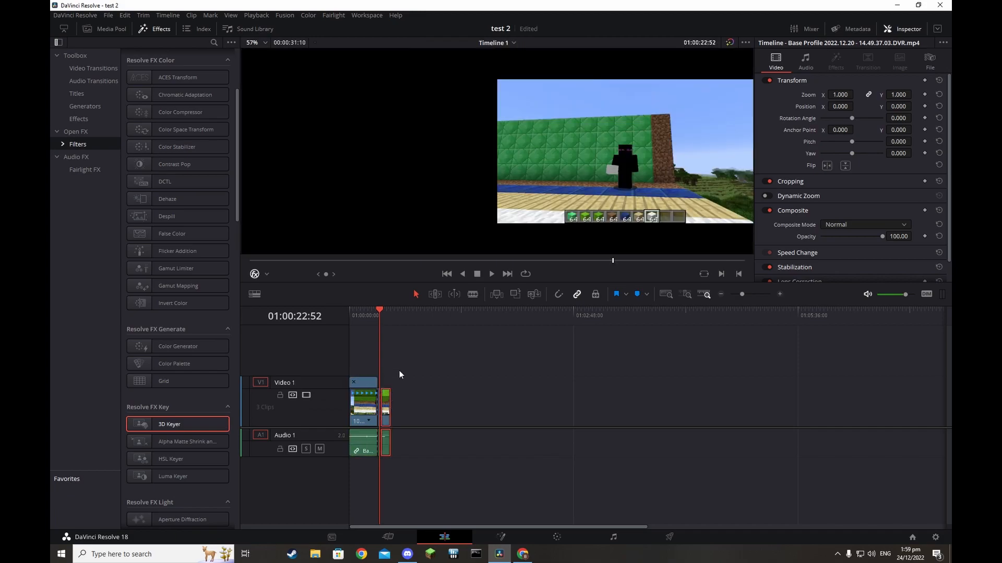
{"action": "left_click", "coordinate": [487, 276]}
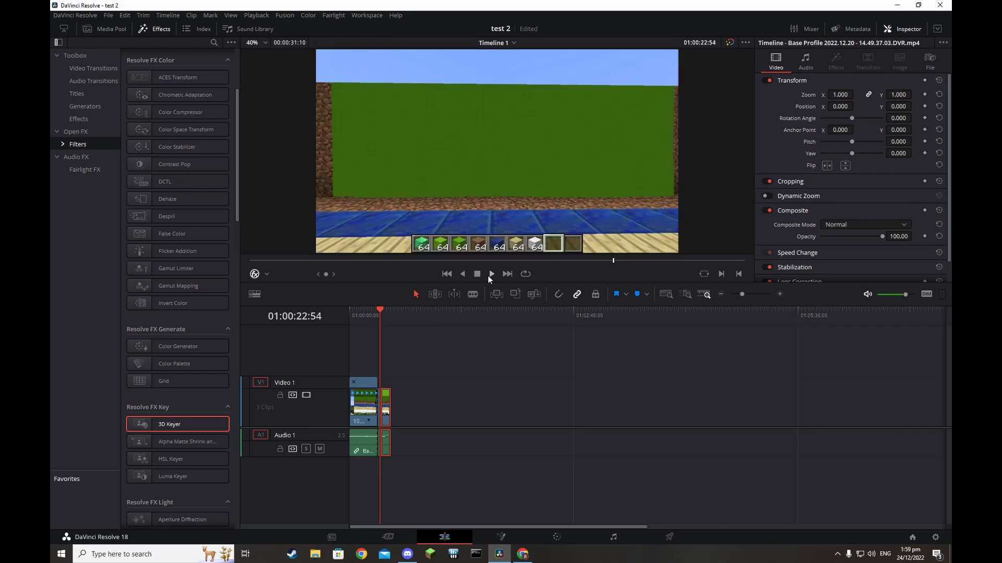
Apply the 3D Keyer to the third clip, sample the green wall, and move it to Video 2
{"action": "left_click_drag", "start_coordinate": [191, 427], "coordinate": [387, 413]}
{"action": "left_click", "coordinate": [841, 67]}
{"action": "left_click", "coordinate": [446, 151]}
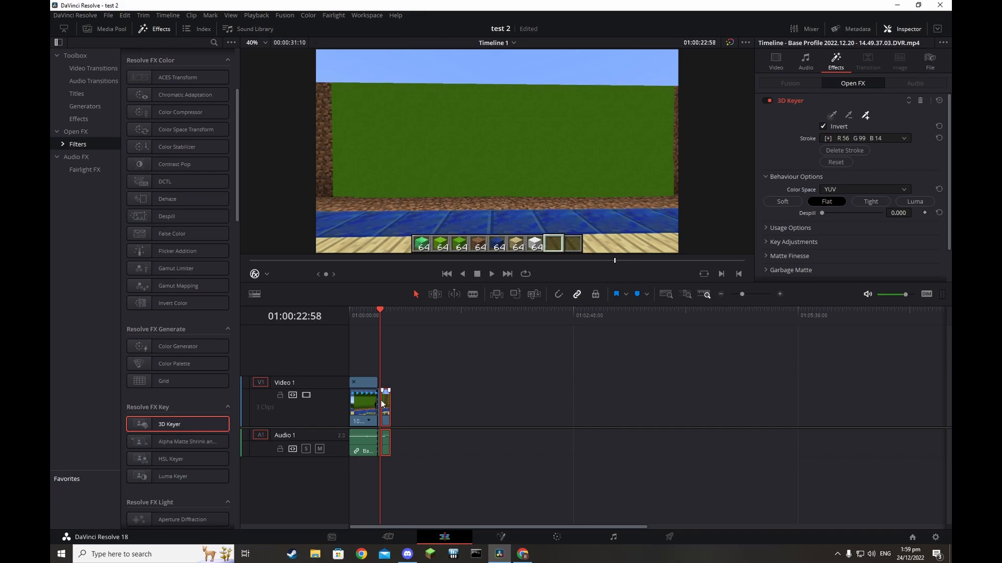
{"action": "left_click_drag", "start_coordinate": [386, 409], "coordinate": [386, 359]}
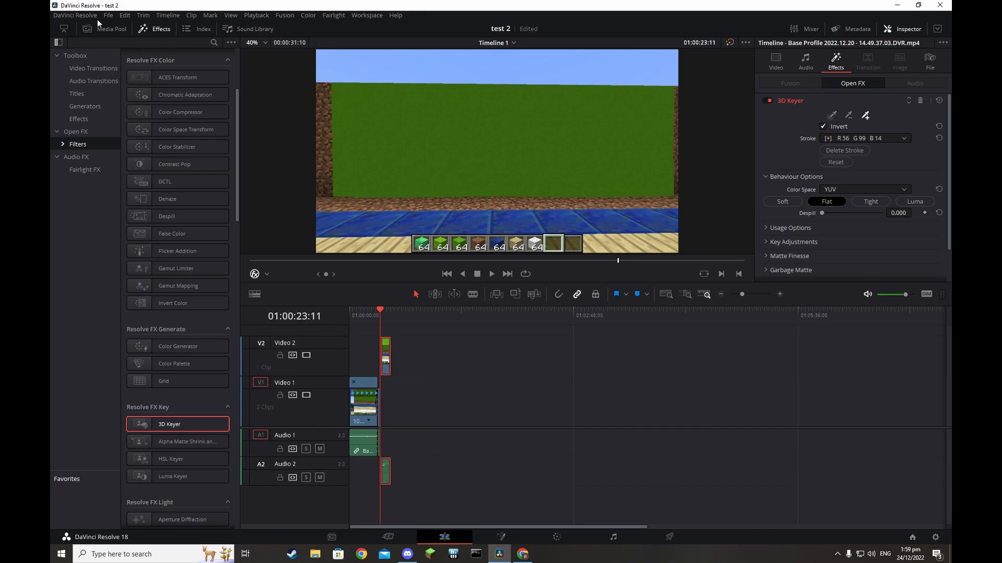
Open the media import dialog and browse to G:\Nvidia videos\.gallery\Minecraft
{"action": "left_click", "coordinate": [107, 16]}
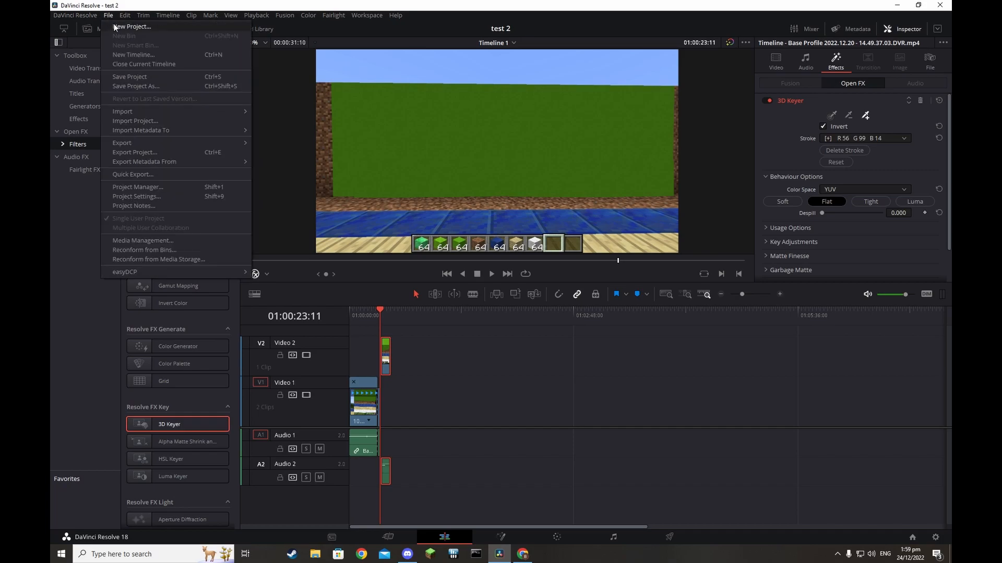
{"action": "left_click", "coordinate": [504, 166]}
{"action": "key", "text": "ctrl+z"}
{"action": "key", "text": "ctrl+i"}
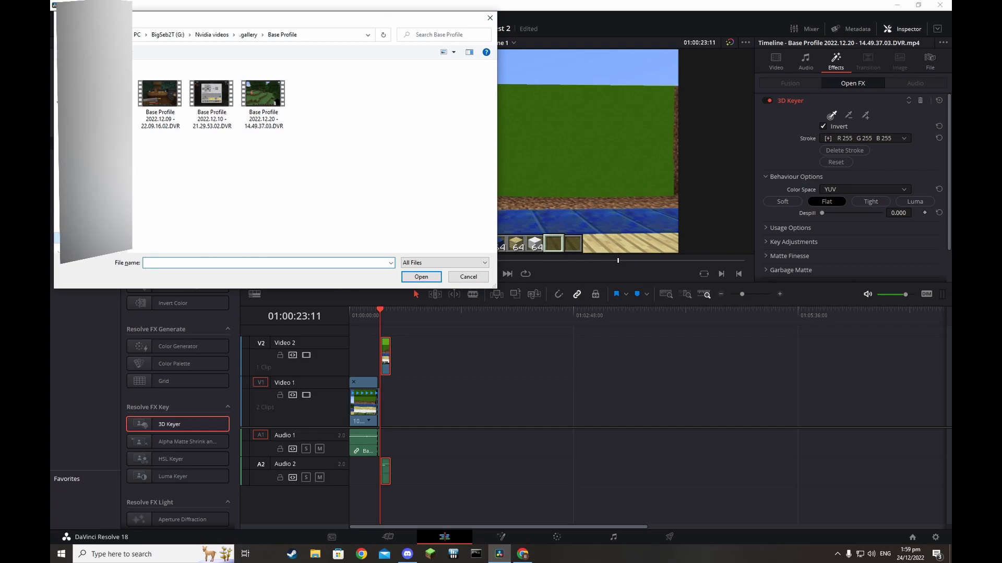
{"action": "left_click", "coordinate": [57, 239]}
{"action": "double_click", "coordinate": [365, 89]}
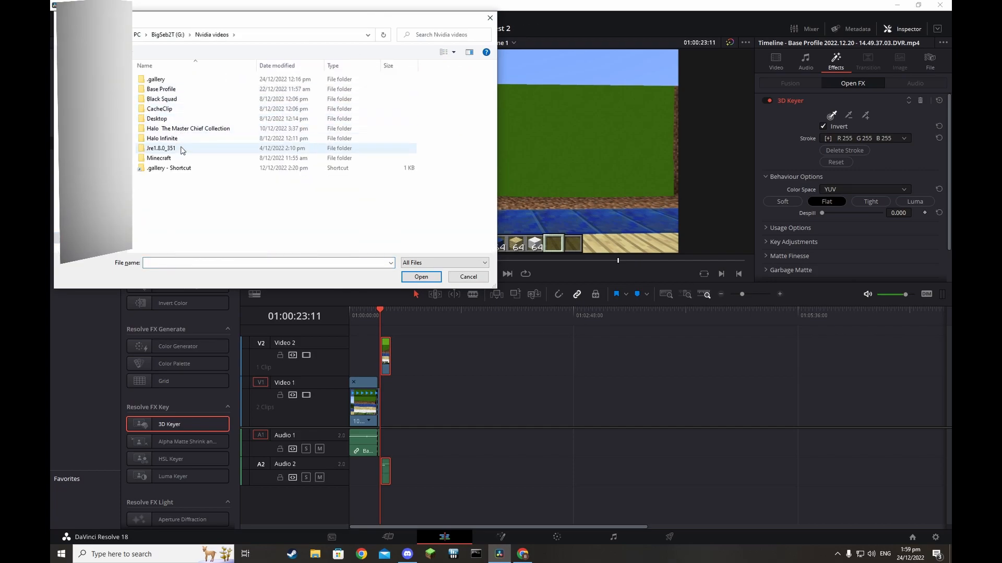
{"action": "double_click", "coordinate": [156, 79]}
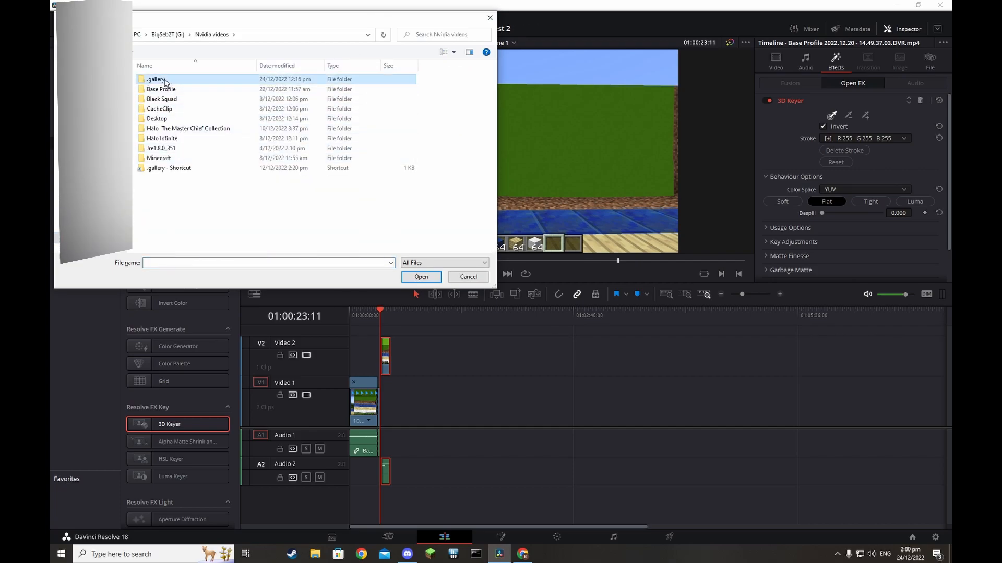
{"action": "double_click", "coordinate": [159, 237]}
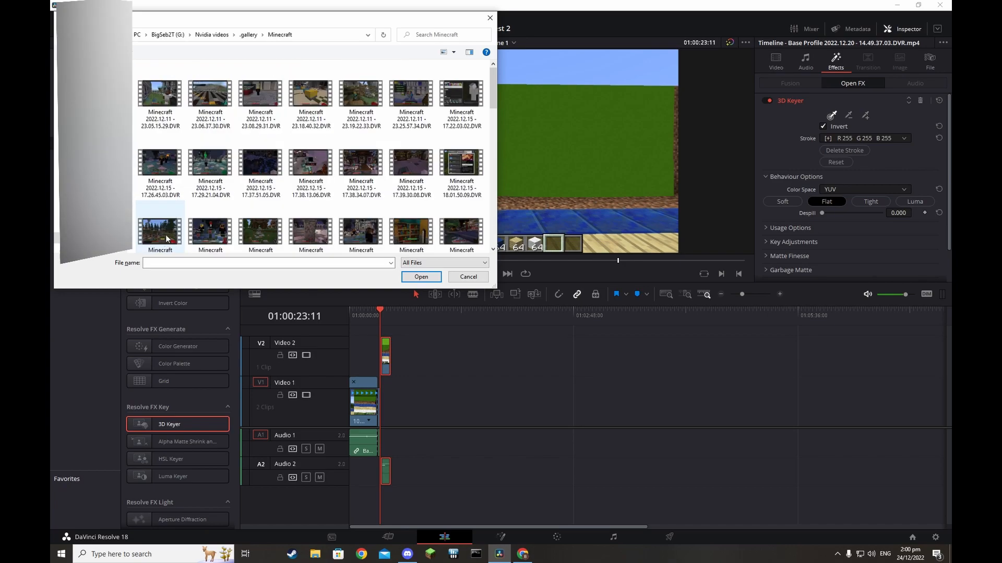
Import the 2022.12.16 - 22.35.18.07 gameplay recording into the media pool
{"action": "scroll", "coordinate": [313, 182], "scroll_direction": "down", "scroll_amount": 10}
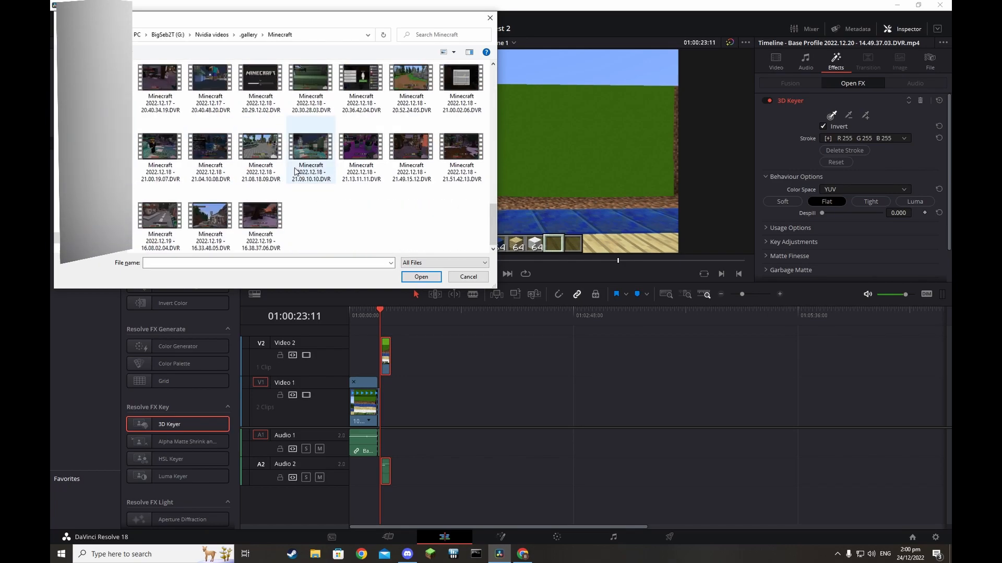
{"action": "right_click", "coordinate": [273, 170]}
{"action": "left_click", "coordinate": [240, 158]}
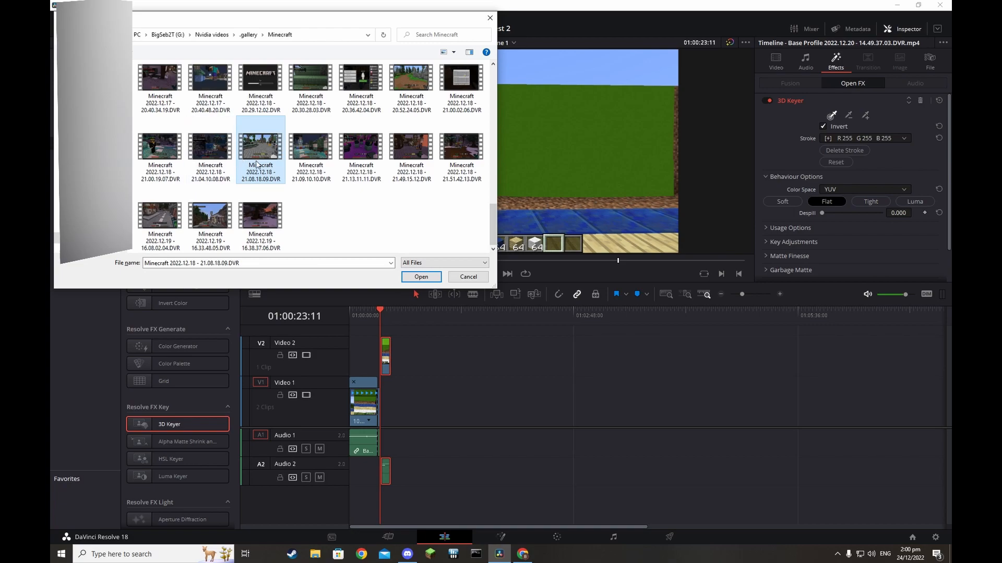
{"action": "scroll", "coordinate": [264, 180], "scroll_direction": "up", "scroll_amount": 3}
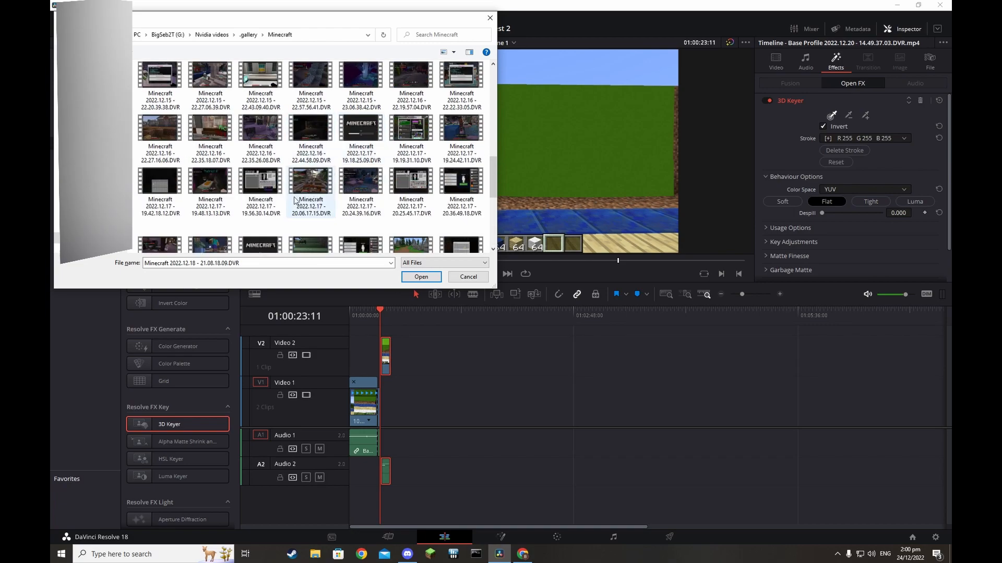
{"action": "double_click", "coordinate": [210, 128]}
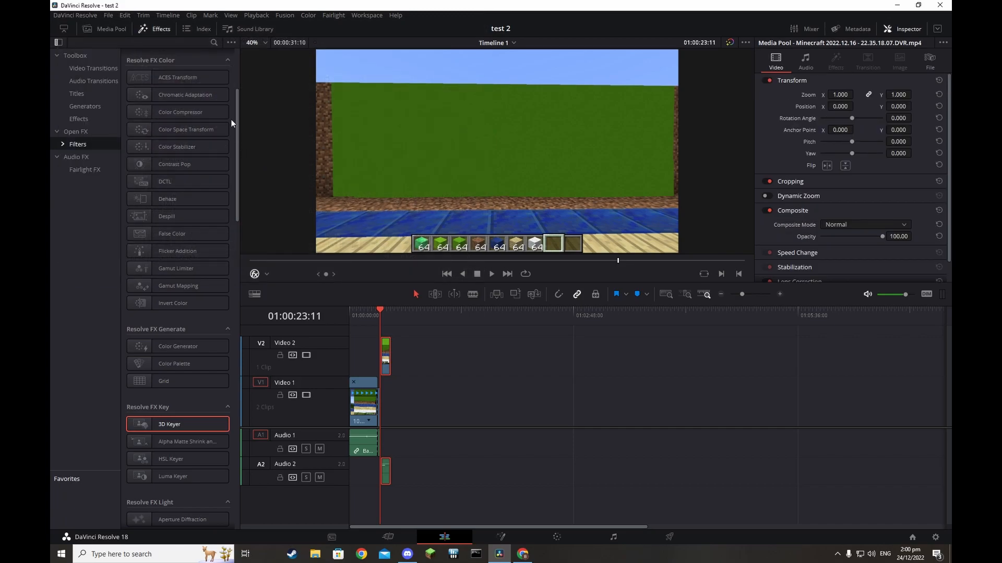
Place the Minecraft gameplay clip after the last timeline clip and preview it
{"action": "left_click", "coordinate": [387, 537]}
{"action": "left_click_drag", "start_coordinate": [75, 85], "coordinate": [462, 501]}
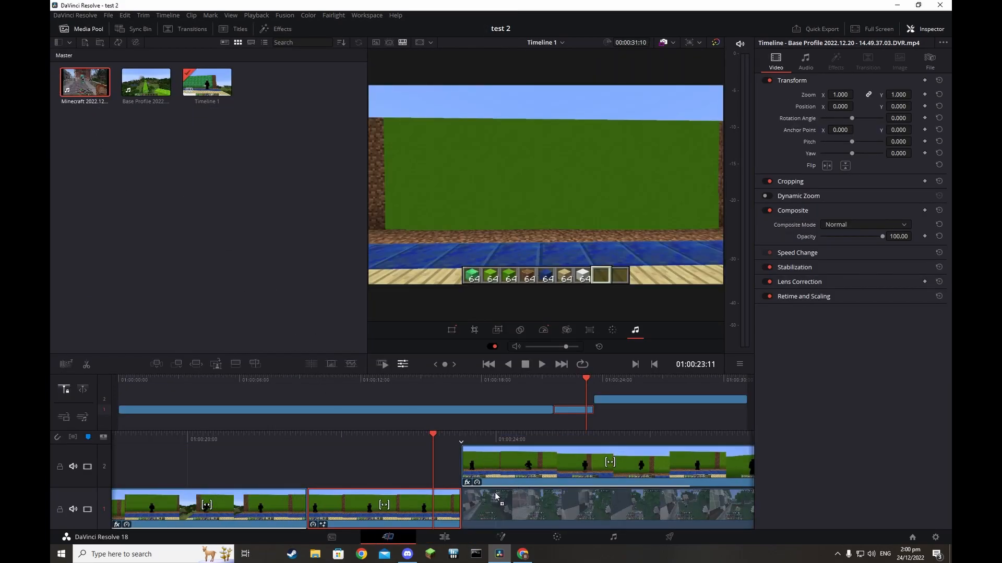
{"action": "left_click", "coordinate": [545, 365]}
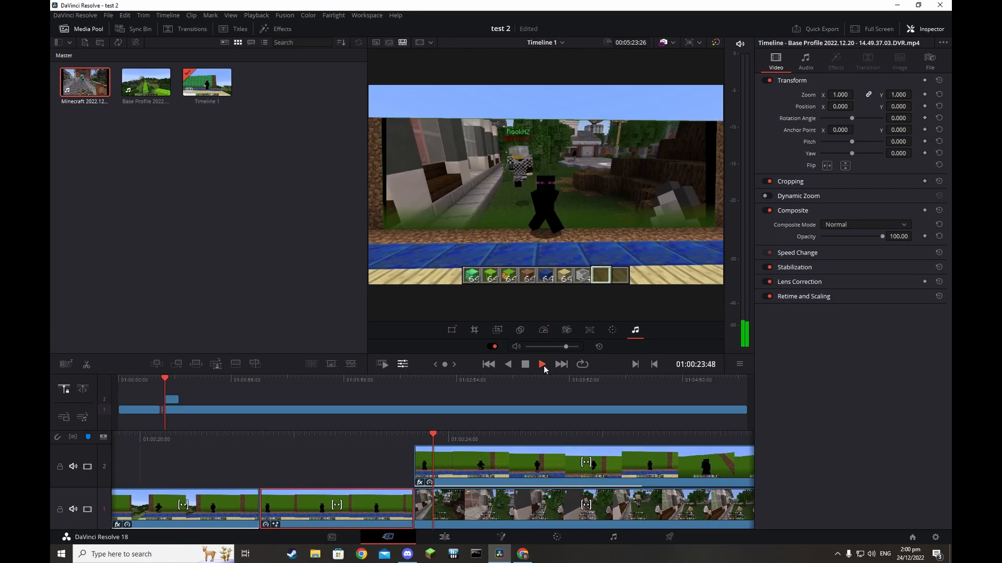
{"action": "left_click", "coordinate": [507, 366]}
{"action": "left_click", "coordinate": [525, 365]}
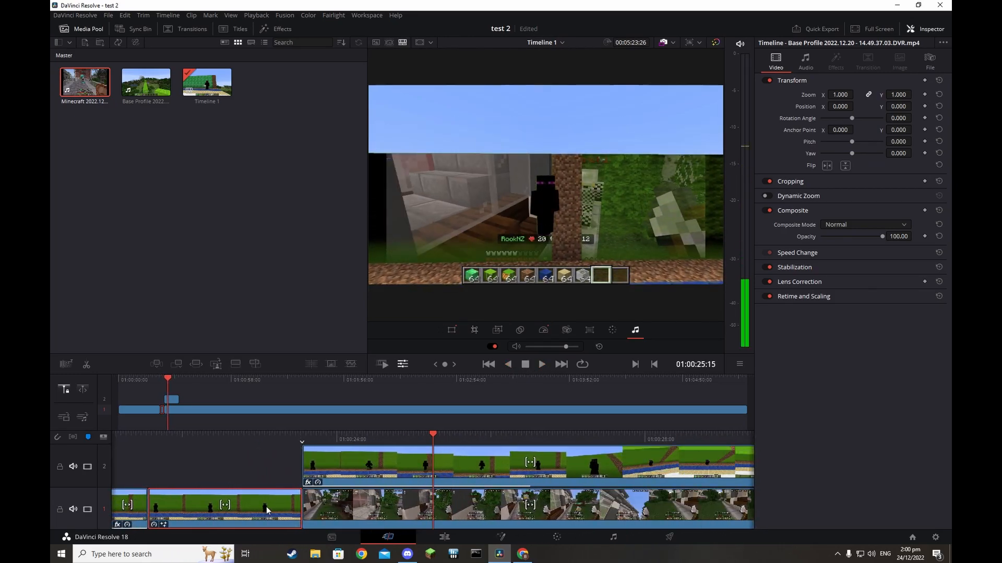
Move the green-screen overlay clip up to track 2 and adjust clip positions around it
{"action": "left_click_drag", "start_coordinate": [266, 506], "coordinate": [268, 486]}
{"action": "left_click", "coordinate": [326, 475]}
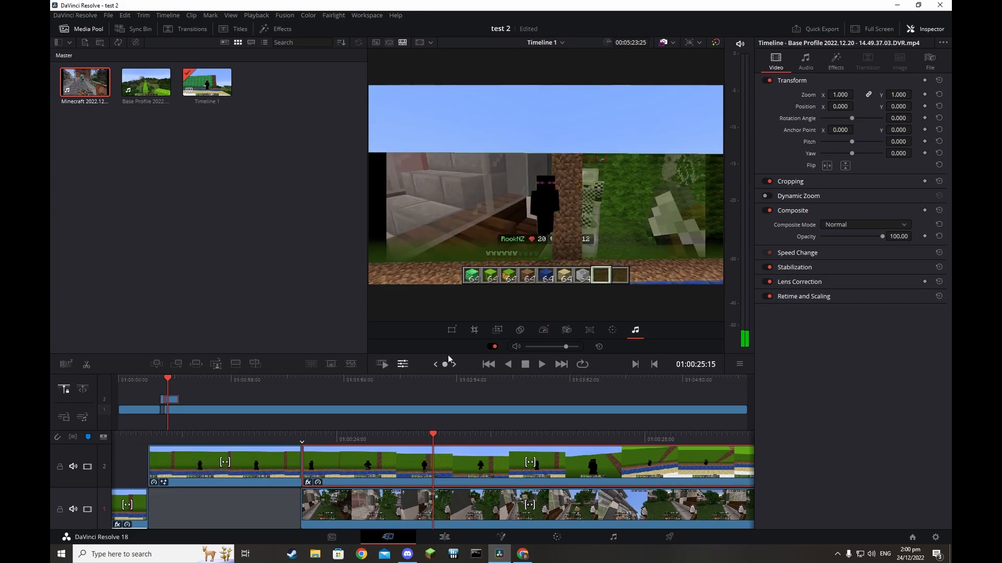
{"action": "left_click", "coordinate": [508, 364]}
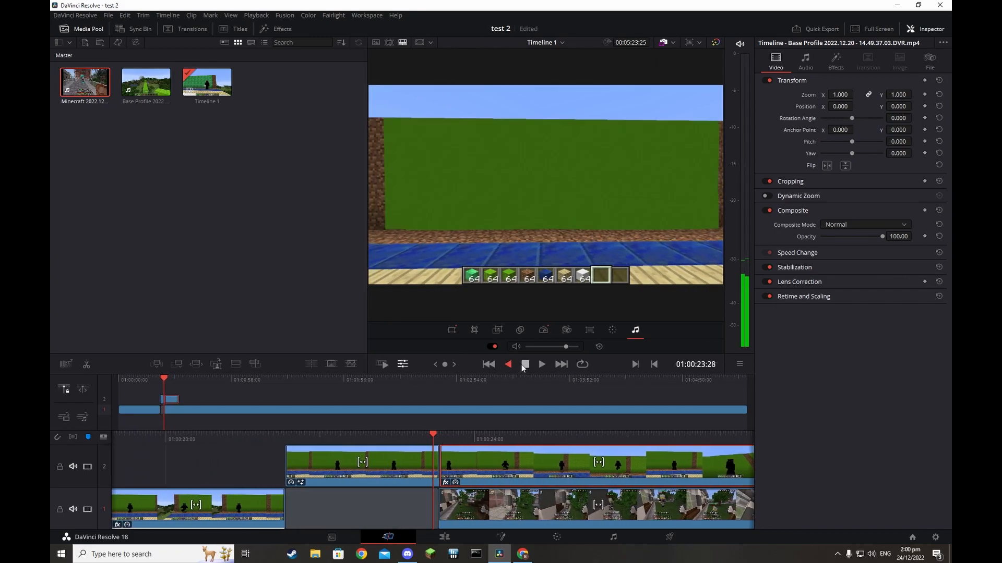
{"action": "left_click", "coordinate": [525, 366]}
{"action": "mouse_move", "coordinate": [491, 509]}
{"action": "left_mouse_down"}
{"action": "mouse_move", "coordinate": [438, 508]}
{"action": "mouse_move", "coordinate": [504, 508]}
{"action": "mouse_move", "coordinate": [494, 508]}
{"action": "left_mouse_up"}
{"action": "left_click", "coordinate": [509, 468]}
{"action": "left_click_drag", "start_coordinate": [509, 466], "coordinate": [518, 466]}
{"action": "mouse_move", "coordinate": [513, 514]}
{"action": "left_mouse_down"}
{"action": "mouse_move", "coordinate": [485, 516]}
{"action": "mouse_move", "coordinate": [525, 513]}
{"action": "mouse_move", "coordinate": [513, 509]}
{"action": "left_mouse_up"}
{"action": "mouse_move", "coordinate": [509, 472]}
{"action": "left_mouse_down"}
{"action": "mouse_move", "coordinate": [512, 442]}
{"action": "mouse_move", "coordinate": [510, 453]}
{"action": "left_mouse_up"}
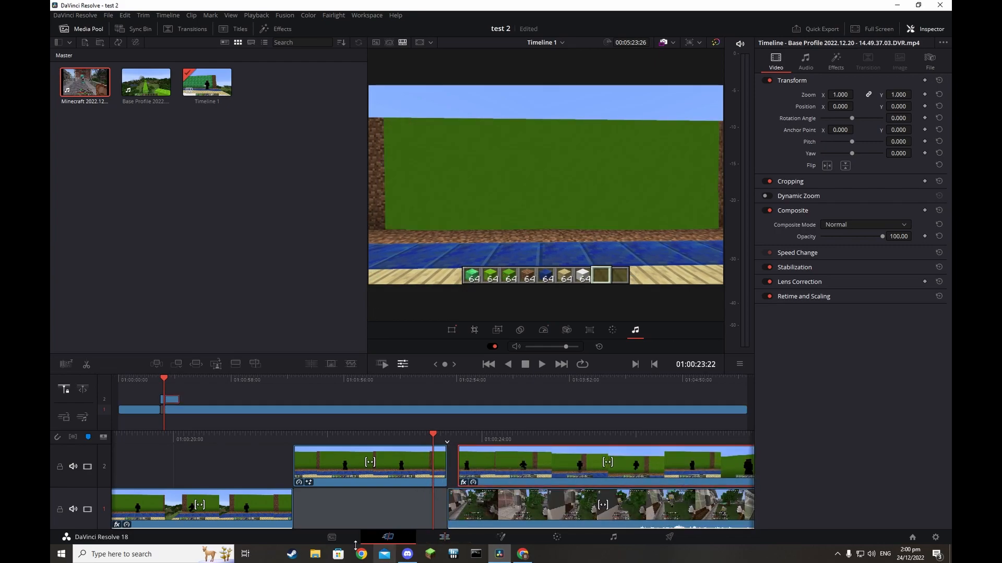
Shift the overlay and gameplay clips into finer alignment in a zoomed-in timeline
{"action": "left_click", "coordinate": [444, 537]}
{"action": "left_click_drag", "start_coordinate": [387, 360], "coordinate": [416, 360]}
{"action": "left_click", "coordinate": [397, 407]}
{"action": "left_click_drag", "start_coordinate": [397, 407], "coordinate": [397, 407]}
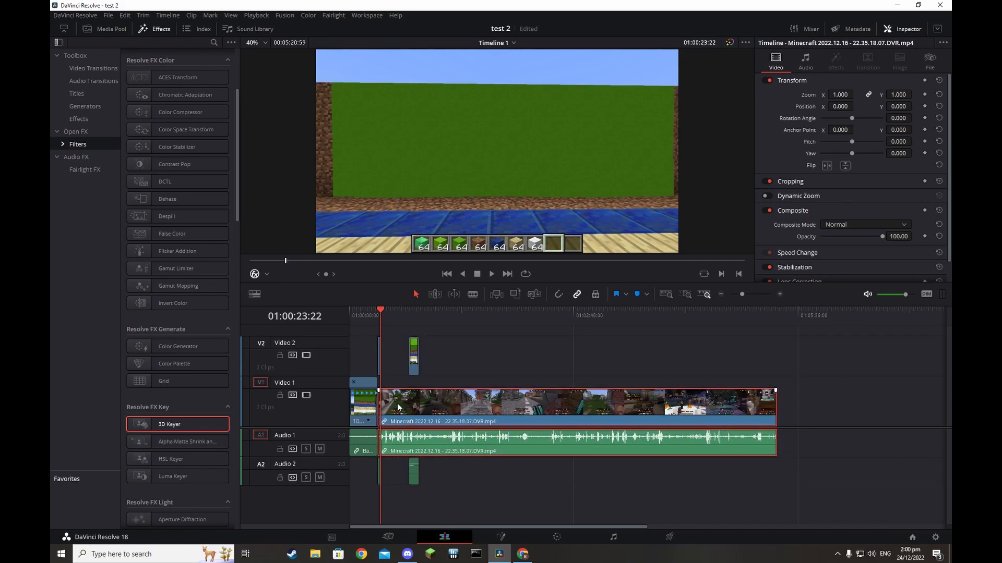
{"action": "left_click_drag", "start_coordinate": [741, 294], "coordinate": [749, 295]}
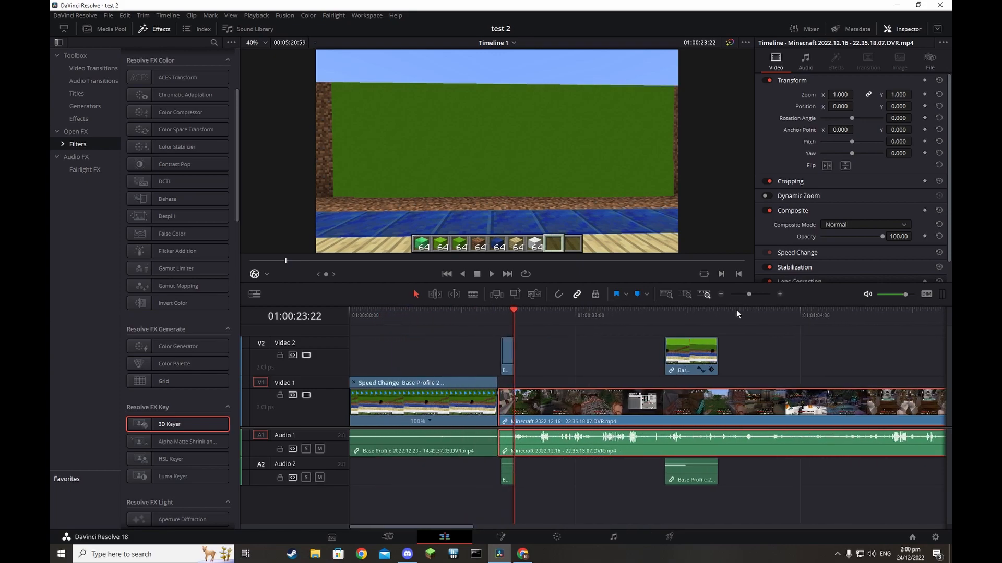
{"action": "left_click", "coordinate": [678, 367]}
{"action": "left_click", "coordinate": [504, 365]}
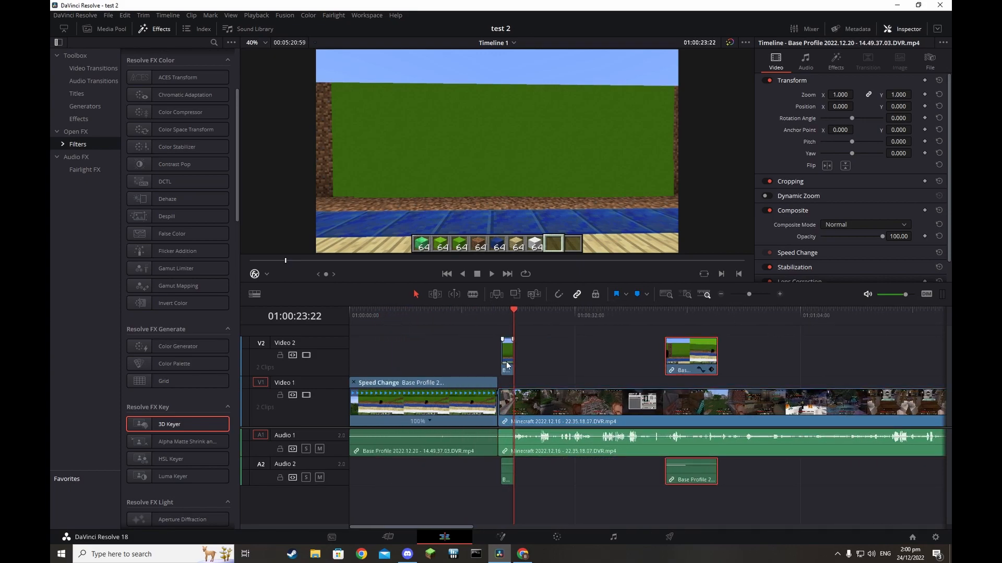
{"action": "left_click_drag", "start_coordinate": [507, 365], "coordinate": [505, 365]}
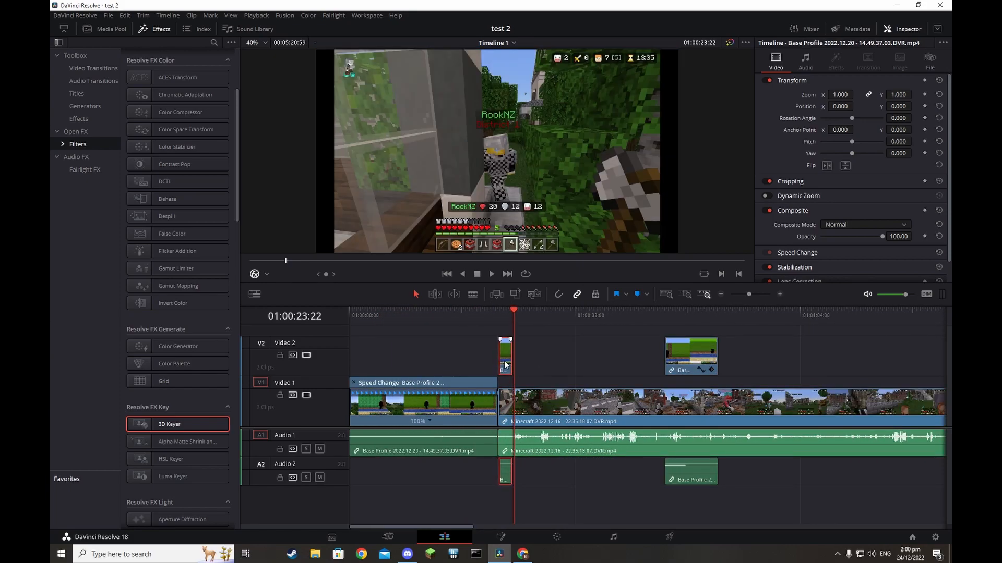
Snap the track-2 overlay clip to the playhead at the cut and review it frame by frame
{"action": "left_click", "coordinate": [396, 537]}
{"action": "left_click", "coordinate": [509, 367]}
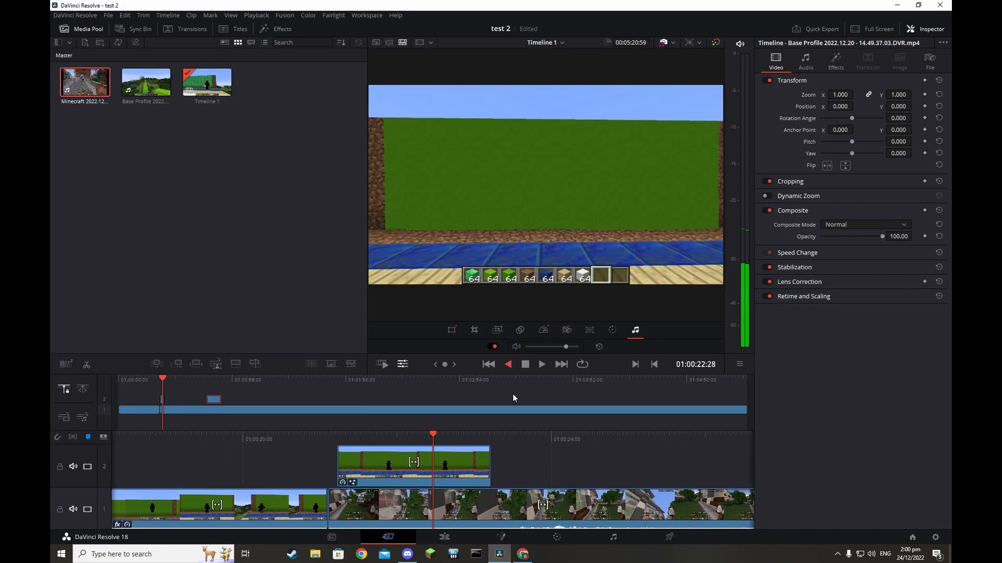
{"action": "left_click", "coordinate": [543, 366]}
{"action": "left_click", "coordinate": [543, 366]}
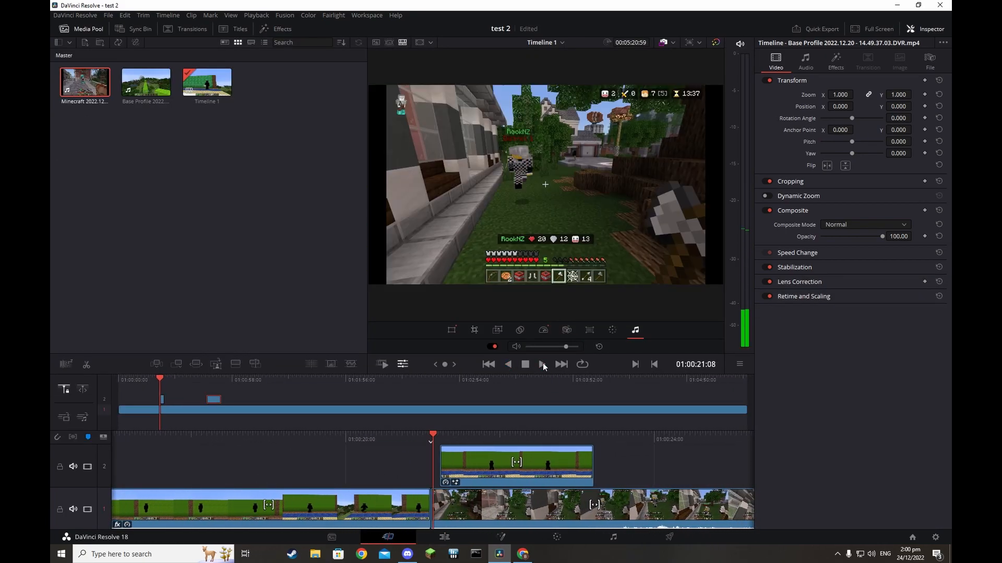
{"action": "left_click_drag", "start_coordinate": [466, 479], "coordinate": [459, 477]}
{"action": "key", "text": "space"}
{"action": "key", "text": "space"}
{"action": "key", "text": "Left"}
{"action": "key", "text": "Left"}
{"action": "key", "text": "Left"}
{"action": "key", "text": "Left"}
{"action": "key", "text": "Left"}
{"action": "key", "text": "Left"}
{"action": "key", "text": "Left"}
{"action": "key", "text": "Left"}
{"action": "key", "text": "Left"}
{"action": "key", "text": "Left"}
{"action": "key", "text": "Left"}
{"action": "key", "text": "Left"}
{"action": "key", "text": "Left"}
{"action": "key", "text": "Left"}
{"action": "key", "text": "Left"}
{"action": "key", "text": "Left"}
{"action": "key", "text": "Left"}
{"action": "key", "text": "Left"}
{"action": "key", "text": "Left"}
{"action": "key", "text": "Left"}
{"action": "key", "text": "Left"}
{"action": "key", "text": "Left"}
{"action": "key", "text": "Left"}
{"action": "key", "text": "Left"}
{"action": "key", "text": "Left"}
{"action": "key", "text": "Left"}
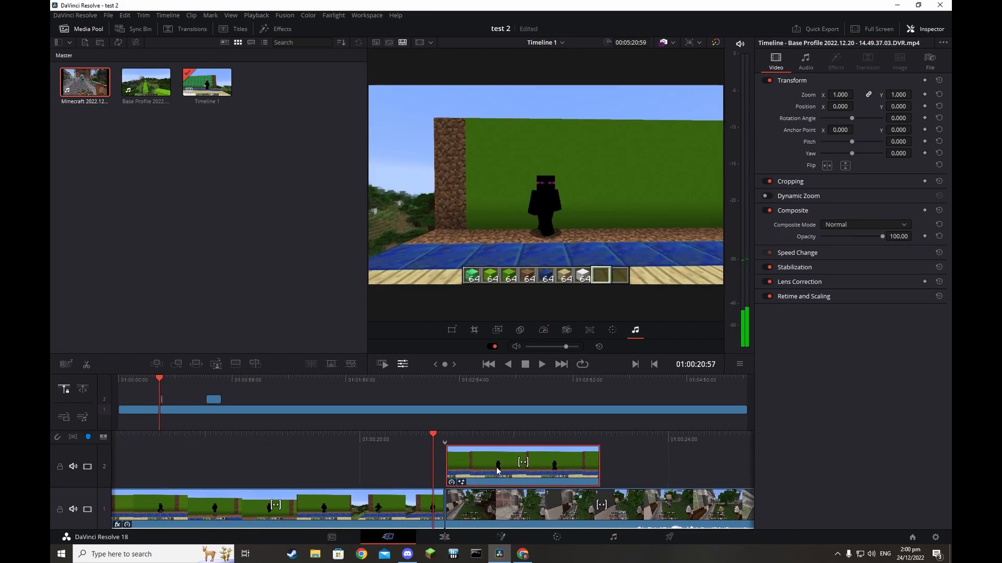
{"action": "key", "text": "Right"}
{"action": "key", "text": "Right"}
{"action": "key", "text": "Right"}
{"action": "key", "text": "Right"}
{"action": "key", "text": "Right"}
{"action": "key", "text": "Right"}
{"action": "key", "text": "Right"}
{"action": "key", "text": "Right"}
{"action": "key", "text": "Right"}
{"action": "key", "text": "Right"}
{"action": "key", "text": "Right"}
{"action": "key", "text": "Right"}
{"action": "key", "text": "Right"}
{"action": "key", "text": "Right"}
{"action": "key", "text": "Right"}
{"action": "key", "text": "Right"}
{"action": "key", "text": "Right"}
{"action": "key", "text": "Right"}
{"action": "key", "text": "Right"}
{"action": "left_click", "coordinate": [509, 365]}
{"action": "left_click", "coordinate": [543, 367]}
{"action": "left_click", "coordinate": [540, 367]}
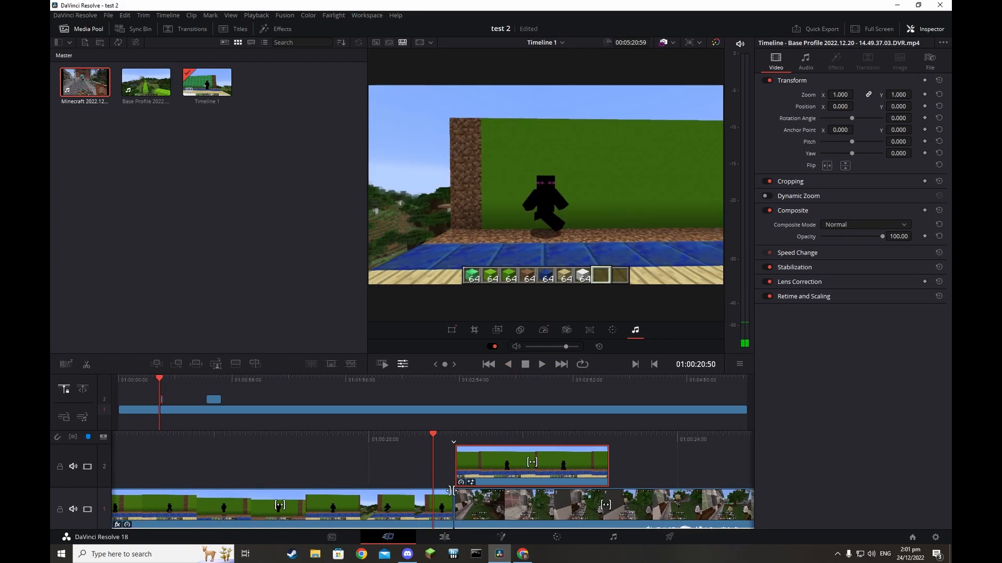
Nudge the track-2 overlay slightly later and review the new placement
{"action": "left_click", "coordinate": [456, 471]}
{"action": "key", "text": "space"}
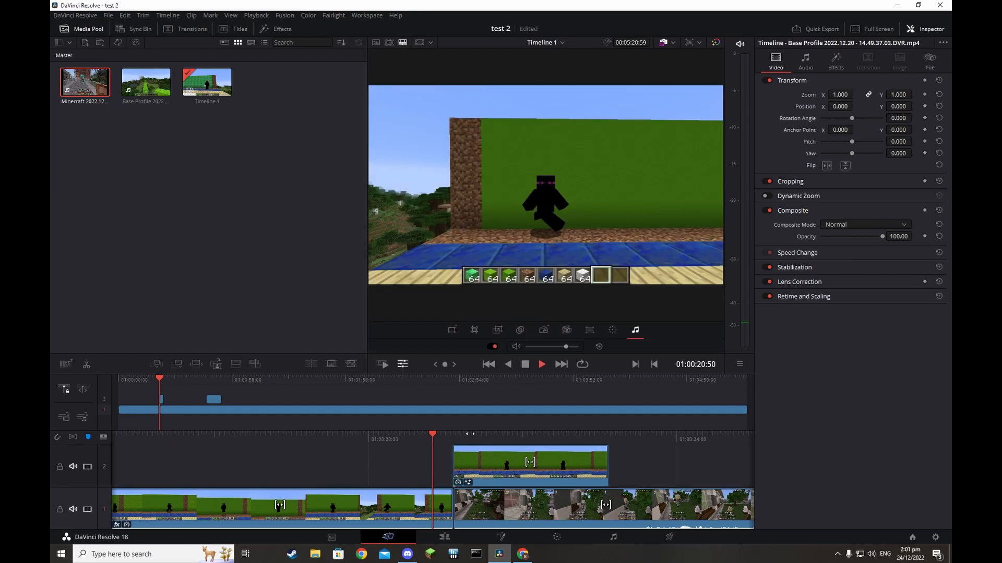
{"action": "key", "text": "space"}
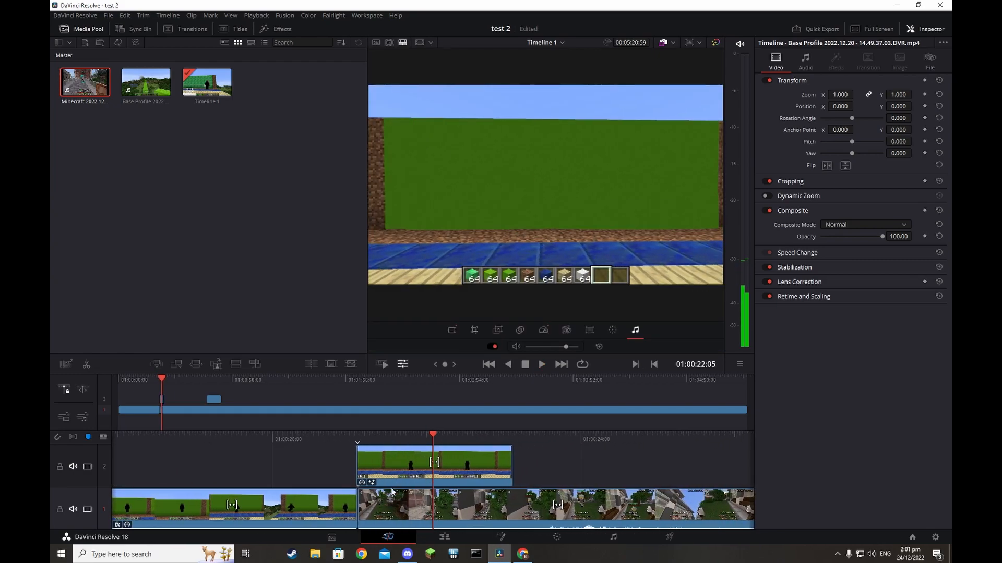
{"action": "left_click_drag", "start_coordinate": [392, 472], "coordinate": [394, 473]}
{"action": "key", "text": "space"}
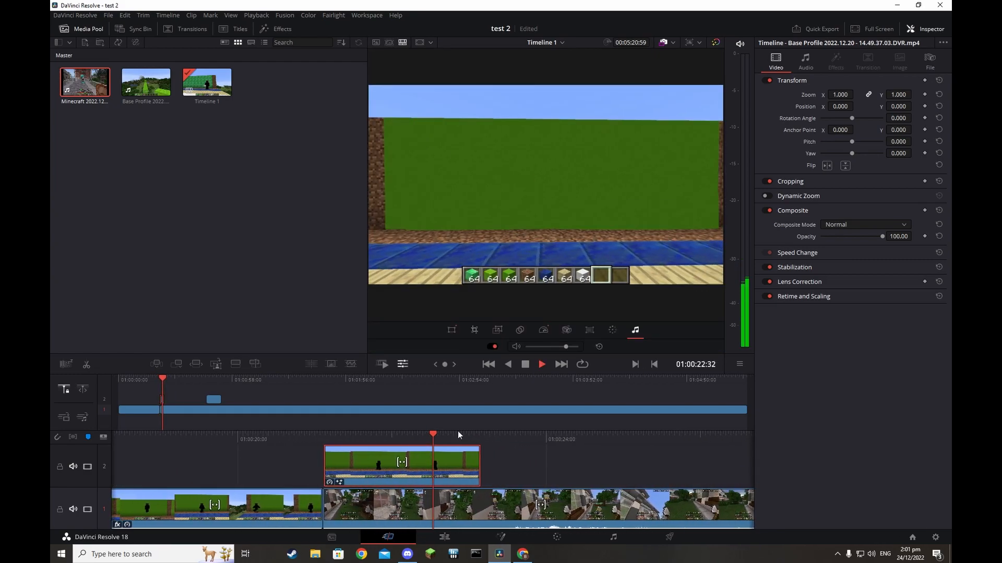
{"action": "key", "text": "Up"}
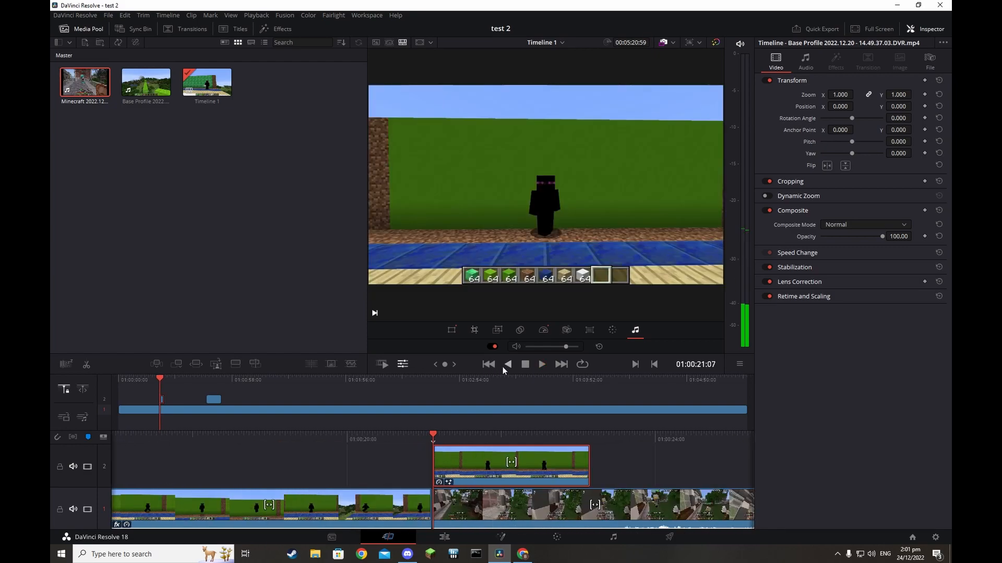
{"action": "left_click", "coordinate": [509, 366]}
{"action": "left_click", "coordinate": [525, 366]}
{"action": "left_click", "coordinate": [540, 366]}
{"action": "left_click", "coordinate": [525, 365]}
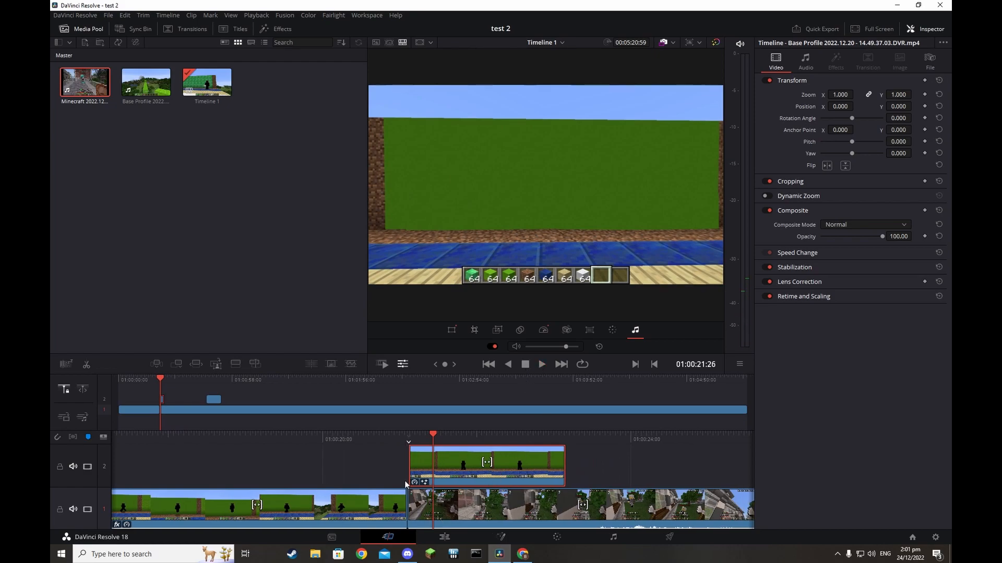
Trim the track-1 edit point so the earlier clip runs slightly past the cut
{"action": "left_click", "coordinate": [409, 506]}
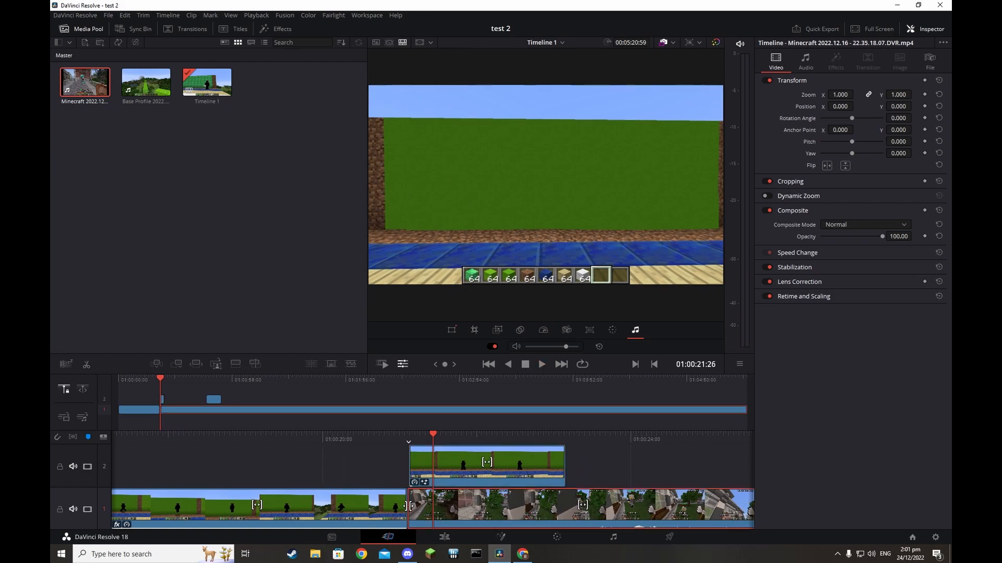
{"action": "left_click_drag", "start_coordinate": [410, 506], "coordinate": [411, 506]}
{"action": "key", "text": "j"}
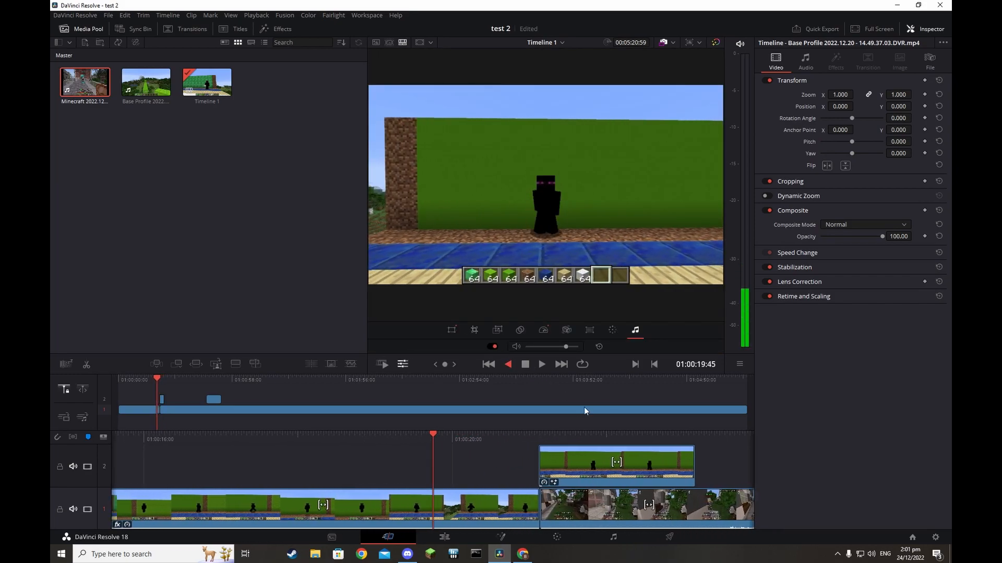
{"action": "left_click", "coordinate": [541, 364]}
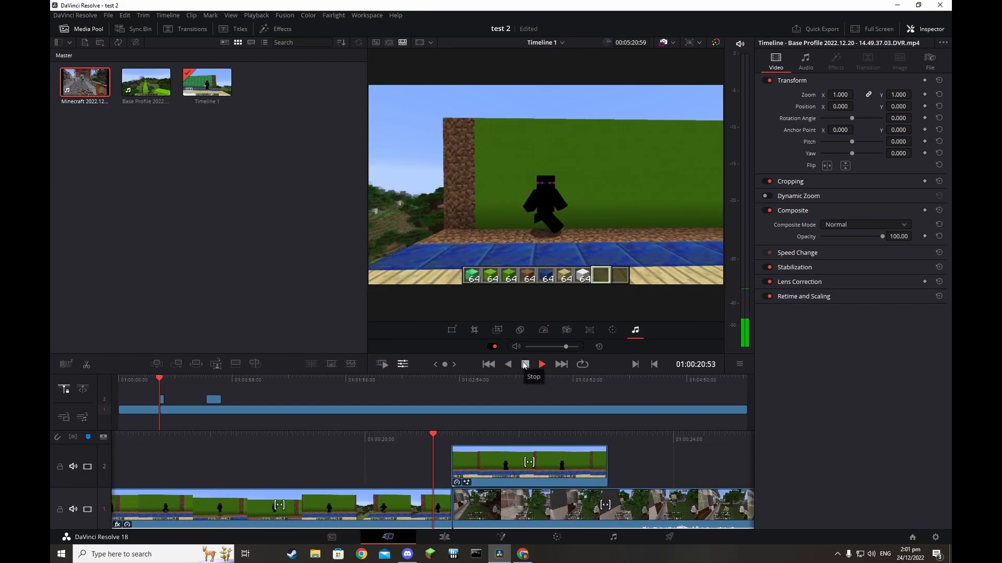
{"action": "left_click", "coordinate": [525, 364]}
Apply the 3D Keyer from Resolve FX Key to the track-2 overlay clip
{"action": "left_click", "coordinate": [493, 469]}
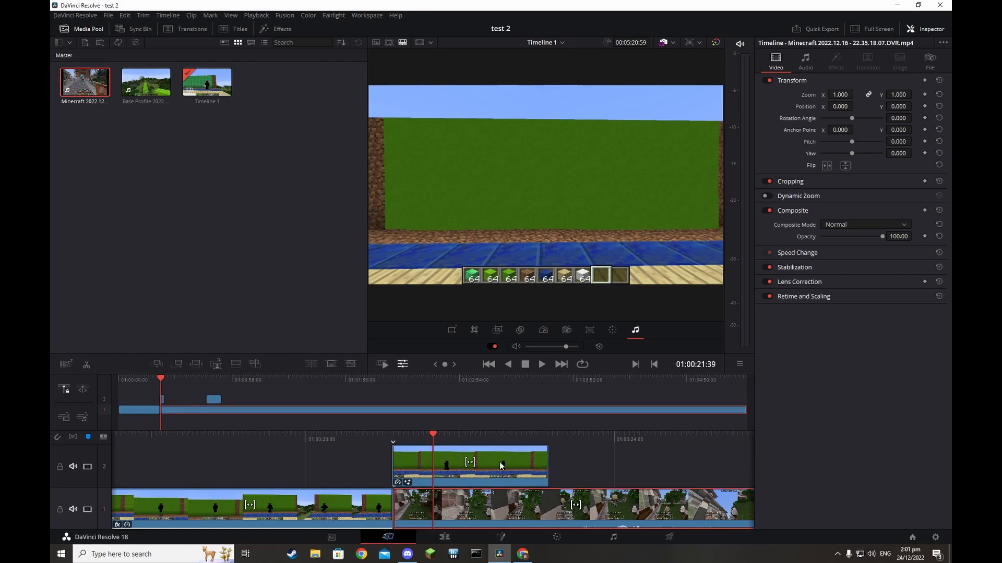
{"action": "left_click", "coordinate": [444, 536]}
{"action": "left_click_drag", "start_coordinate": [194, 423], "coordinate": [506, 357]}
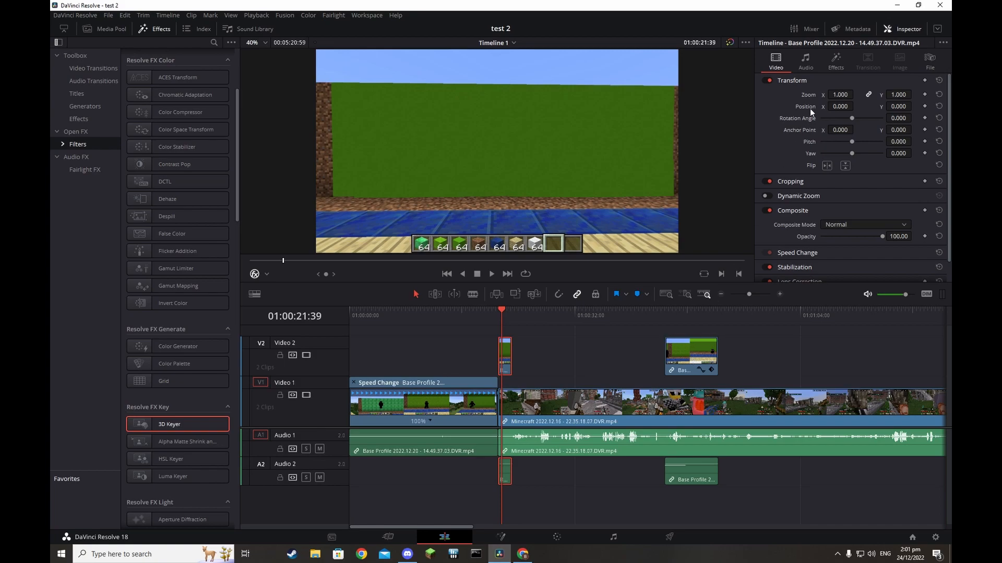
Sample the green wall with the 3D Keyer's add picker to key it out
{"action": "left_click", "coordinate": [837, 71]}
{"action": "left_click", "coordinate": [865, 116]}
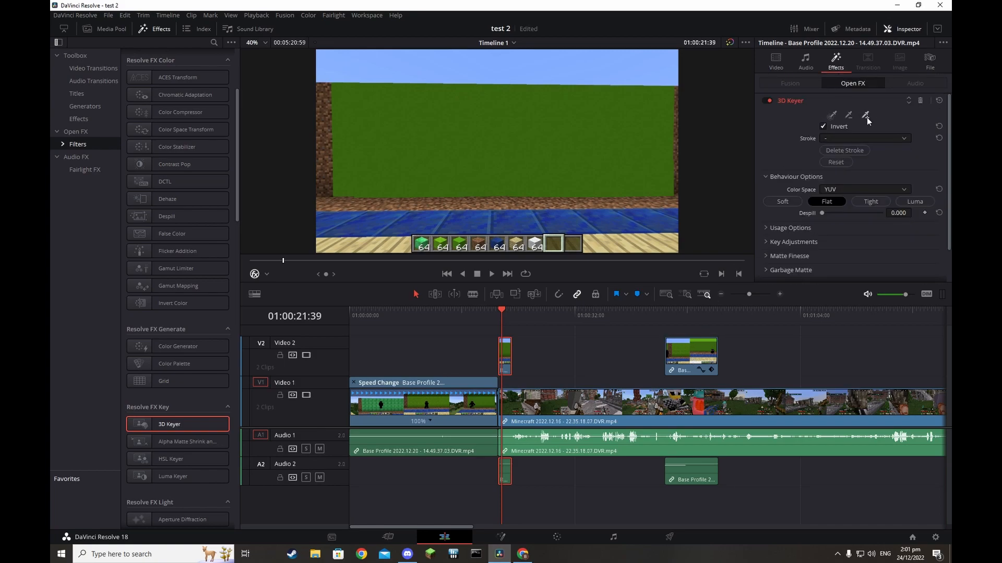
{"action": "left_click", "coordinate": [525, 161]}
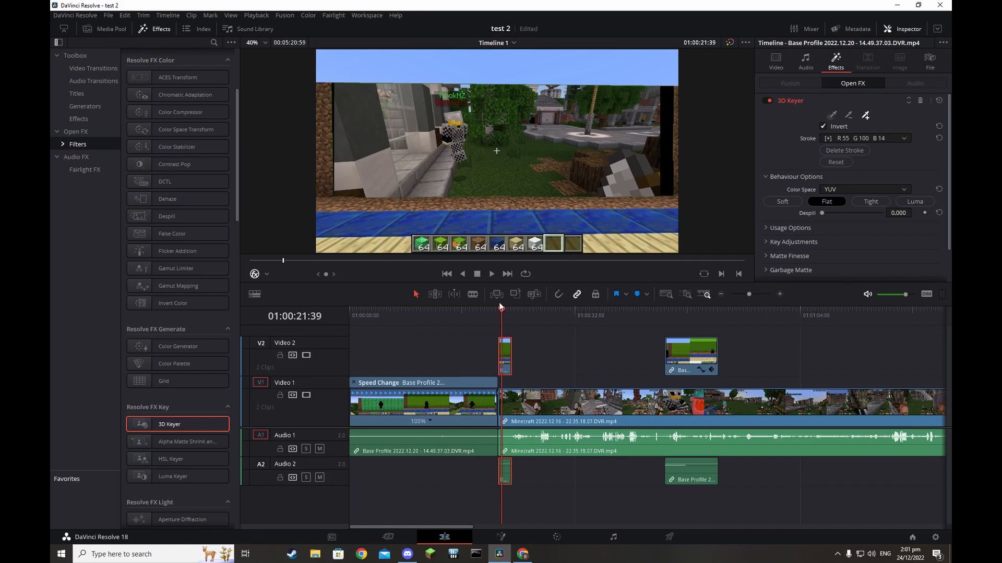
Add a marker at the playhead, preview the key, and save the project
{"action": "key", "text": "m"}
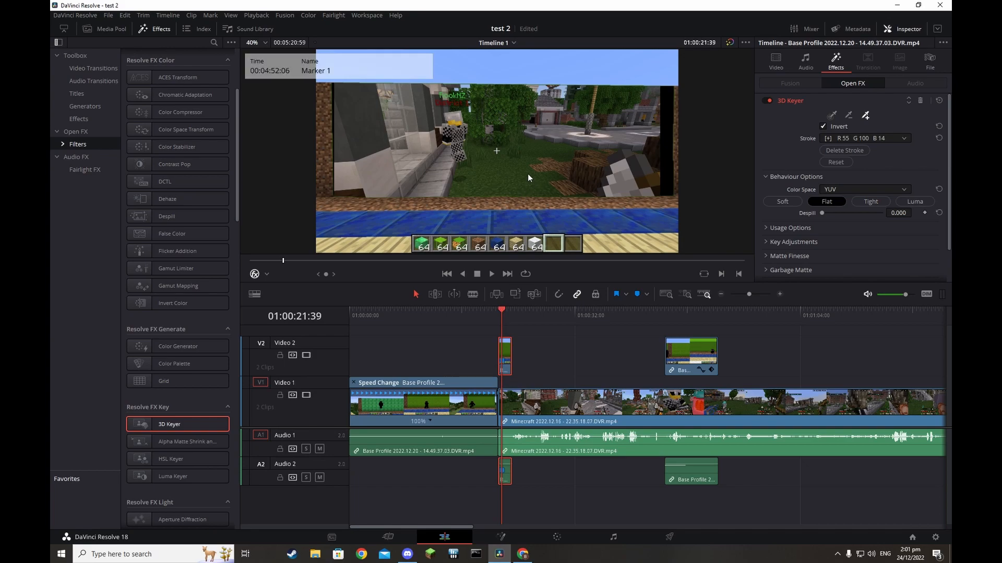
{"action": "key", "text": "space"}
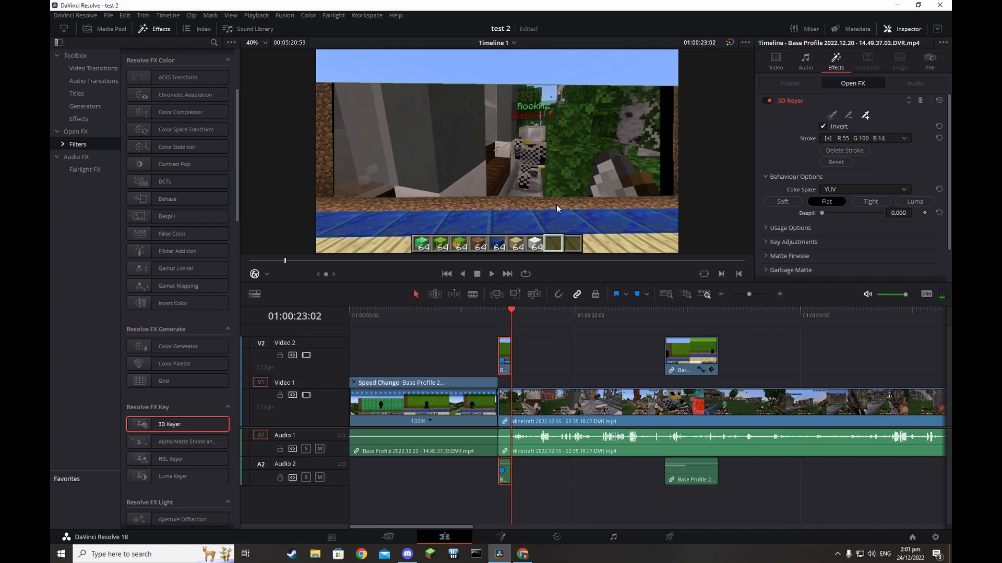
{"action": "key", "text": "ctrl+s"}
{"action": "left_click", "coordinate": [462, 274]}
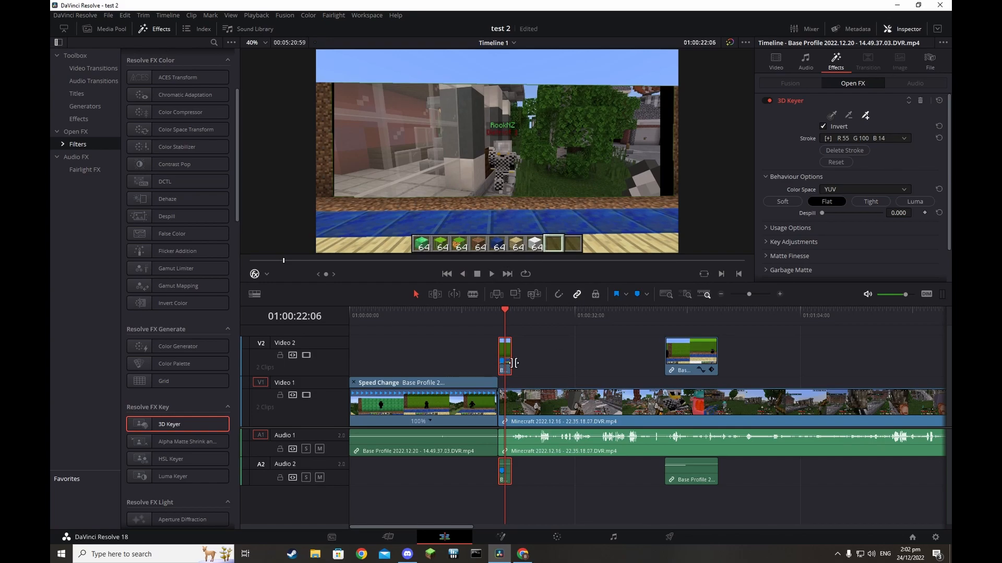
Select the gameplay clip and jump the playhead to the overlay's end on the Cut page
{"action": "left_click", "coordinate": [548, 418]}
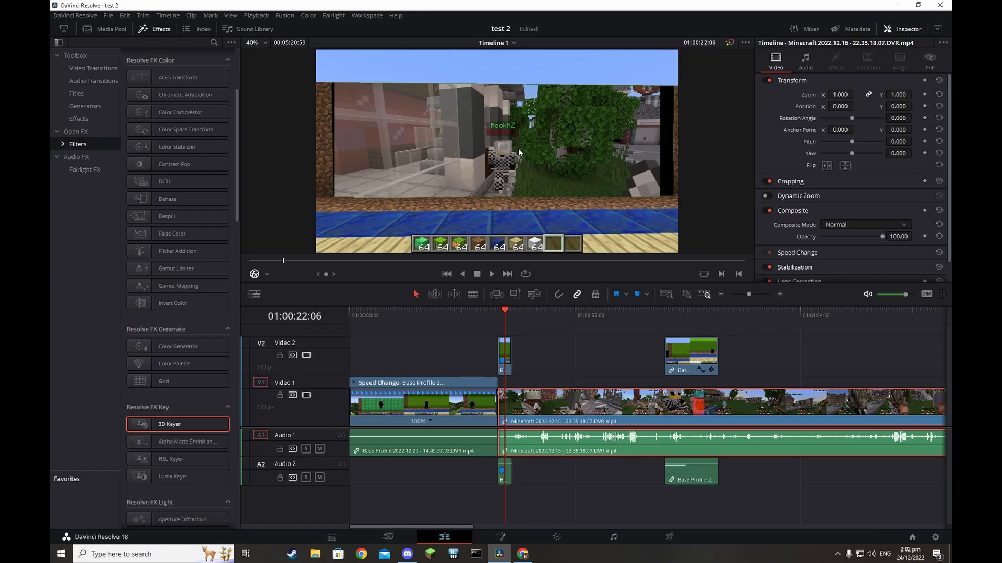
{"action": "left_click", "coordinate": [415, 535]}
{"action": "left_click", "coordinate": [561, 364]}
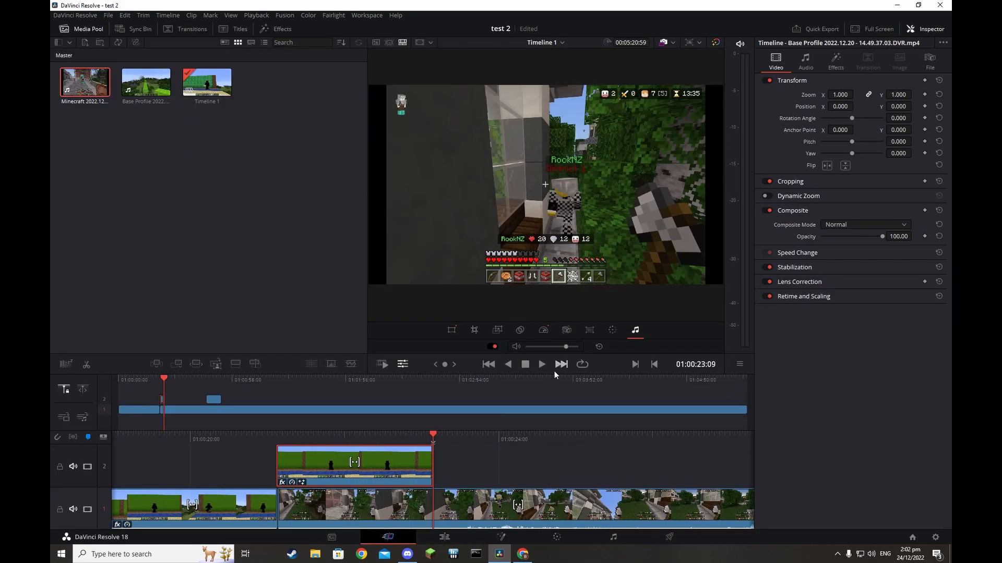
Split the gameplay clip at the playhead and park on the Base Profile overlay's start
{"action": "right_click", "coordinate": [454, 510]}
{"action": "left_click", "coordinate": [489, 422]}
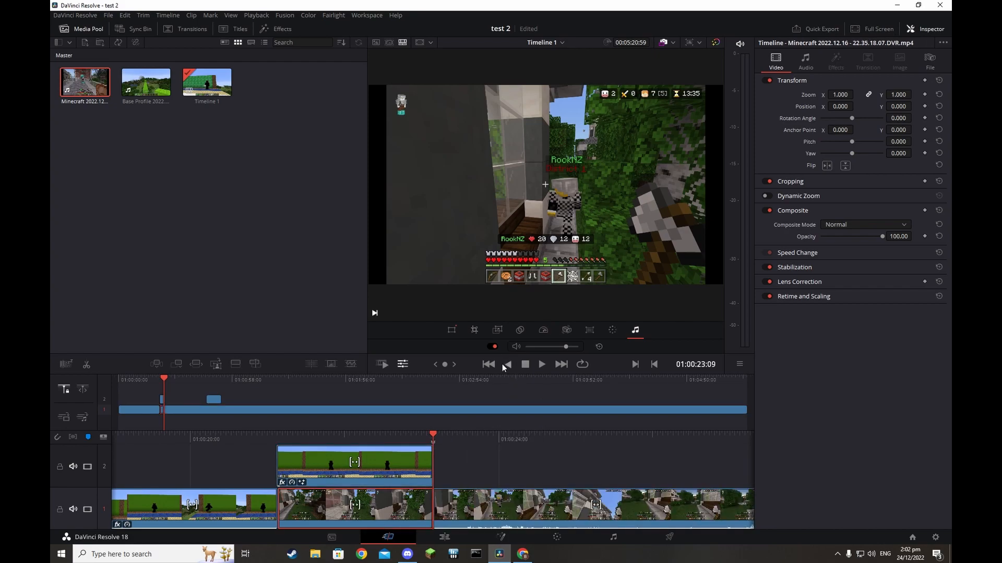
{"action": "left_click", "coordinate": [508, 365]}
{"action": "left_click", "coordinate": [526, 368]}
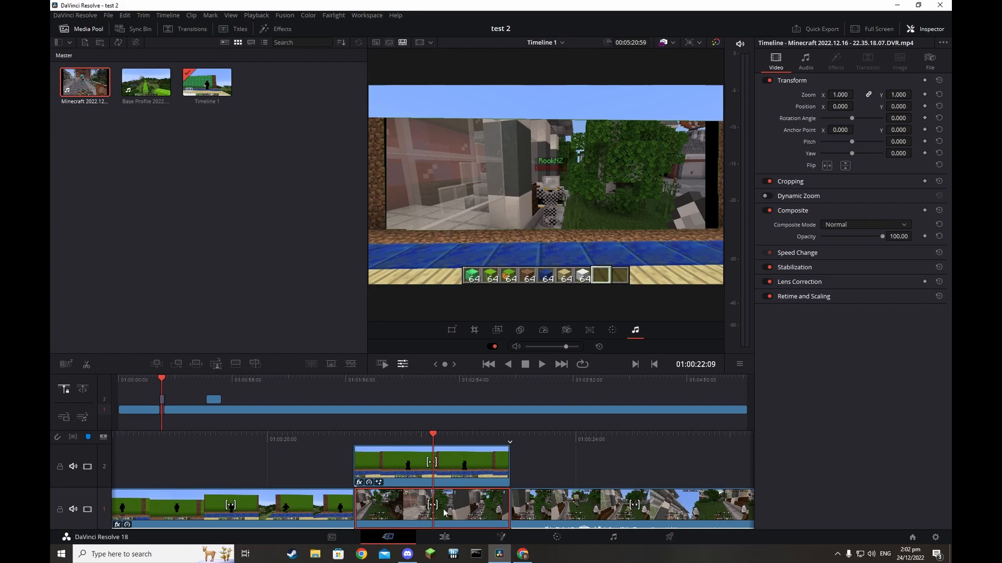
{"action": "left_click", "coordinate": [463, 451]}
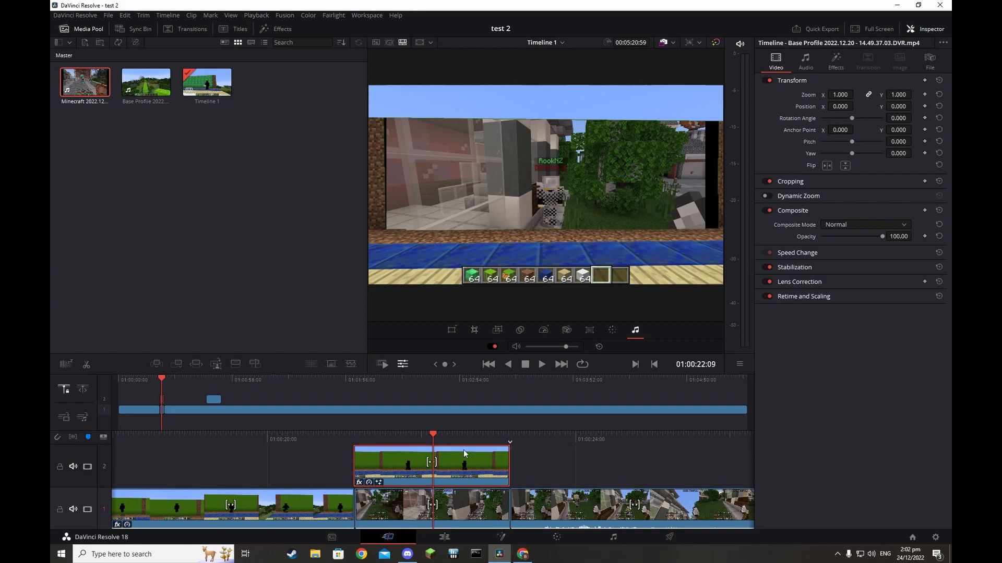
{"action": "left_click", "coordinate": [511, 365]}
{"action": "left_click", "coordinate": [525, 364]}
Enable Dynamic Zoom in the viewer tools and shrink the start and end zoom frames
{"action": "left_click", "coordinate": [520, 330]}
{"action": "left_click", "coordinate": [540, 330]}
{"action": "left_click", "coordinate": [498, 330]}
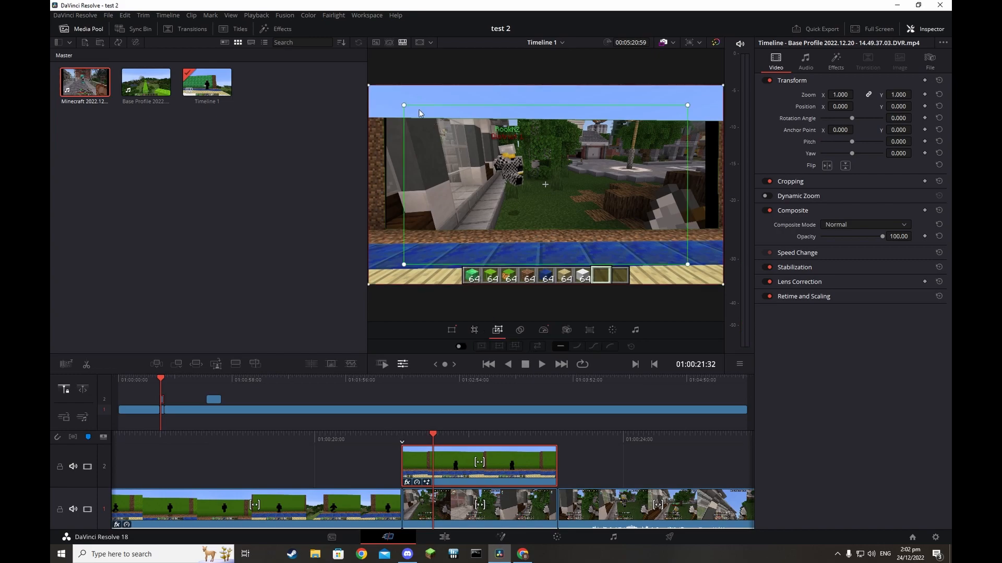
{"action": "left_click_drag", "start_coordinate": [402, 103], "coordinate": [473, 144]}
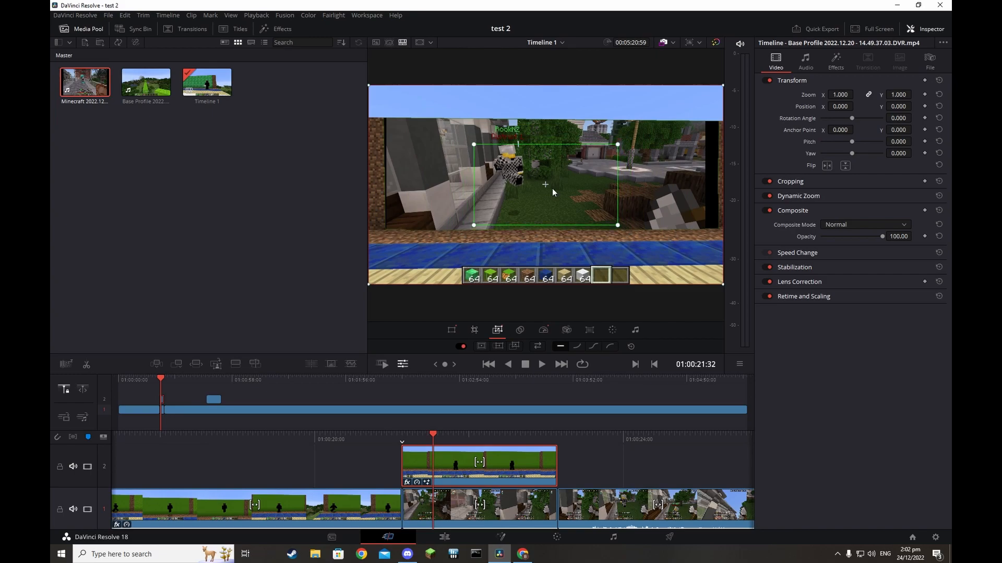
{"action": "left_click_drag", "start_coordinate": [369, 85], "coordinate": [388, 146]}
{"action": "left_click_drag", "start_coordinate": [651, 167], "coordinate": [664, 168]}
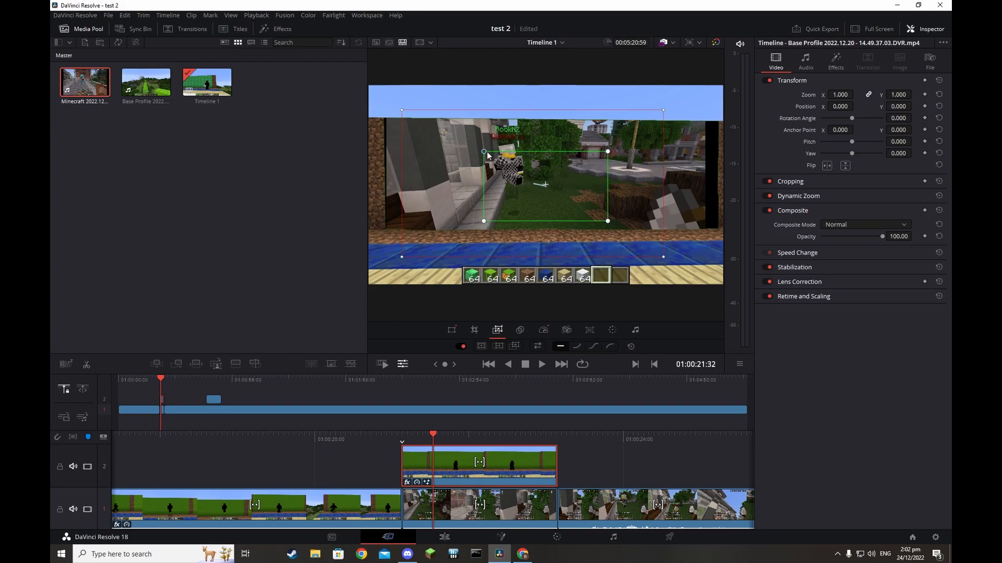
Preview the zoom, then widen the start and end framing and play it again
{"action": "left_click", "coordinate": [541, 365]}
{"action": "left_click", "coordinate": [525, 364]}
{"action": "left_click", "coordinate": [507, 365]}
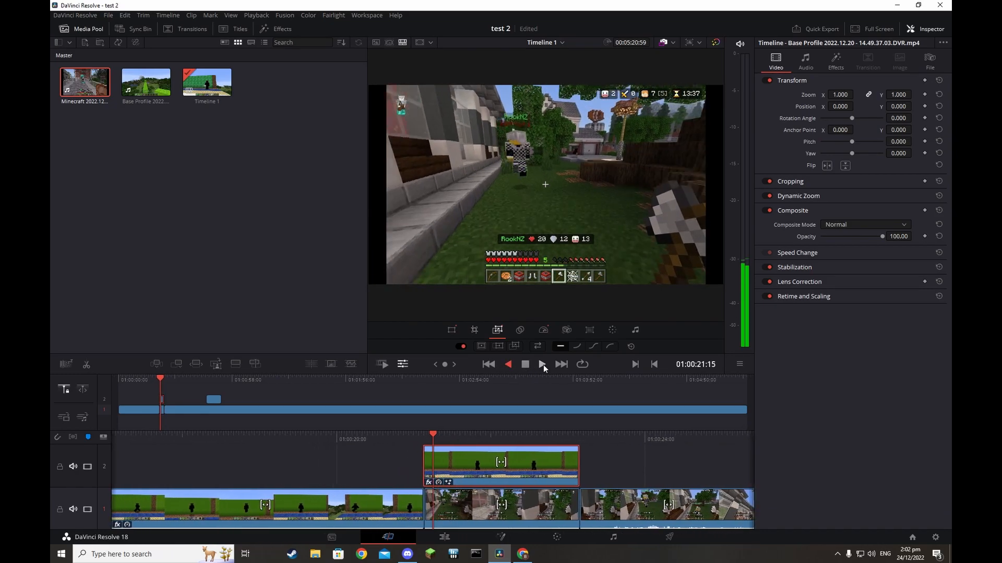
{"action": "left_click", "coordinate": [529, 366]}
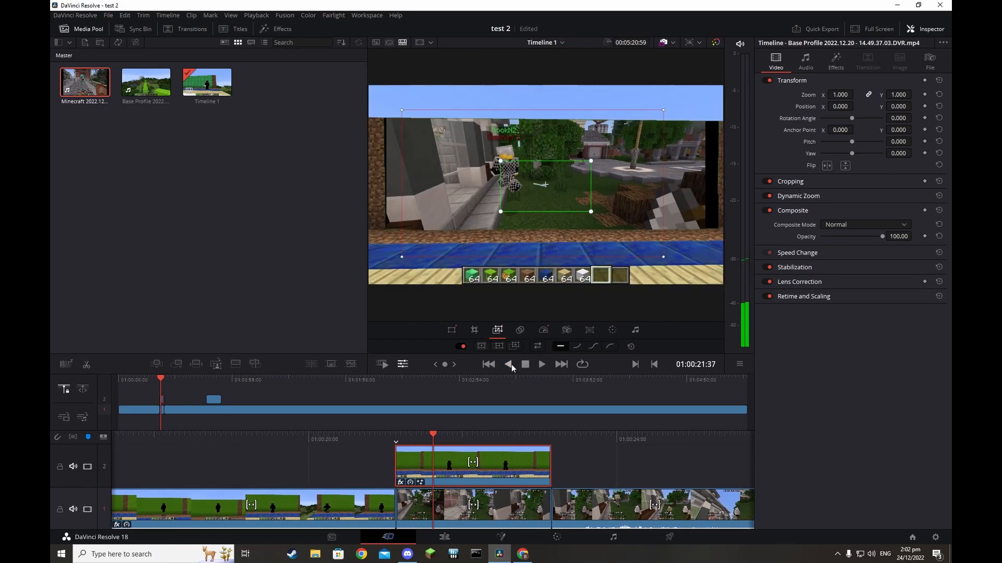
{"action": "left_click_drag", "start_coordinate": [591, 161], "coordinate": [716, 89]}
{"action": "key", "text": "space"}
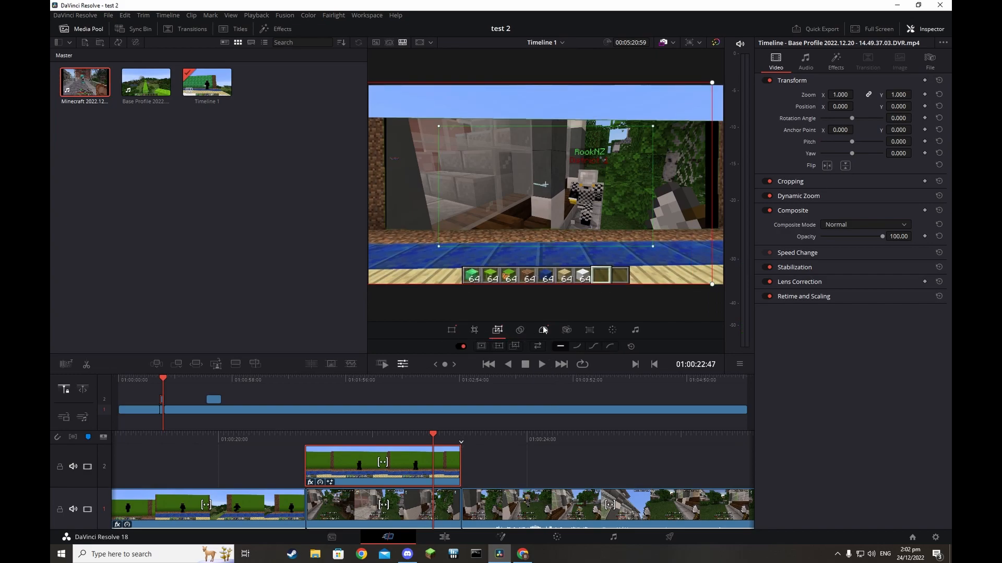
Check the Dynamic Zoom ease options and step frame by frame through the overlay
{"action": "left_click", "coordinate": [817, 196]}
{"action": "left_click", "coordinate": [850, 222]}
{"action": "key", "text": "space"}
{"action": "key", "text": "space"}
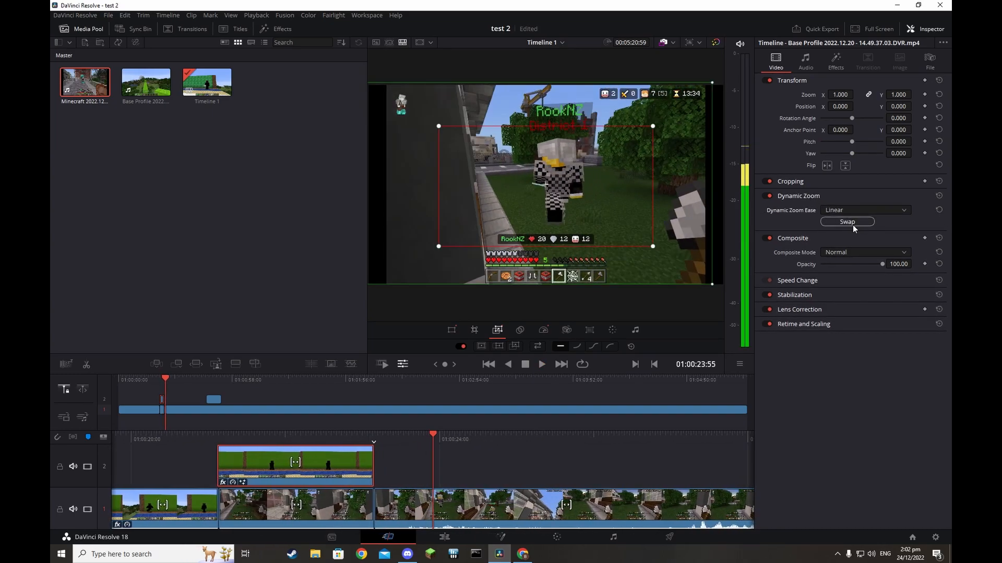
{"action": "left_click", "coordinate": [508, 365]}
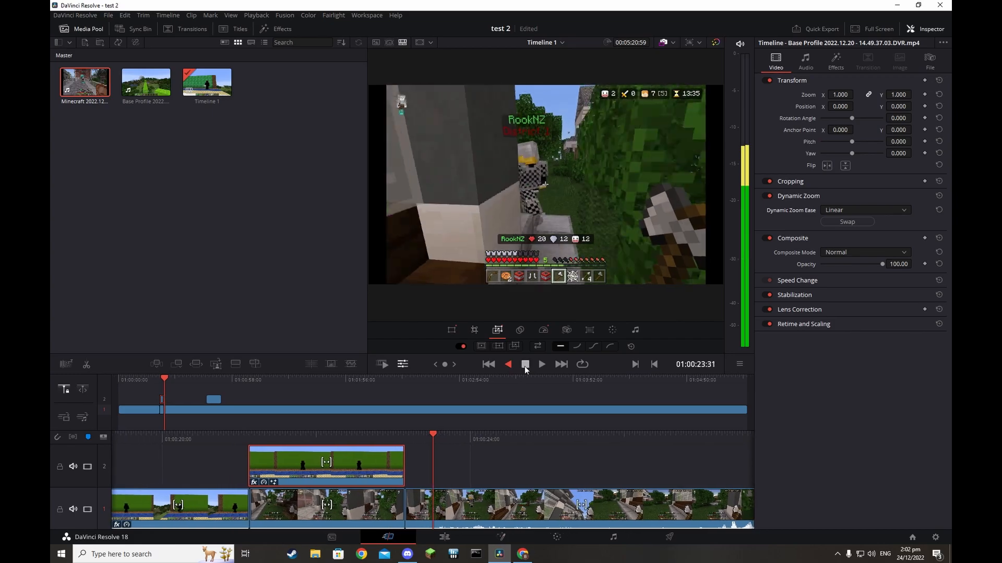
{"action": "left_click", "coordinate": [525, 365]}
{"action": "key", "text": "Right"}
{"action": "key", "text": "Right"}
{"action": "key", "text": "Right"}
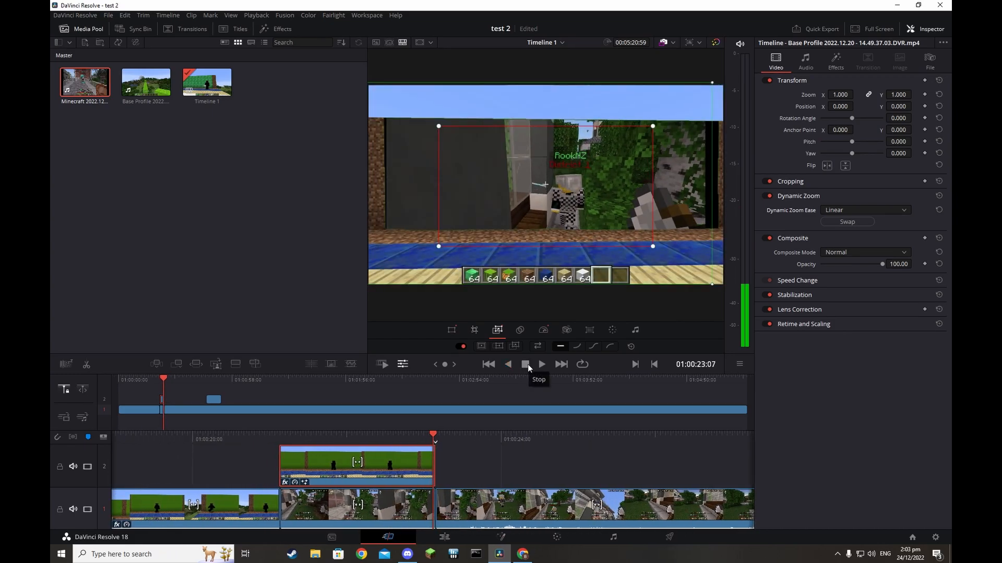
{"action": "key", "text": "Left"}
{"action": "key", "text": "Left"}
{"action": "key", "text": "Left"}
{"action": "key", "text": "Left"}
{"action": "key", "text": "Left"}
{"action": "key", "text": "Left"}
{"action": "key", "text": "Left"}
{"action": "key", "text": "Left"}
{"action": "key", "text": "Left"}
{"action": "key", "text": "Left"}
{"action": "key", "text": "Left"}
{"action": "key", "text": "Left"}
{"action": "key", "text": "Left"}
{"action": "key", "text": "Left"}
{"action": "key", "text": "Left"}
{"action": "key", "text": "Left"}
{"action": "key", "text": "Left"}
{"action": "key", "text": "Left"}
{"action": "key", "text": "Left"}
{"action": "key", "text": "Left"}
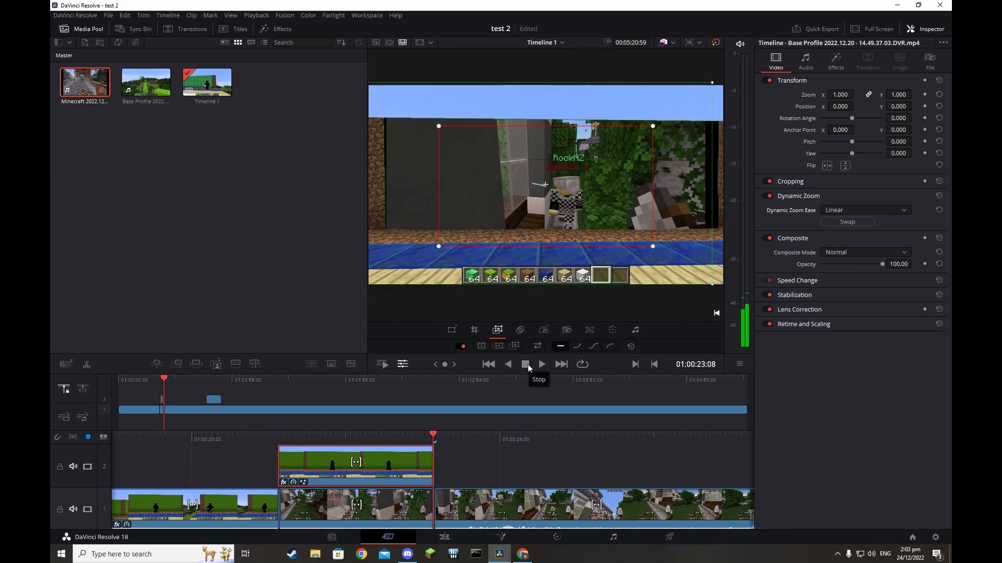
{"action": "key", "text": "Left"}
{"action": "key", "text": "Left"}
{"action": "key", "text": "Left"}
{"action": "key", "text": "Left"}
{"action": "key", "text": "Left"}
{"action": "key", "text": "Left"}
{"action": "key", "text": "Left"}
{"action": "key", "text": "Left"}
{"action": "key", "text": "Left"}
{"action": "key", "text": "Left"}
{"action": "key", "text": "Left"}
{"action": "key", "text": "Left"}
{"action": "key", "text": "Left"}
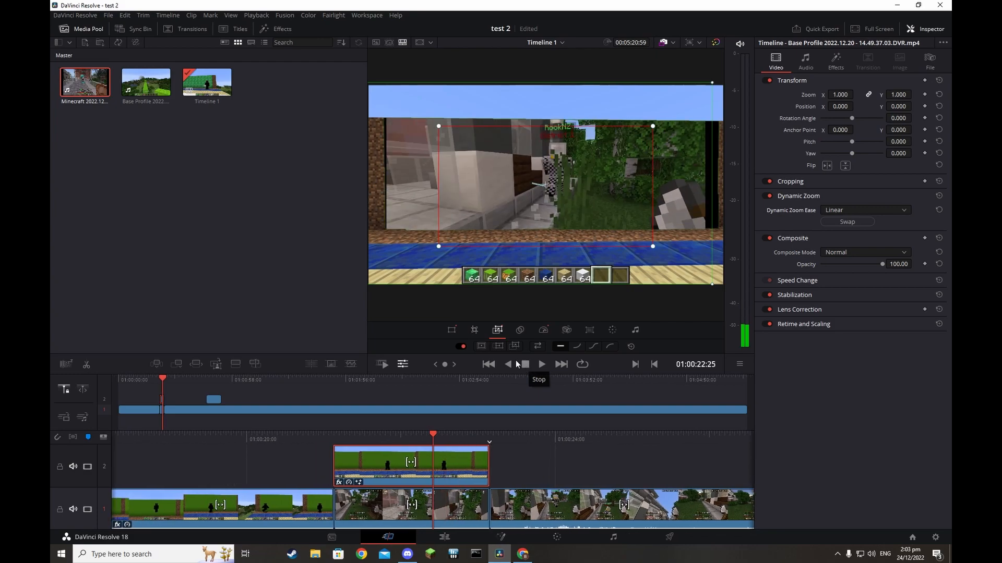
Save the project, then undo the framing changes until Dynamic Zoom is off
{"action": "key", "text": "ctrl+s"}
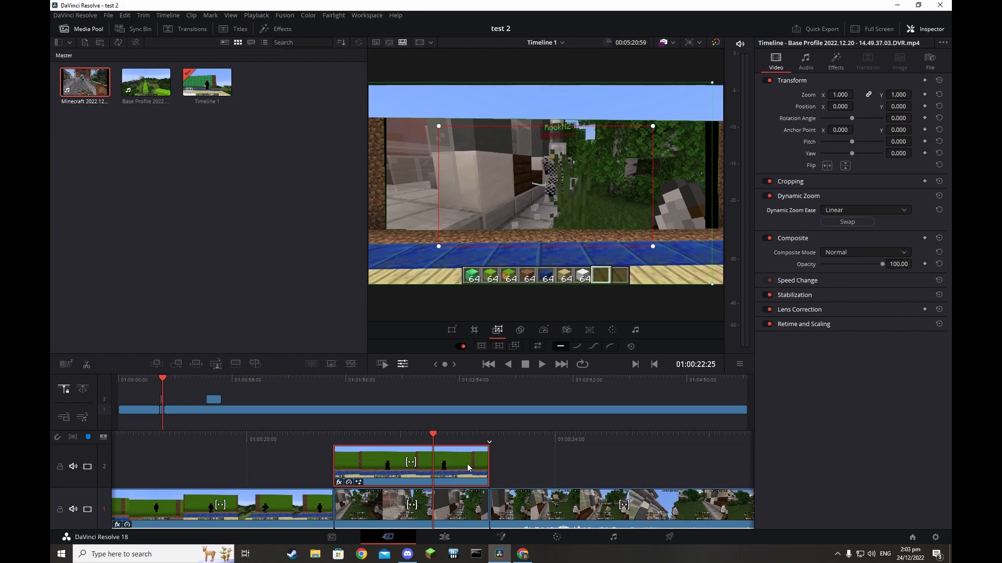
{"action": "key", "text": "ctrl+z"}
{"action": "key", "text": "ctrl+z"}
{"action": "key", "text": "ctrl+z"}
{"action": "key", "text": "ctrl+z"}
{"action": "key", "text": "ctrl+z"}
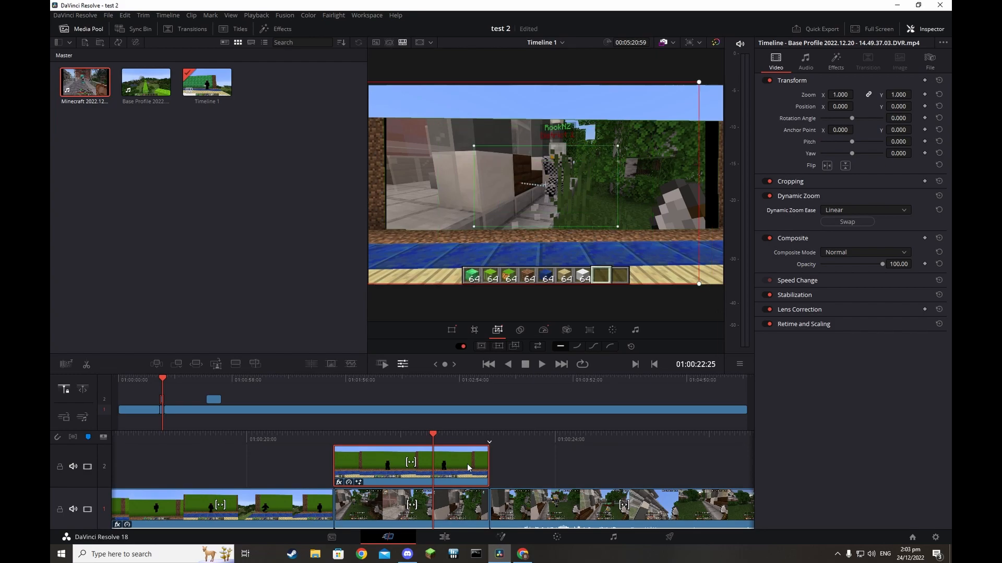
{"action": "key", "text": "ctrl+z"}
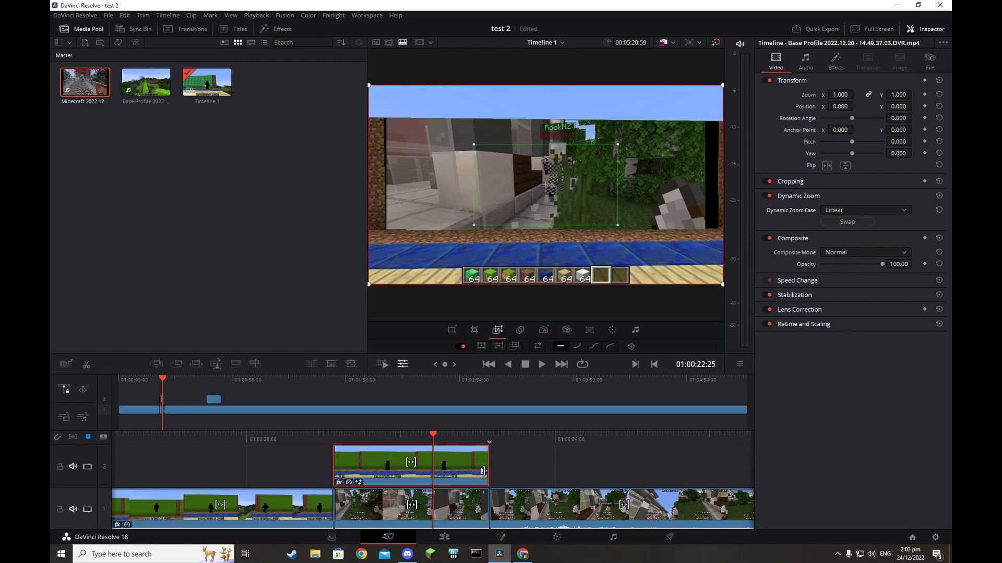
{"action": "key", "text": "ctrl+z"}
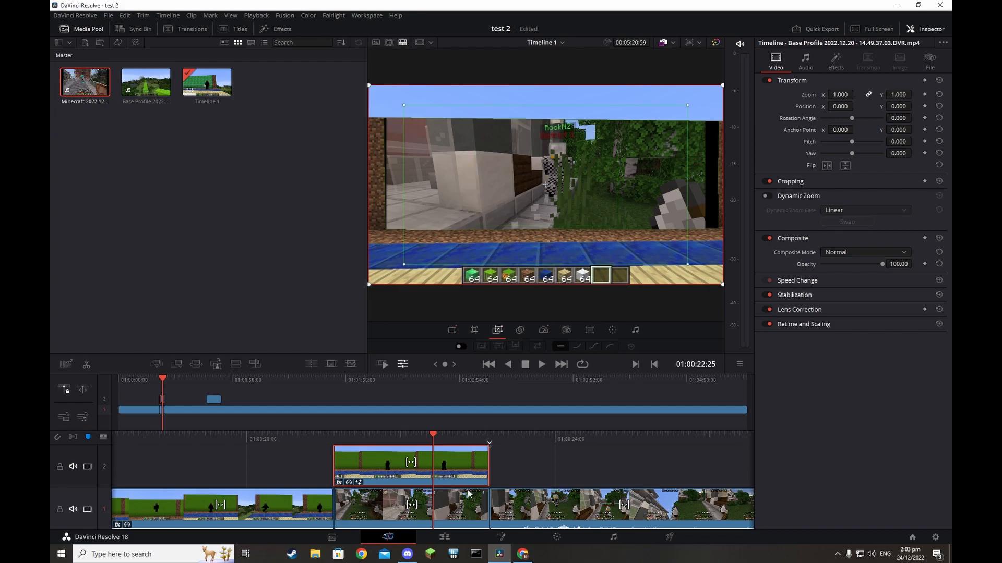
On the Edit page, select the short V2 Base Profile clip and enable Dynamic Zoom with Linear ease
{"action": "left_click", "coordinate": [450, 541]}
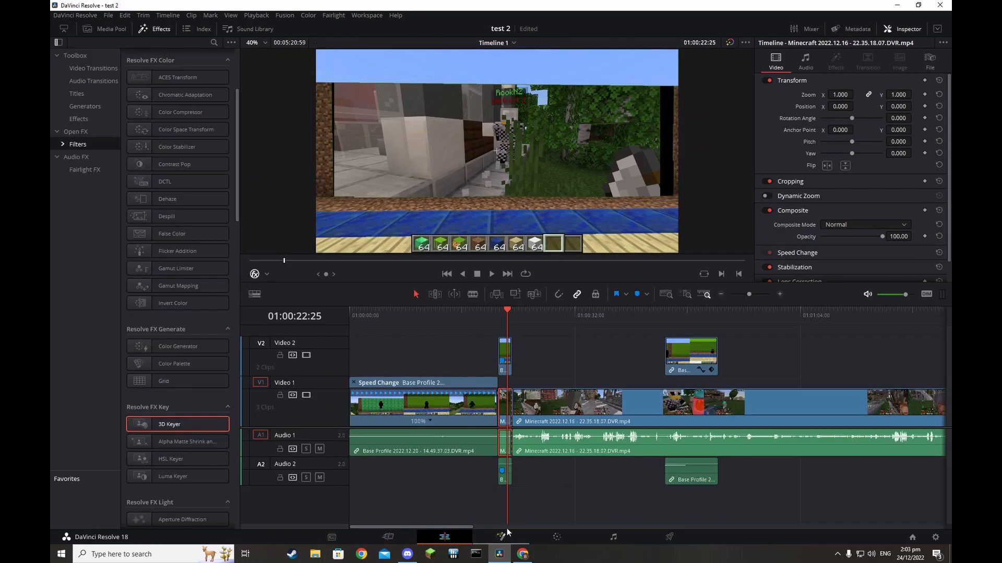
{"action": "left_click", "coordinate": [504, 365]}
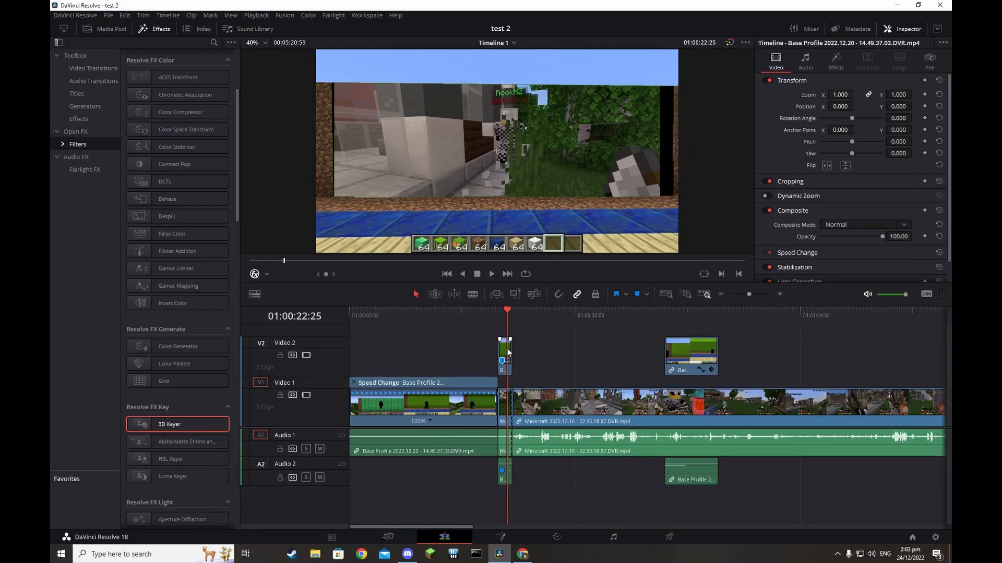
{"action": "left_click", "coordinate": [835, 61]}
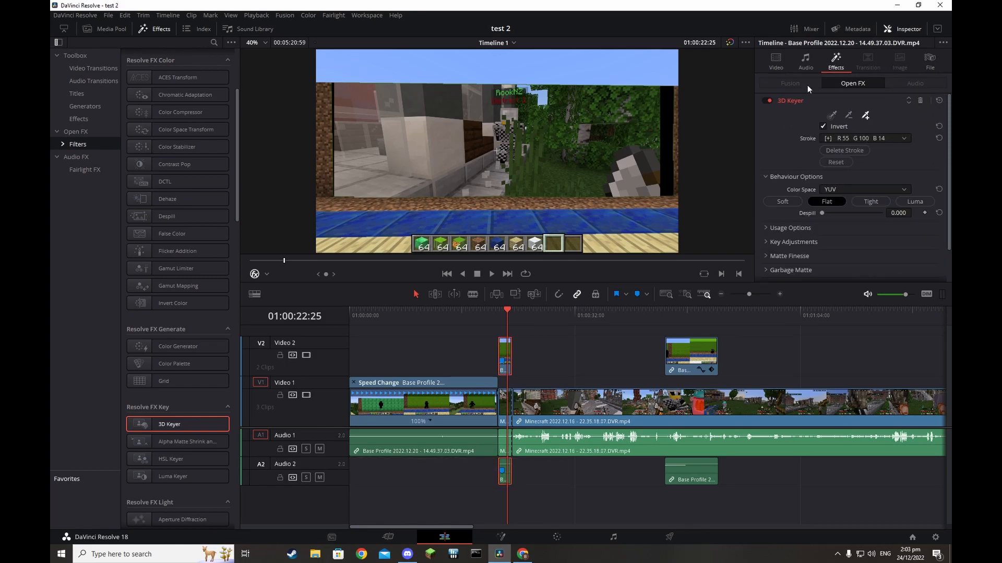
{"action": "left_click", "coordinate": [777, 62]}
{"action": "left_click", "coordinate": [786, 196]}
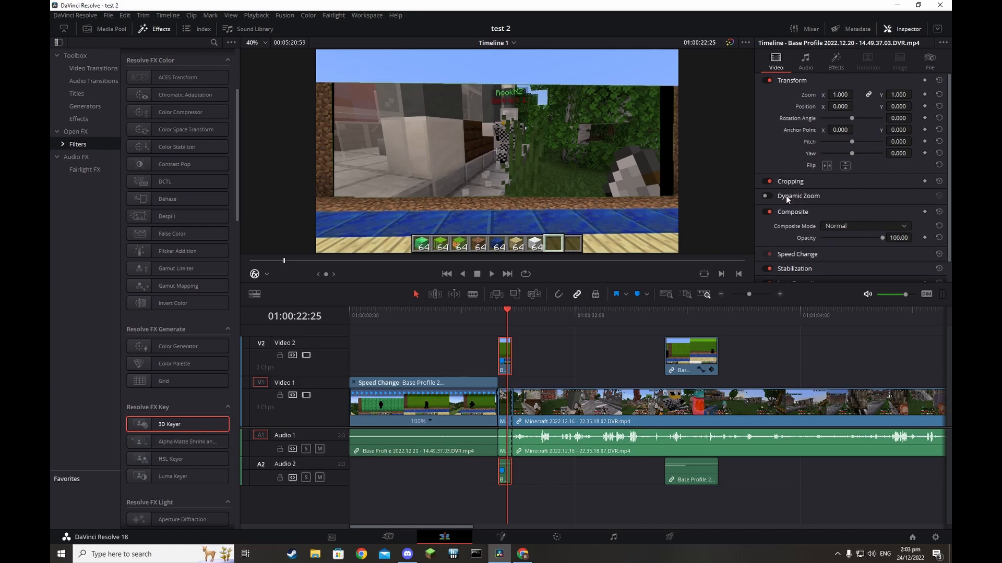
{"action": "left_click", "coordinate": [767, 196]}
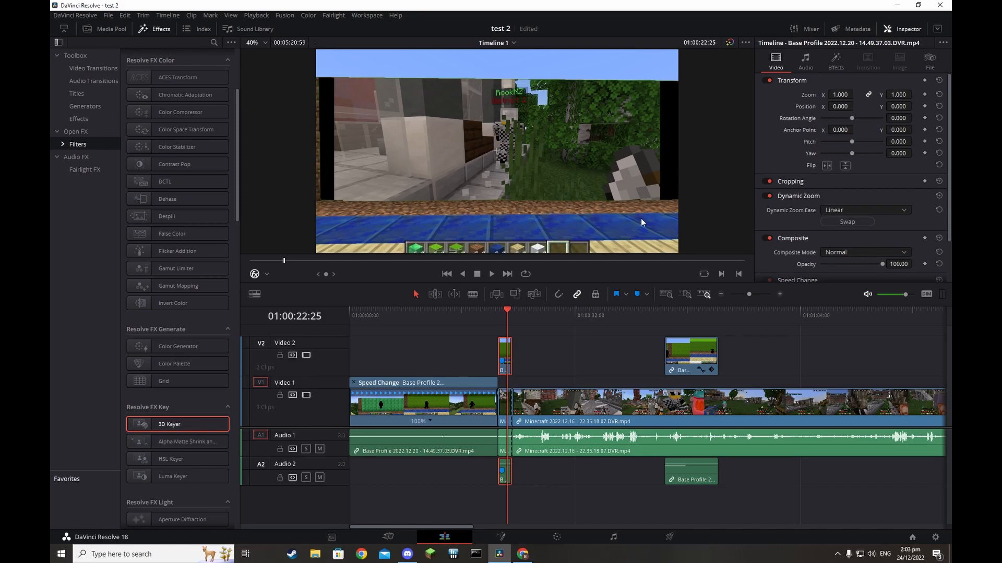
Swap the Dynamic Zoom start and end framing and preview the reversed zoom
{"action": "key", "text": "space"}
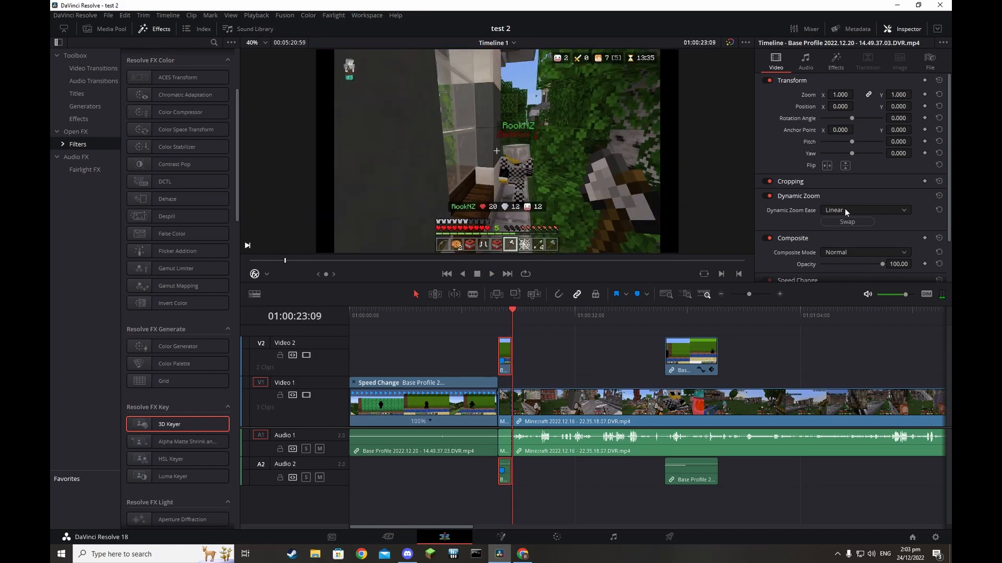
{"action": "left_click", "coordinate": [847, 222]}
{"action": "left_click", "coordinate": [462, 274]}
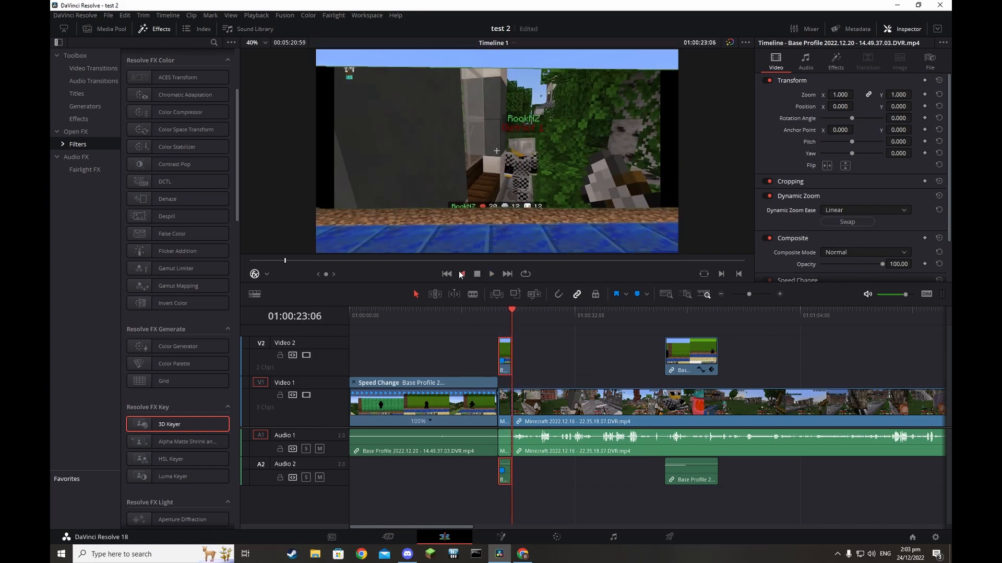
{"action": "left_click", "coordinate": [490, 274]}
{"action": "key", "text": "space"}
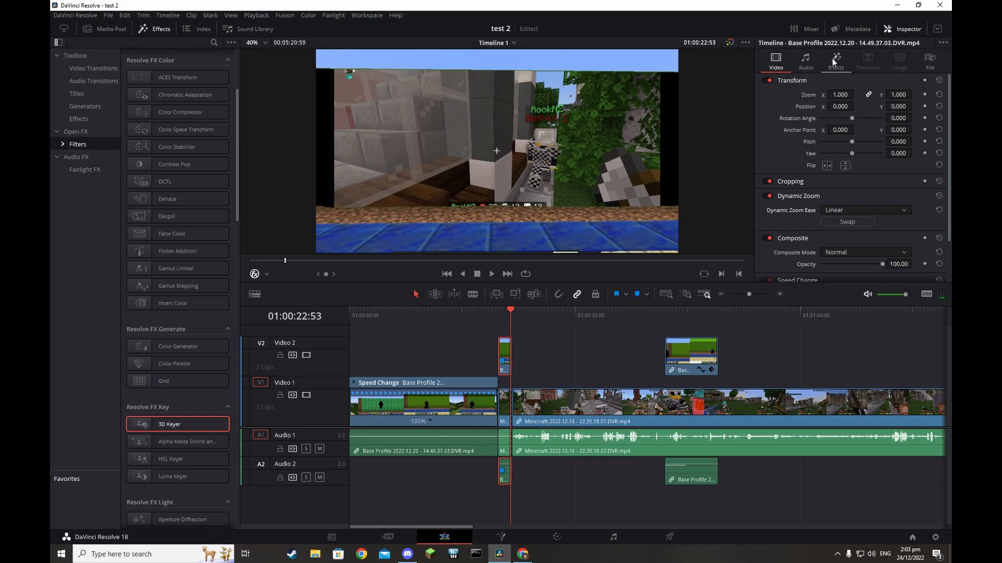
Scale the clip to Zoom X/Y 1.300 and play it back to check
{"action": "left_click_drag", "start_coordinate": [843, 93], "coordinate": [851, 94]}
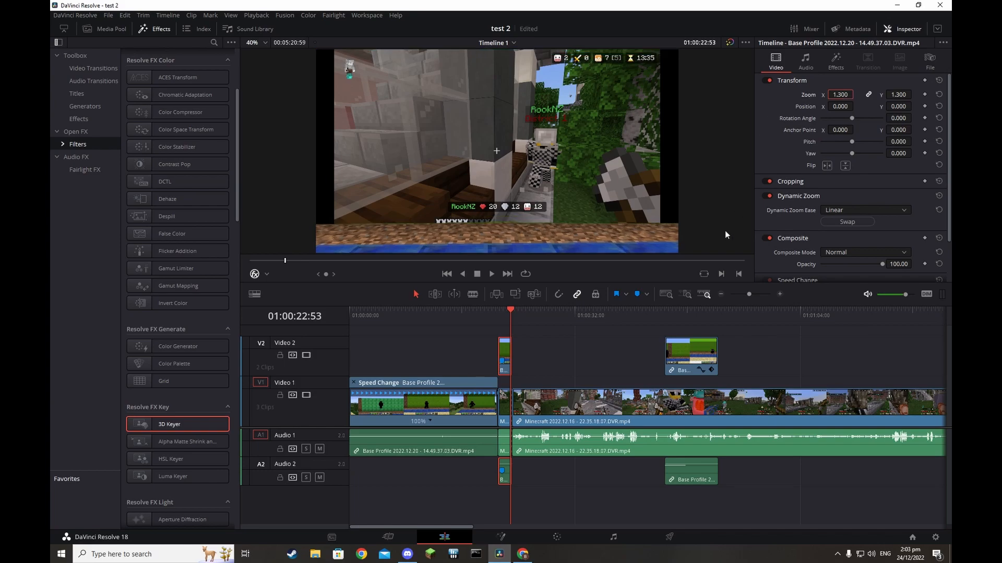
{"action": "left_click", "coordinate": [912, 196]}
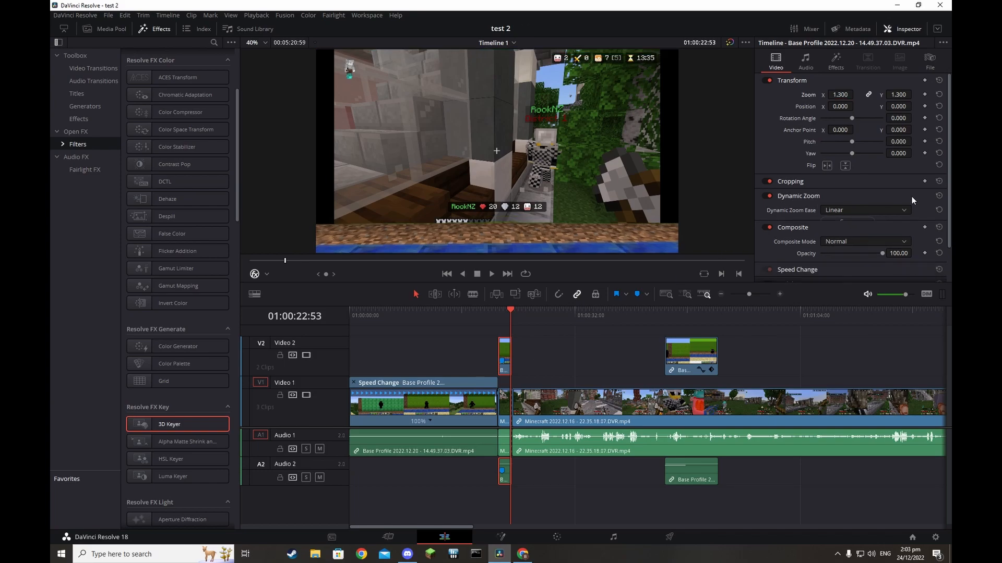
{"action": "left_click", "coordinate": [898, 196]}
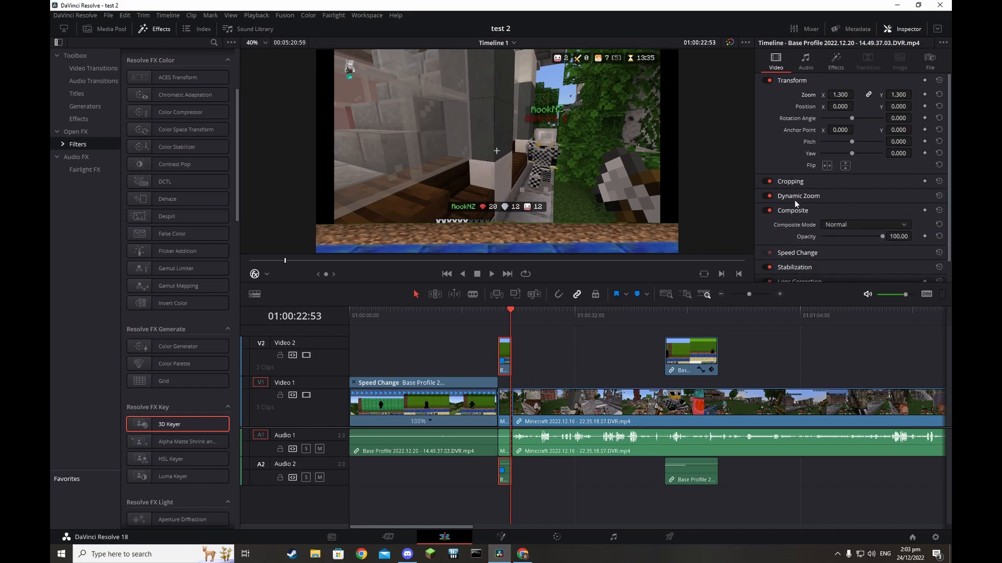
{"action": "scroll", "coordinate": [555, 148], "scroll_direction": "down", "scroll_amount": 2}
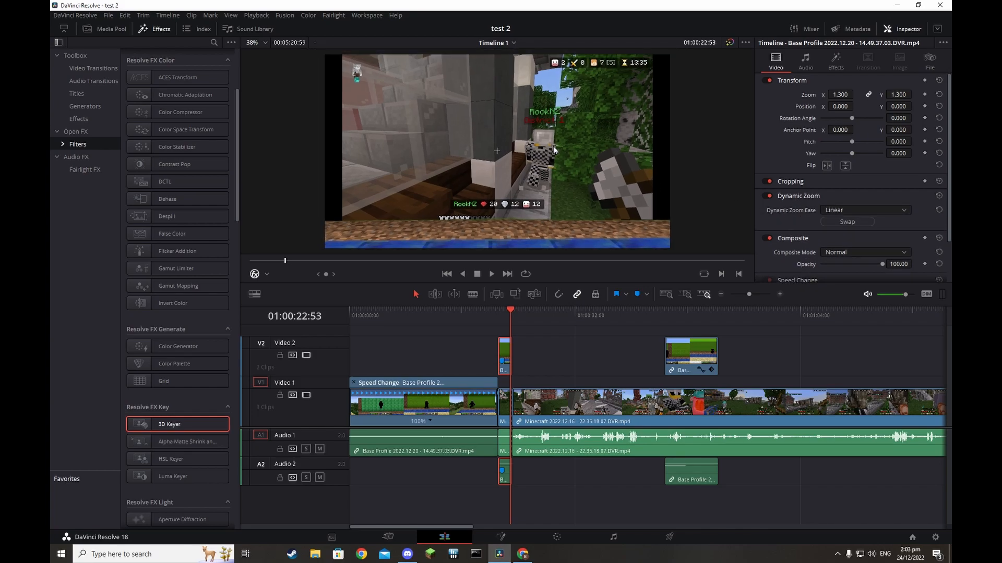
{"action": "scroll", "coordinate": [556, 152], "scroll_direction": "down", "scroll_amount": 2}
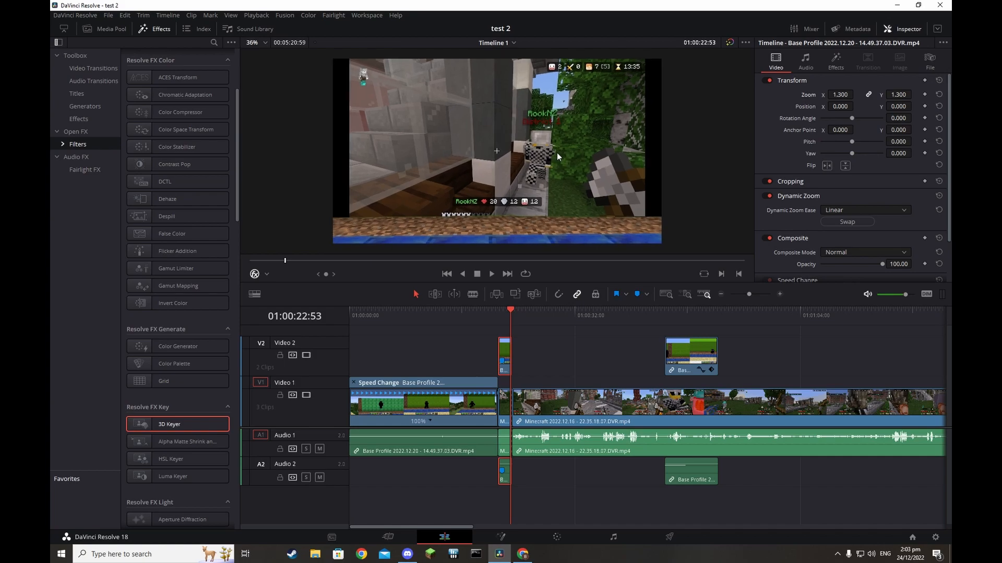
{"action": "scroll", "coordinate": [559, 152], "scroll_direction": "up", "scroll_amount": 2}
{"action": "key", "text": "space"}
{"action": "left_click", "coordinate": [464, 274]}
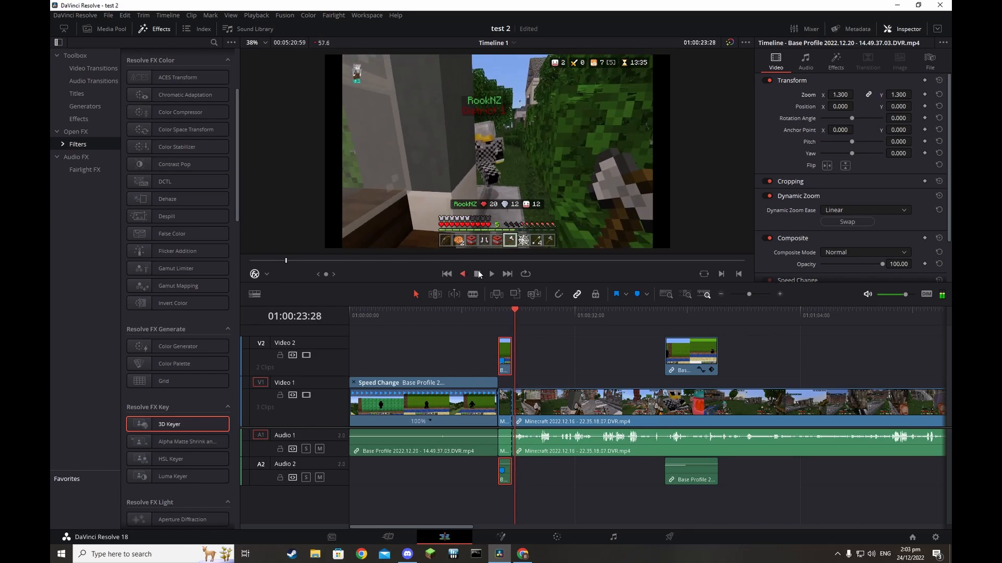
{"action": "left_click", "coordinate": [491, 275]}
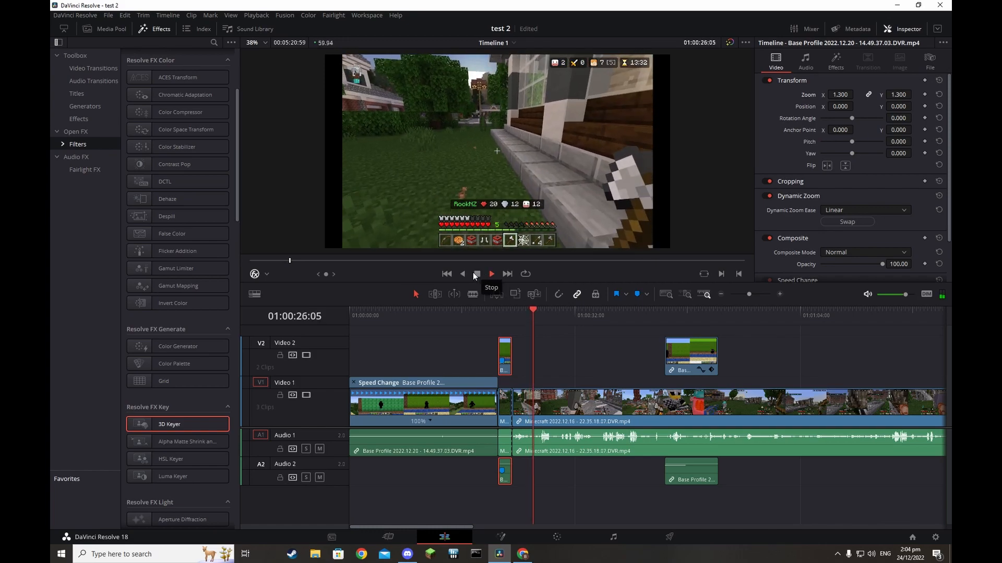
{"action": "left_click", "coordinate": [475, 273]}
At about 16 s, reset and resample the 3D Keyer on the green wall, then move the clip to V2/A2
{"action": "left_click", "coordinate": [447, 275]}
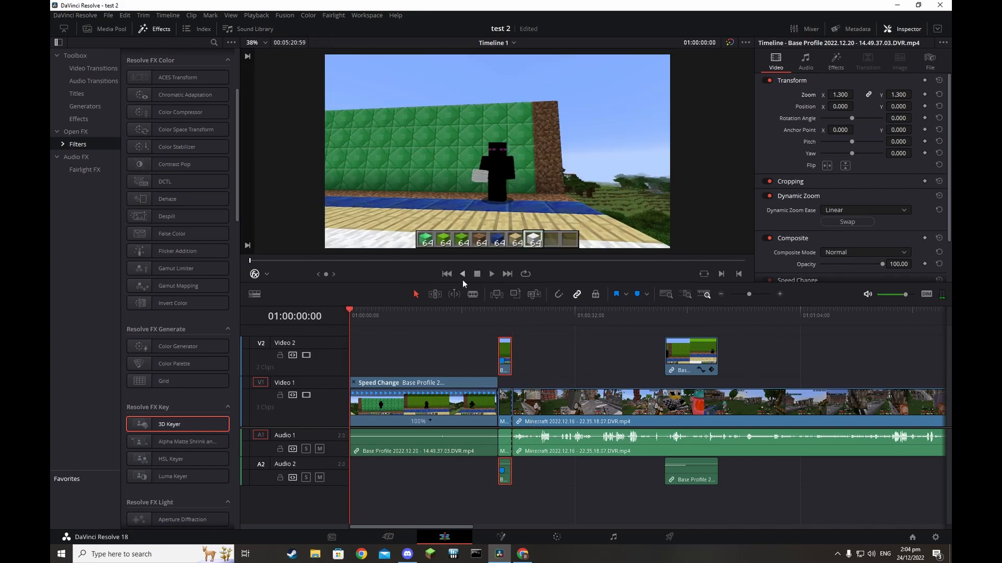
{"action": "left_click", "coordinate": [495, 274]}
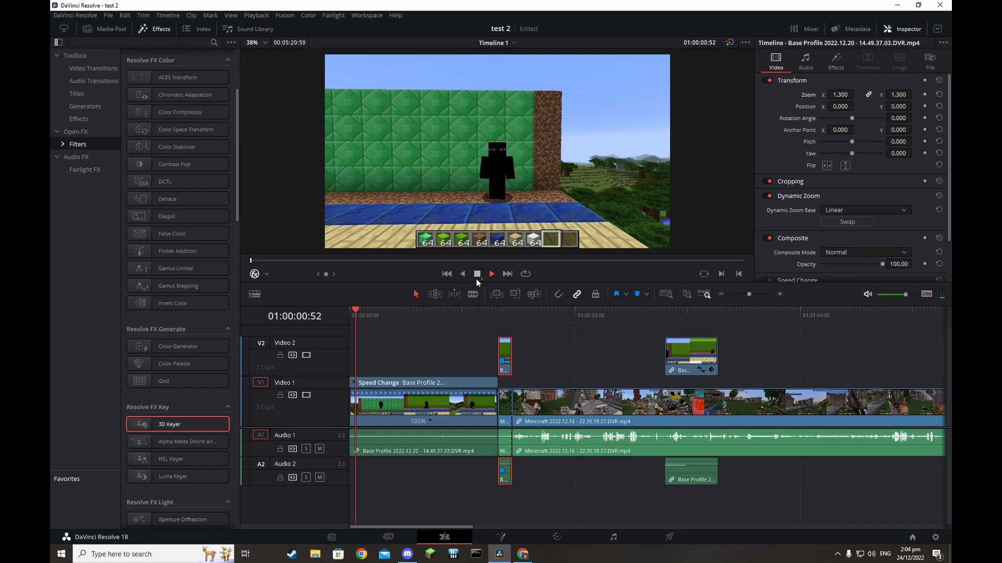
{"action": "left_click_drag", "start_coordinate": [415, 310], "coordinate": [469, 311]}
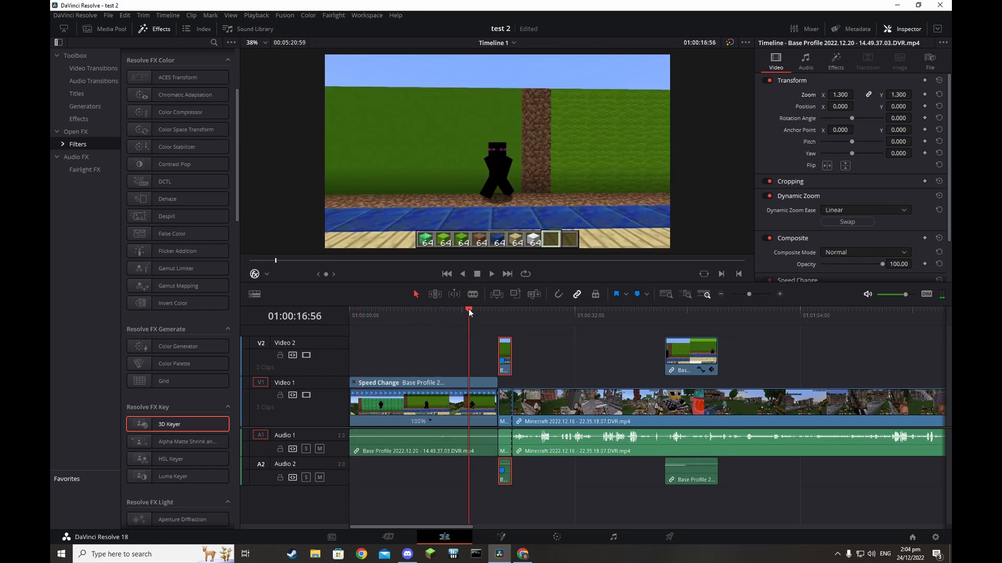
{"action": "left_click", "coordinate": [835, 60]}
{"action": "left_click", "coordinate": [836, 162]}
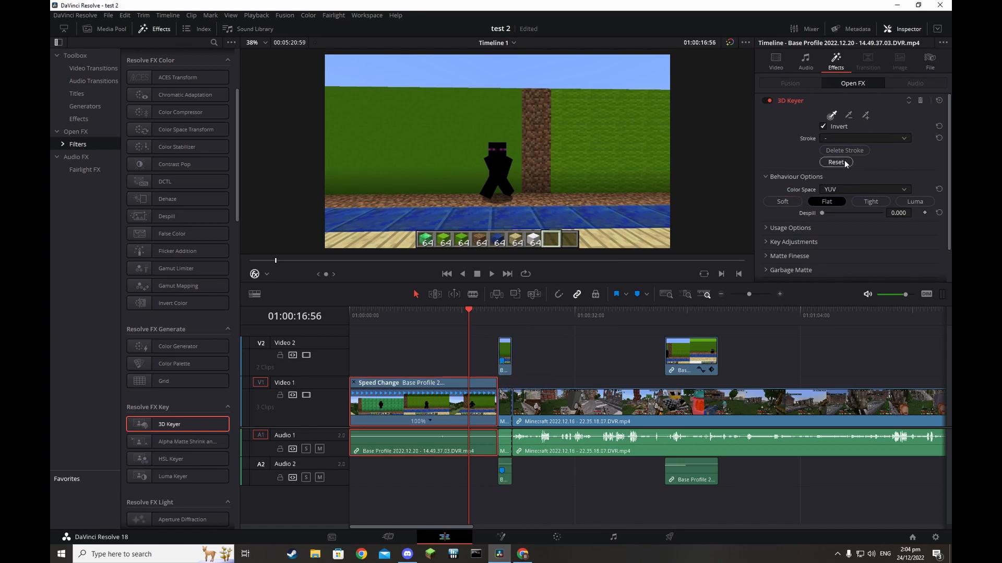
{"action": "left_click", "coordinate": [866, 119]}
{"action": "left_click_drag", "start_coordinate": [427, 149], "coordinate": [429, 132]}
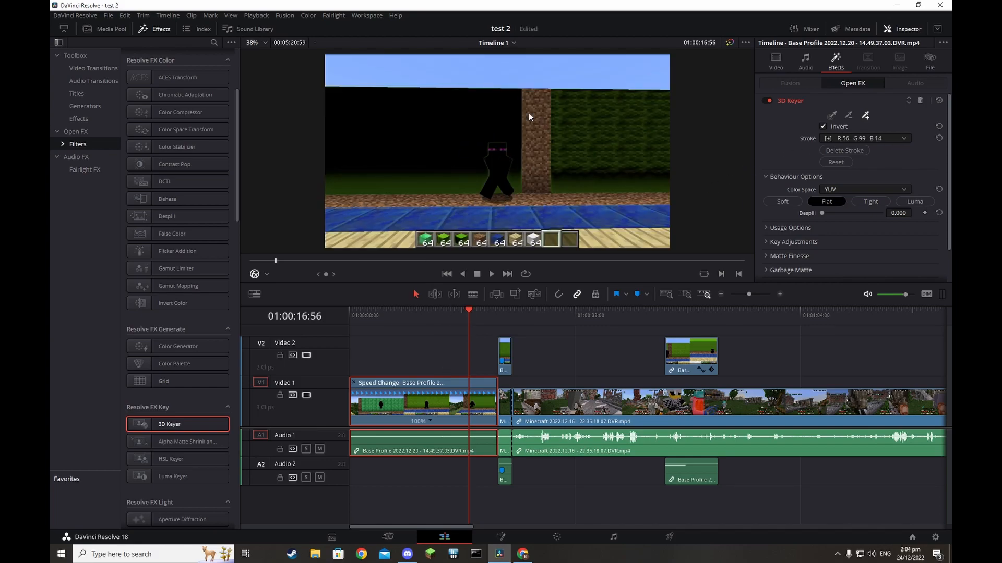
{"action": "left_click_drag", "start_coordinate": [450, 399], "coordinate": [407, 363]}
Raise the 3D Keyer Despill to 1.000 and save the project
{"action": "key", "text": "ctrl+s"}
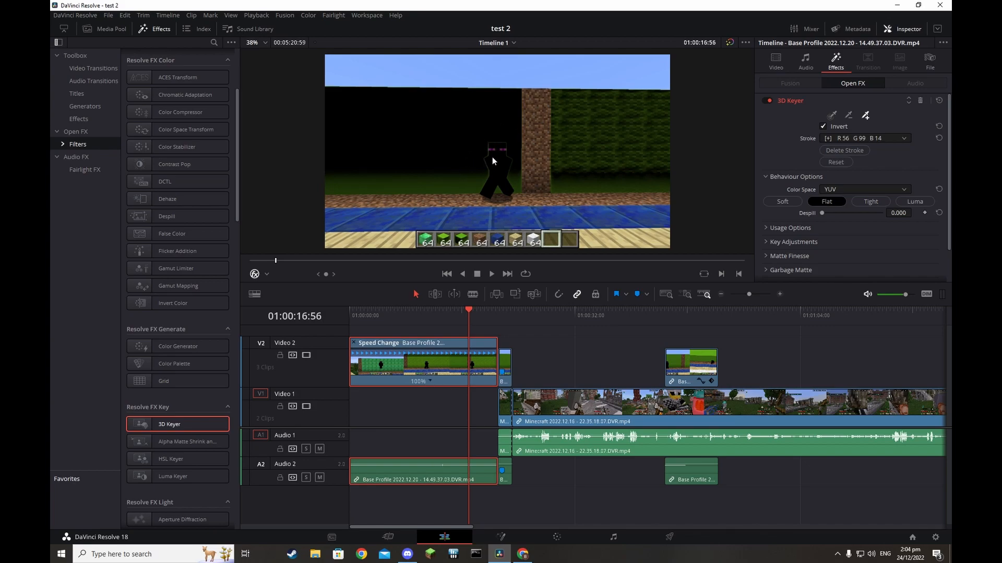
{"action": "left_click_drag", "start_coordinate": [824, 215], "coordinate": [900, 219]}
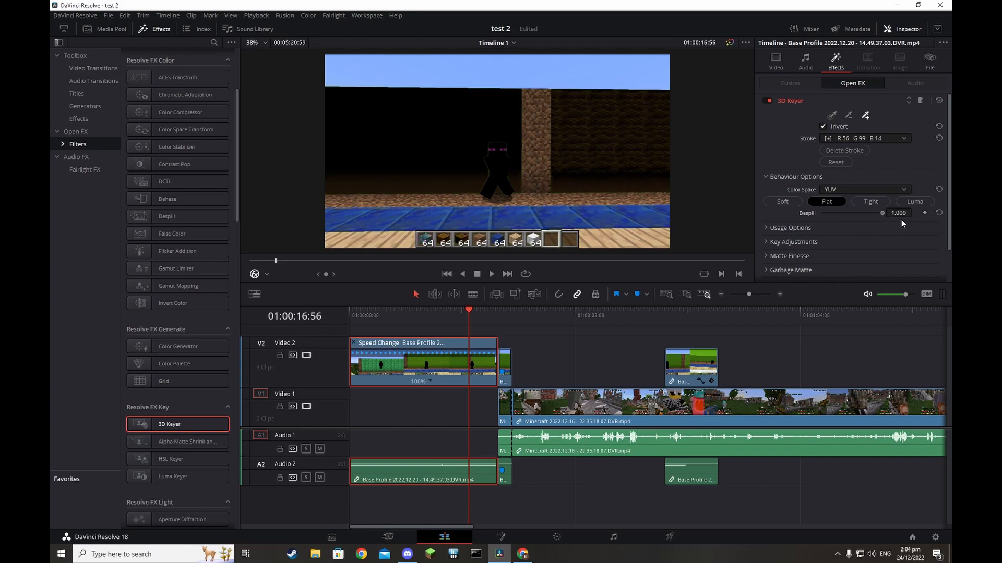
{"action": "key", "text": "ctrl+s"}
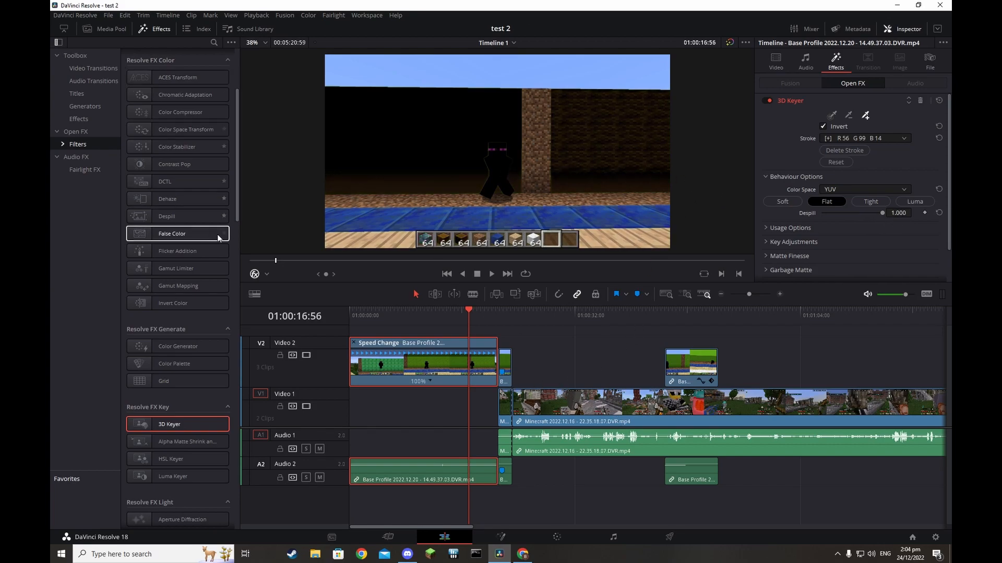
Import the new Minecraft gameplay file with Ctrl+I, drop it on track 1, and preview it under the overlay
{"action": "left_click", "coordinate": [388, 537]}
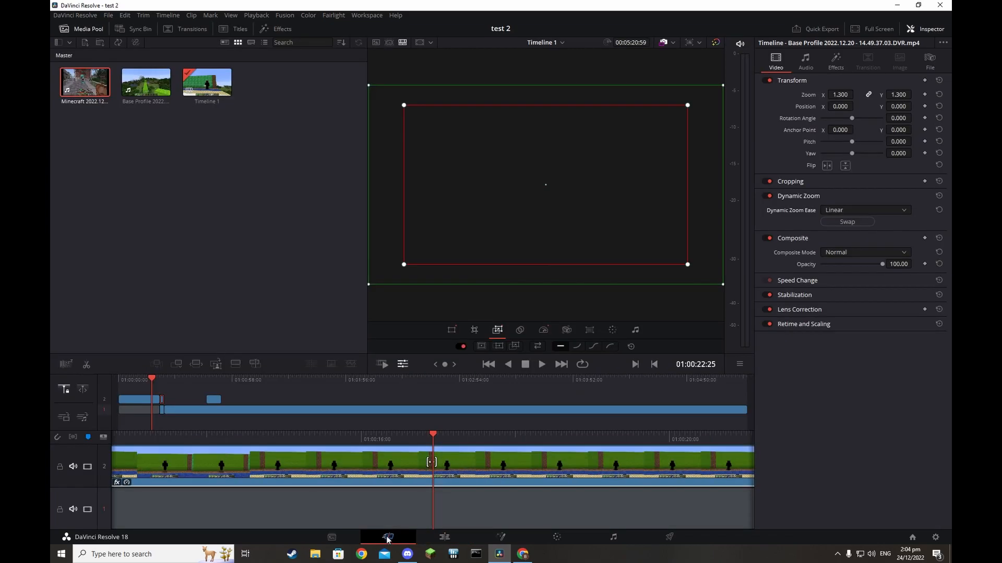
{"action": "key", "text": "ctrl+i"}
{"action": "double_click", "coordinate": [323, 170]}
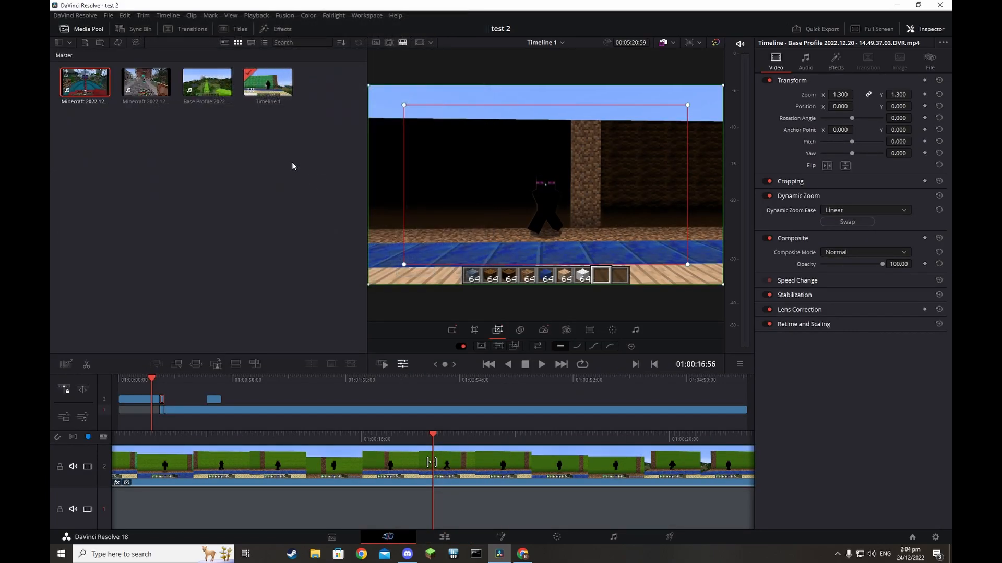
{"action": "left_click_drag", "start_coordinate": [273, 273], "coordinate": [142, 505]}
{"action": "left_click", "coordinate": [542, 364]}
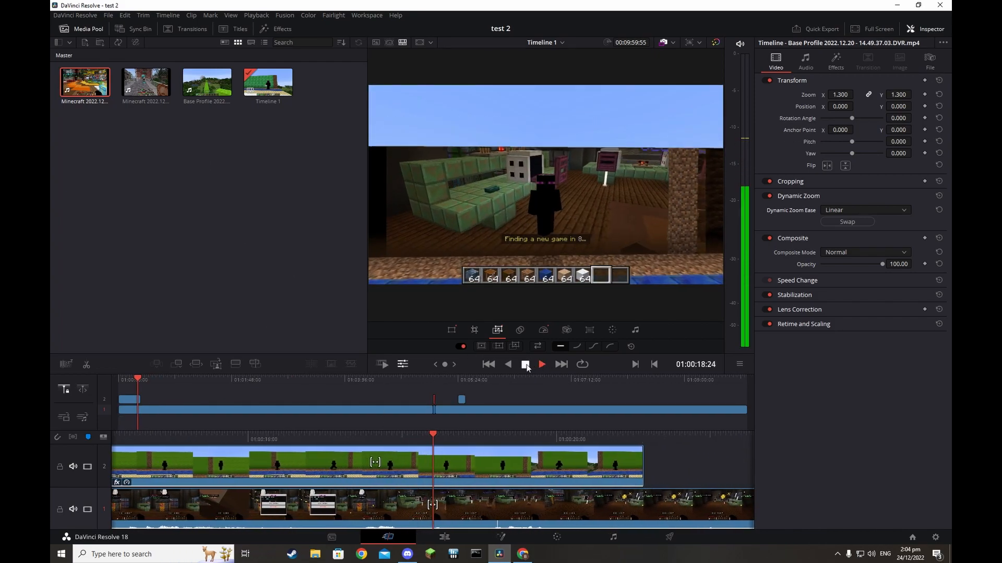
{"action": "left_click", "coordinate": [530, 365]}
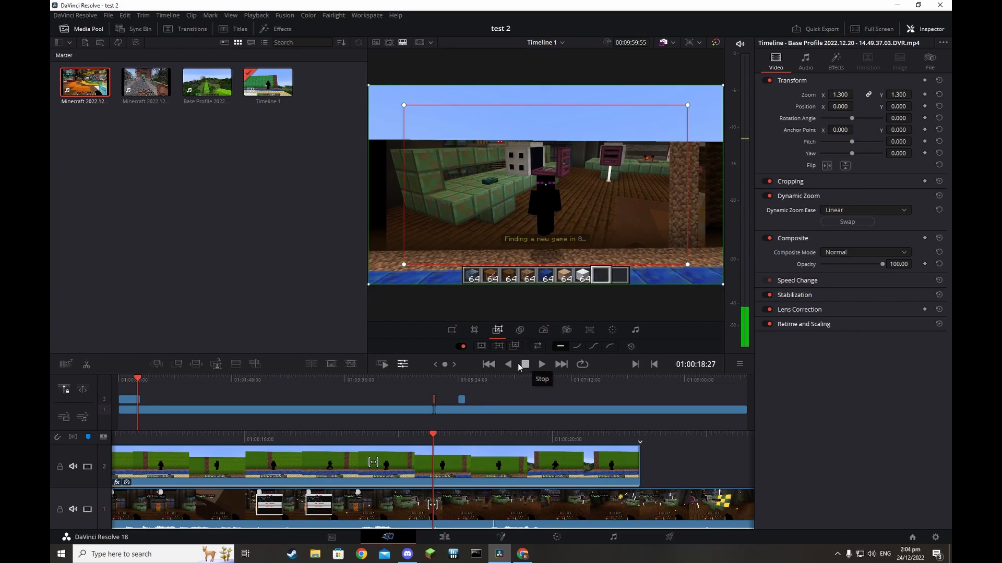
{"action": "left_click", "coordinate": [511, 363]}
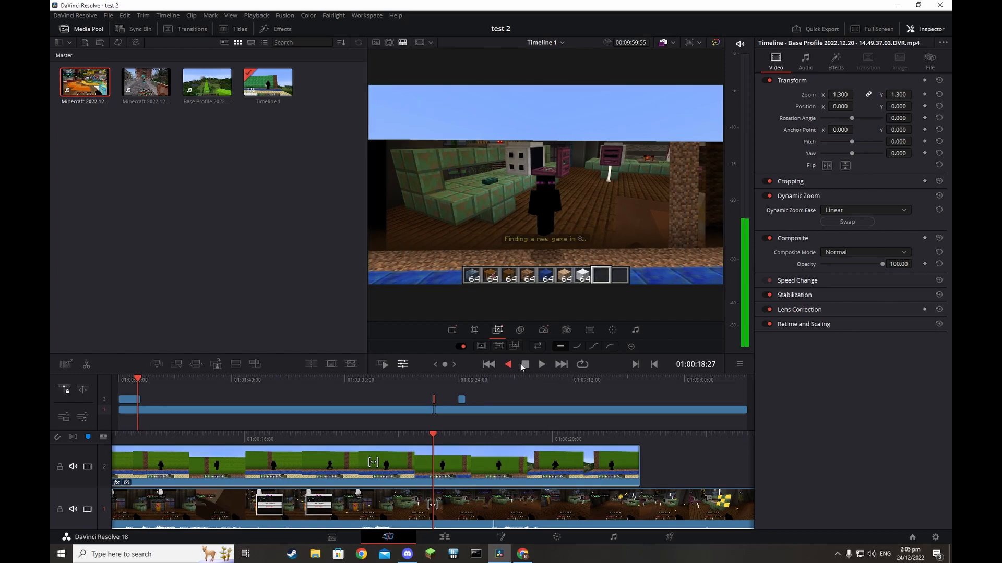
{"action": "left_click", "coordinate": [544, 364]}
{"action": "left_click", "coordinate": [527, 365]}
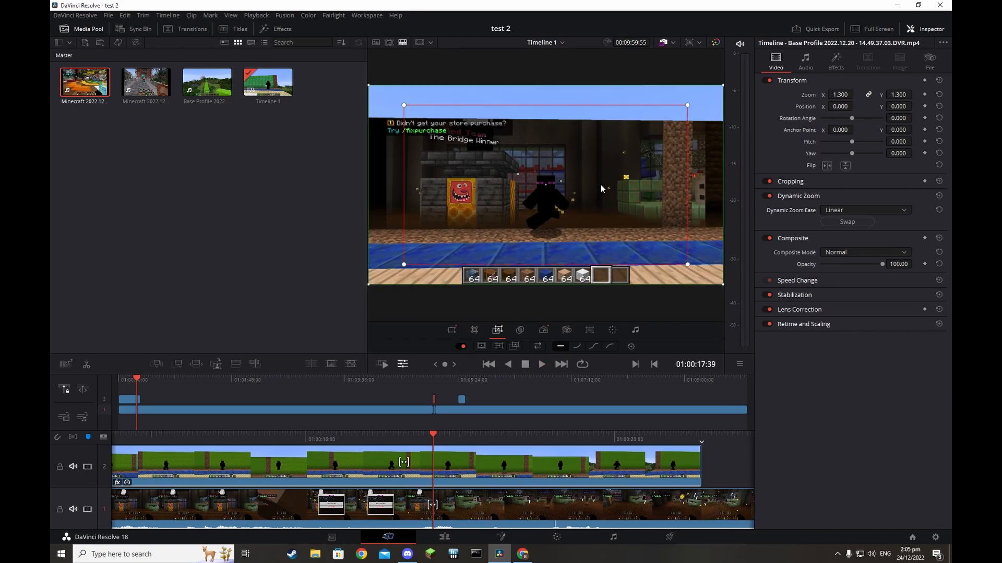
{"action": "left_click", "coordinate": [443, 543]}
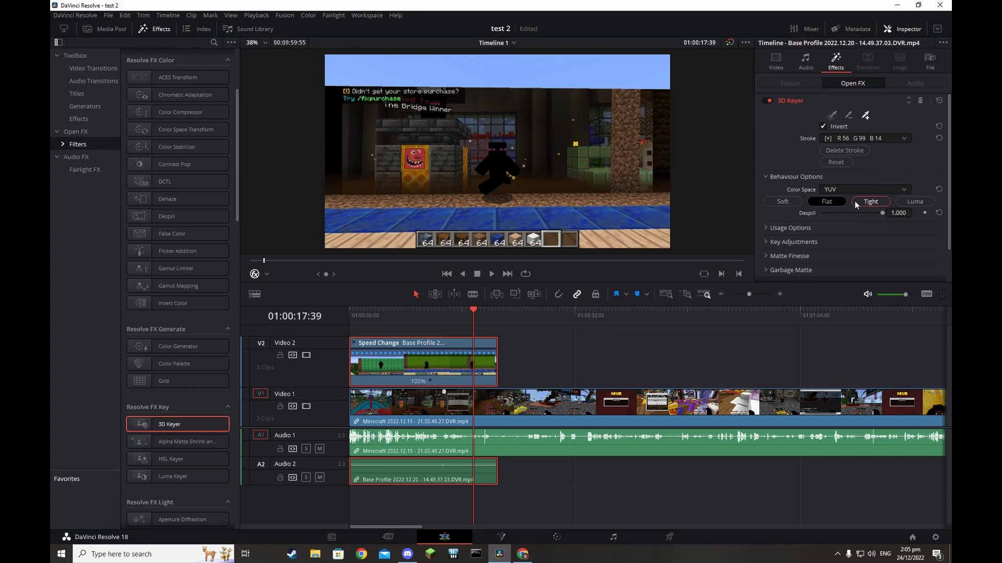
Set the 3D Keyer Despill to exactly 0.5, then switch to the Color page
{"action": "left_click_drag", "start_coordinate": [850, 210], "coordinate": [902, 254]}
{"action": "left_click_drag", "start_coordinate": [925, 222], "coordinate": [725, 220]}
{"action": "left_click_drag", "start_coordinate": [816, 217], "coordinate": [853, 214]}
{"action": "left_click", "coordinate": [907, 213]}
{"action": "type", "text": "0.5"}
{"action": "key", "text": "Return"}
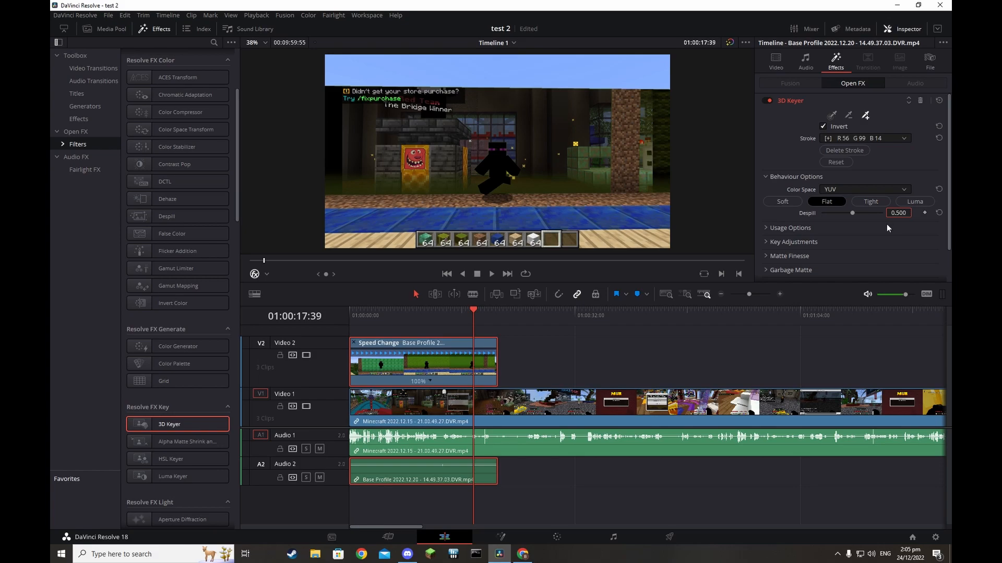
{"action": "scroll", "coordinate": [807, 238], "scroll_direction": "down", "scroll_amount": 2}
{"action": "scroll", "coordinate": [813, 242], "scroll_direction": "up", "scroll_amount": 2}
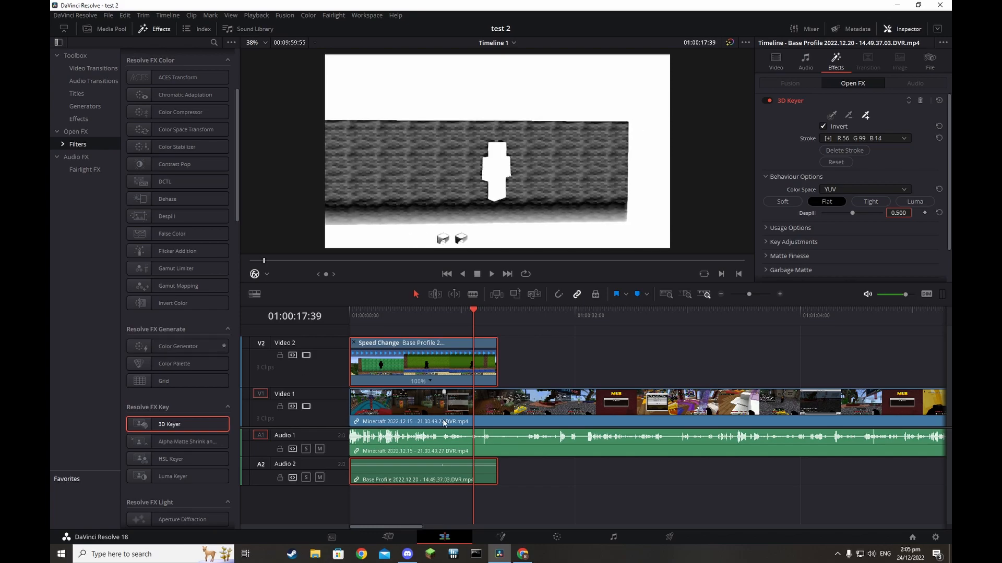
{"action": "left_click", "coordinate": [501, 537]}
{"action": "left_click", "coordinate": [556, 537]}
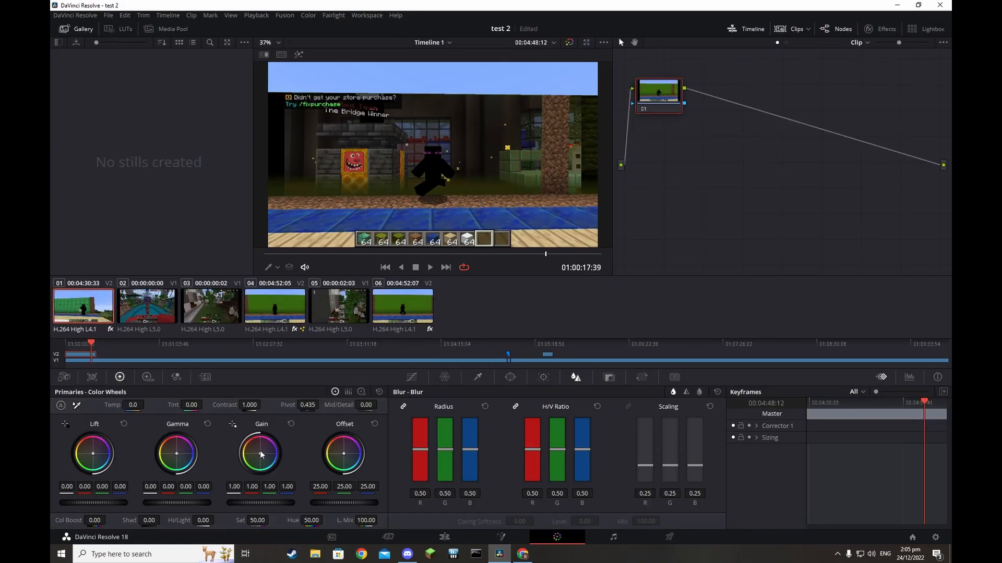
Nudge the colour wheels, then reset all three wheels back to neutral
{"action": "mouse_move", "coordinate": [334, 468]}
{"action": "left_mouse_down"}
{"action": "mouse_move", "coordinate": [344, 469]}
{"action": "mouse_move", "coordinate": [330, 471]}
{"action": "left_mouse_up"}
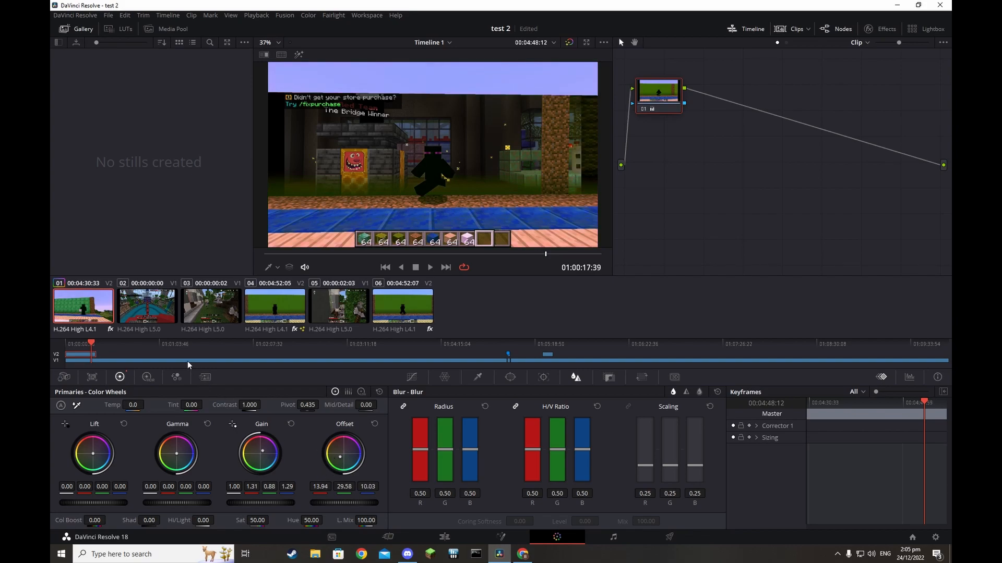
{"action": "left_click_drag", "start_coordinate": [193, 452], "coordinate": [188, 452]}
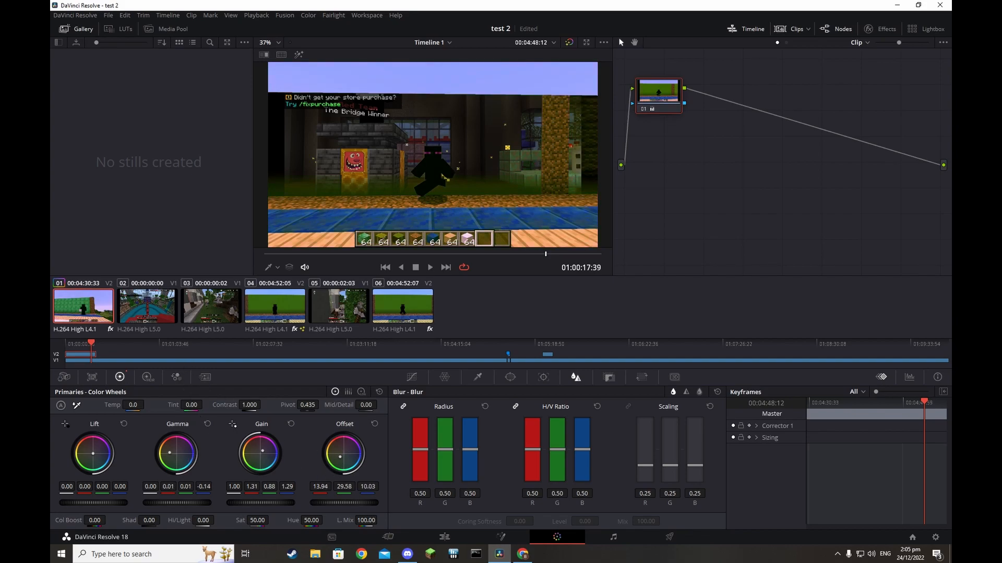
{"action": "left_click", "coordinate": [376, 425]}
{"action": "left_click", "coordinate": [291, 424]}
{"action": "left_click", "coordinate": [208, 423]}
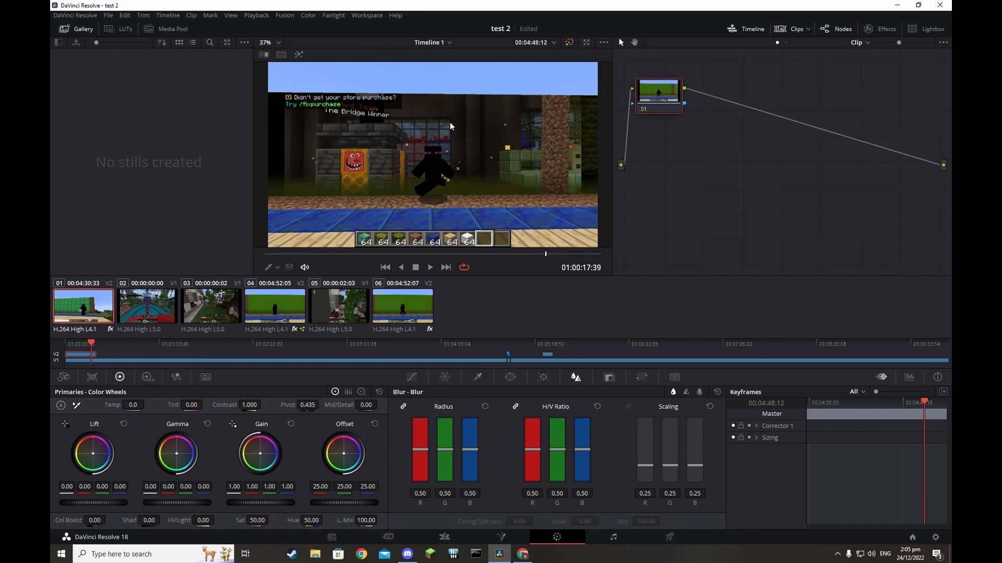
Add a rectangular Linear window and narrow it around the player figure at Pan 53.33, Tilt 49.56
{"action": "left_click", "coordinate": [605, 379]}
{"action": "left_click", "coordinate": [573, 378]}
{"action": "left_click", "coordinate": [540, 379]}
{"action": "left_click", "coordinate": [507, 379]}
{"action": "left_click", "coordinate": [476, 379]}
{"action": "left_click", "coordinate": [508, 379]}
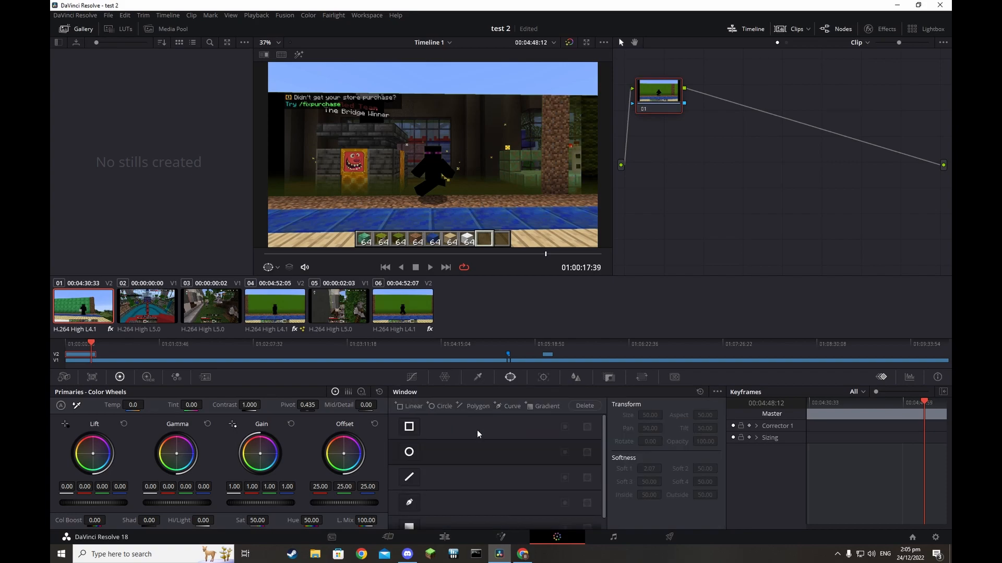
{"action": "left_click", "coordinate": [410, 504]}
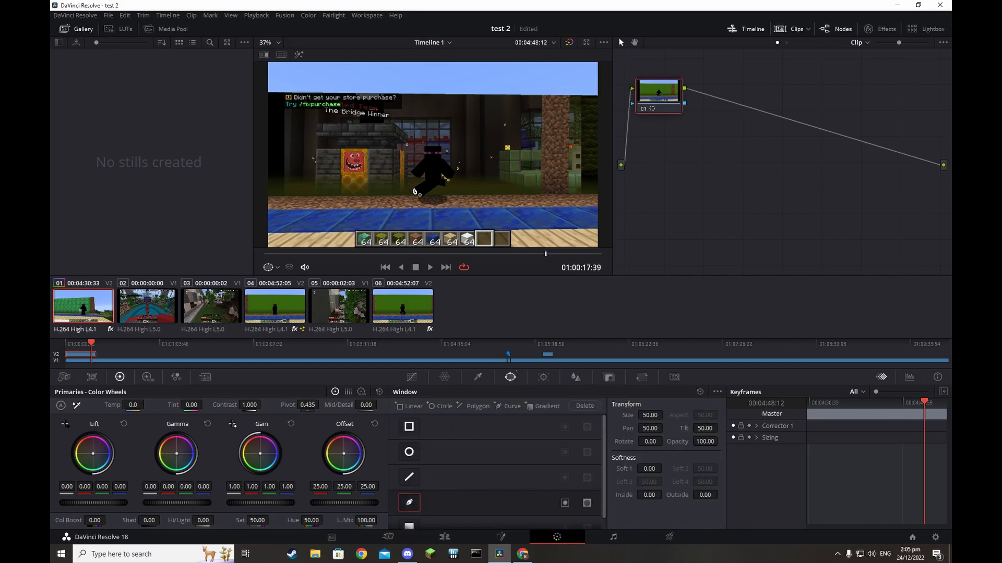
{"action": "left_click", "coordinate": [408, 427]}
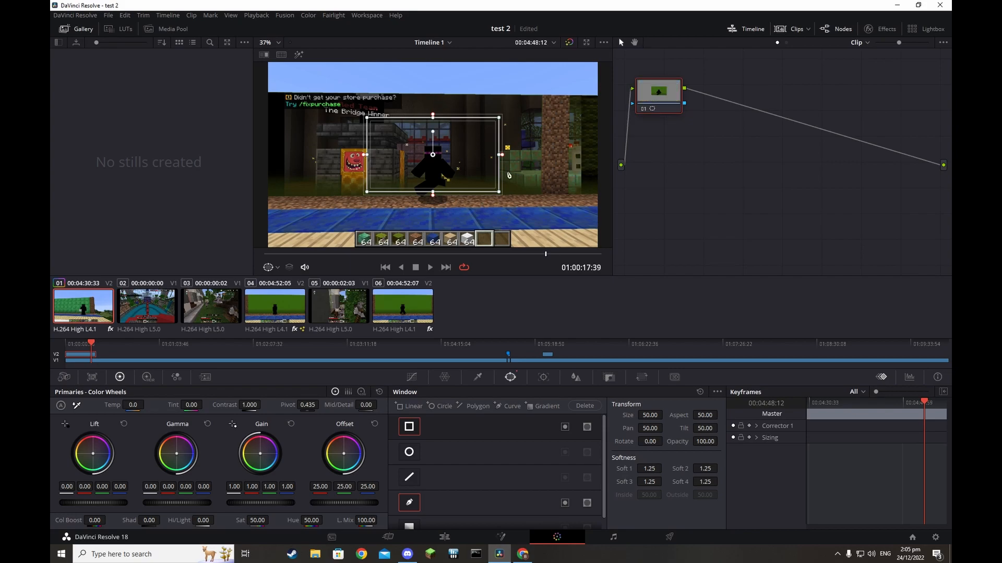
{"action": "left_click_drag", "start_coordinate": [500, 155], "coordinate": [433, 160]}
{"action": "left_click_drag", "start_coordinate": [434, 124], "coordinate": [455, 170]}
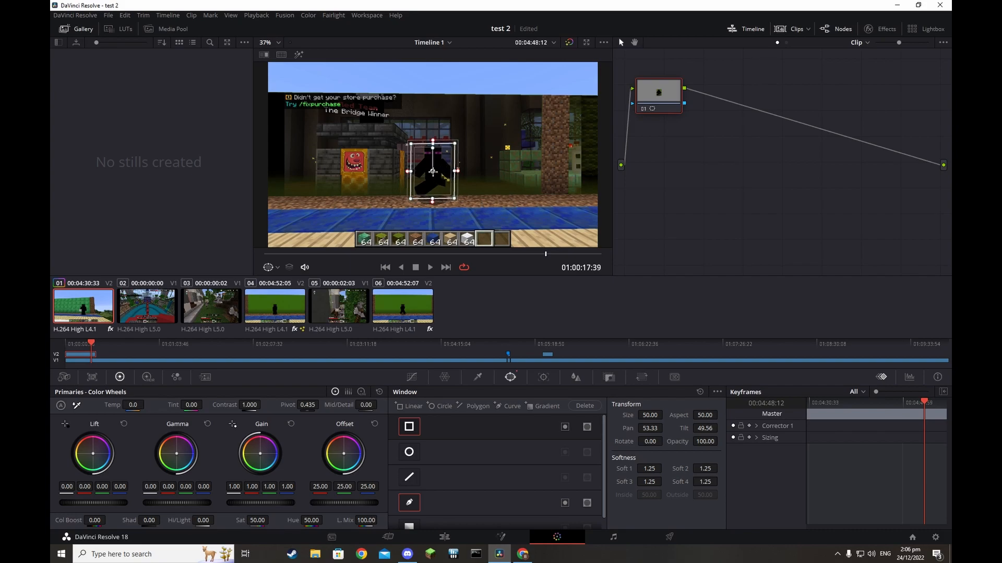
Blur the windowed figure with a Radius of 2.37 and preview the playback
{"action": "left_click", "coordinate": [576, 377]}
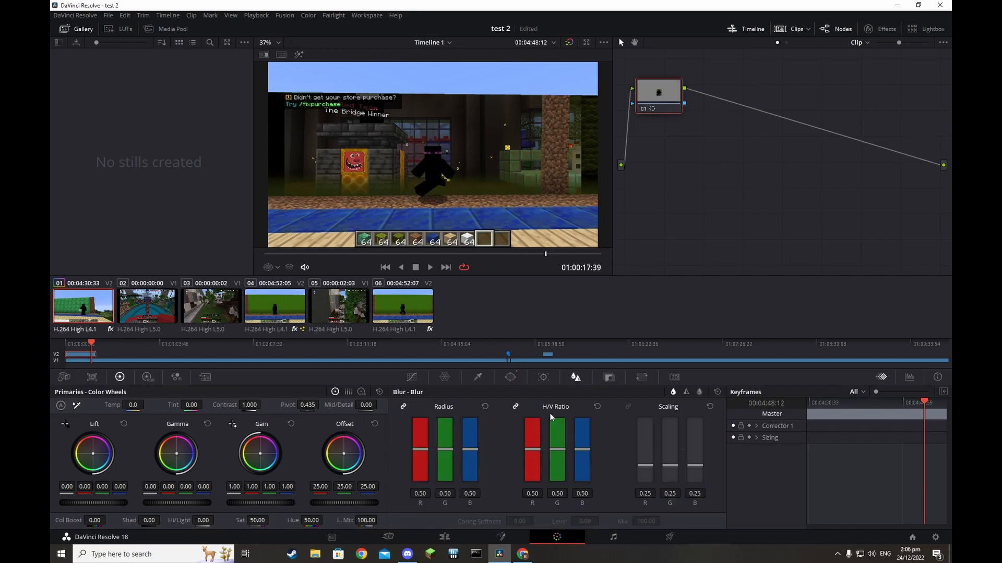
{"action": "left_click_drag", "start_coordinate": [452, 453], "coordinate": [453, 358]}
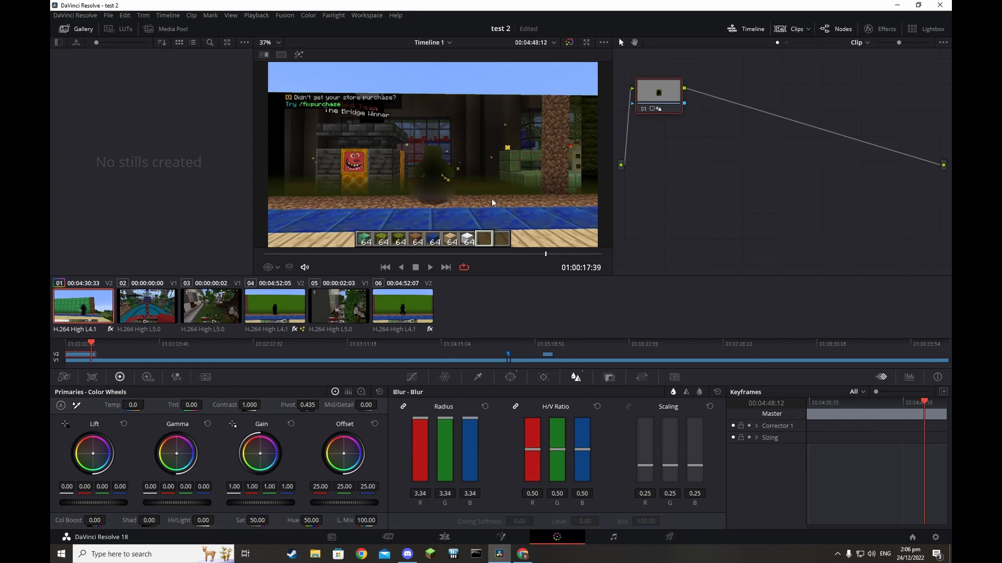
{"action": "left_click_drag", "start_coordinate": [440, 419], "coordinate": [441, 481]}
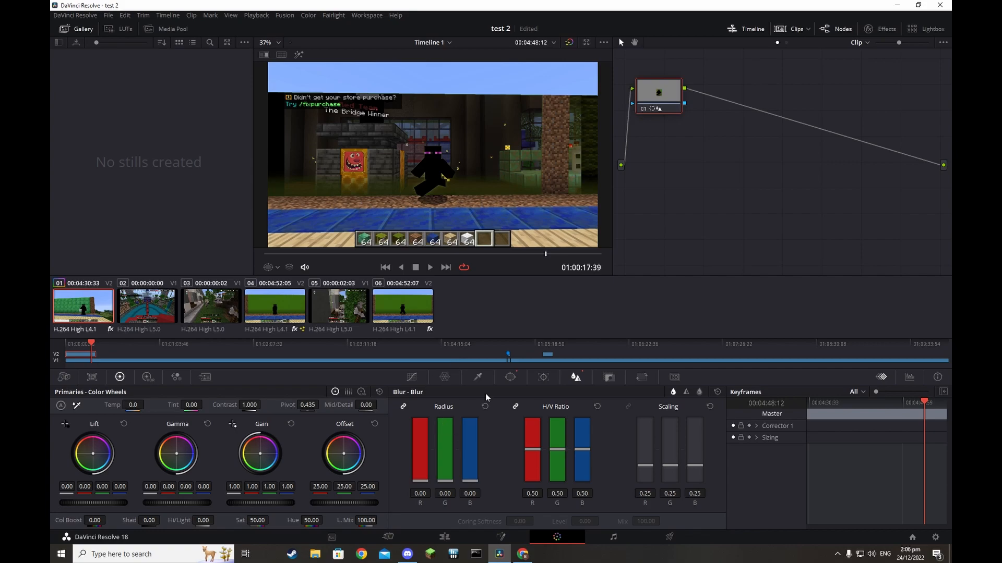
{"action": "left_click_drag", "start_coordinate": [444, 450], "coordinate": [466, 269]}
{"action": "key", "text": "space"}
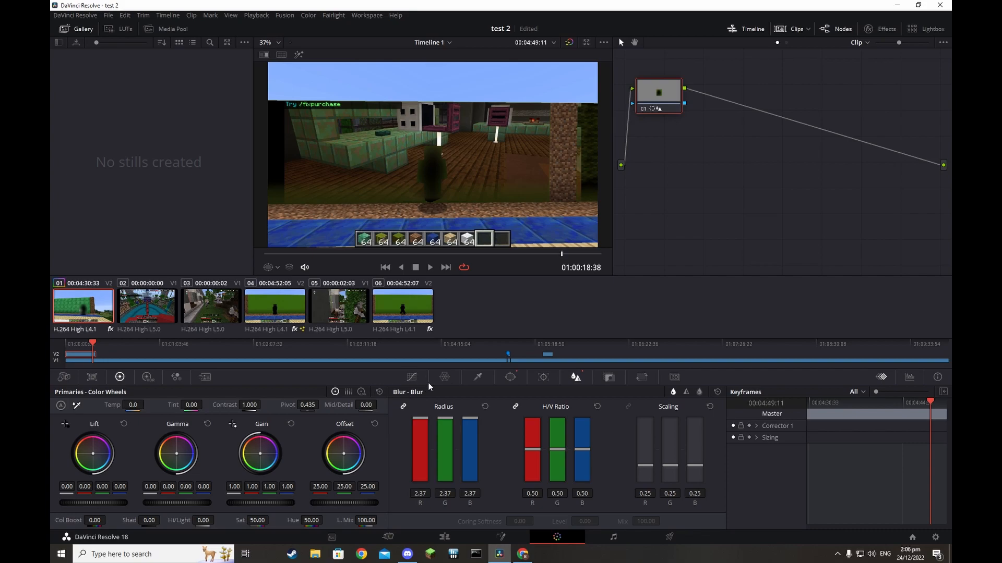
Move the blur window up and left onto the wall, to Pan 49.01, Tilt 53.61
{"action": "left_click", "coordinate": [478, 378]}
{"action": "left_click", "coordinate": [510, 378]}
{"action": "left_click_drag", "start_coordinate": [432, 171], "coordinate": [382, 132]}
Play the clip and set the viewer overlay to Power Window
{"action": "key", "text": "space"}
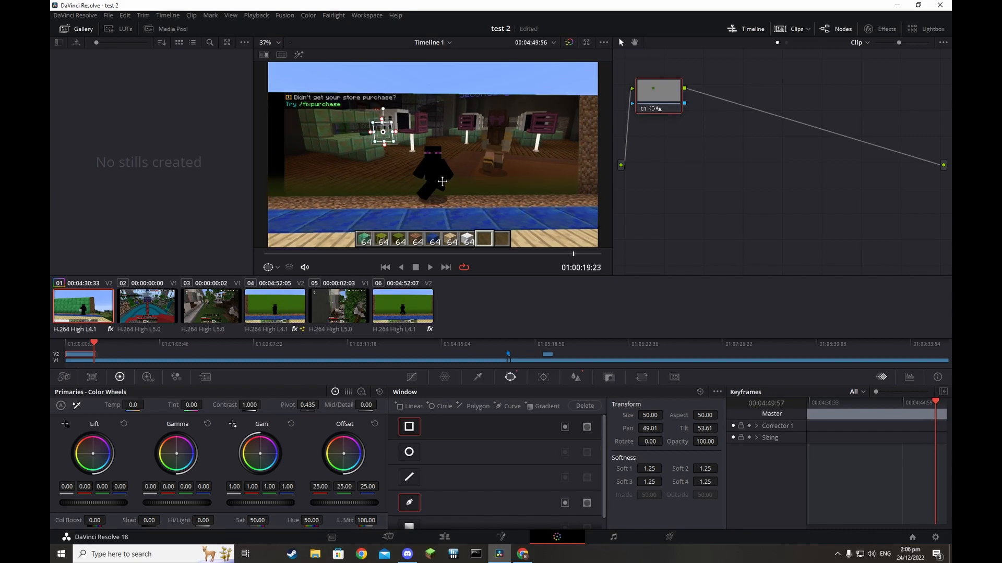
{"action": "key", "text": "space"}
{"action": "left_click", "coordinate": [477, 377]}
{"action": "left_click", "coordinate": [543, 377]}
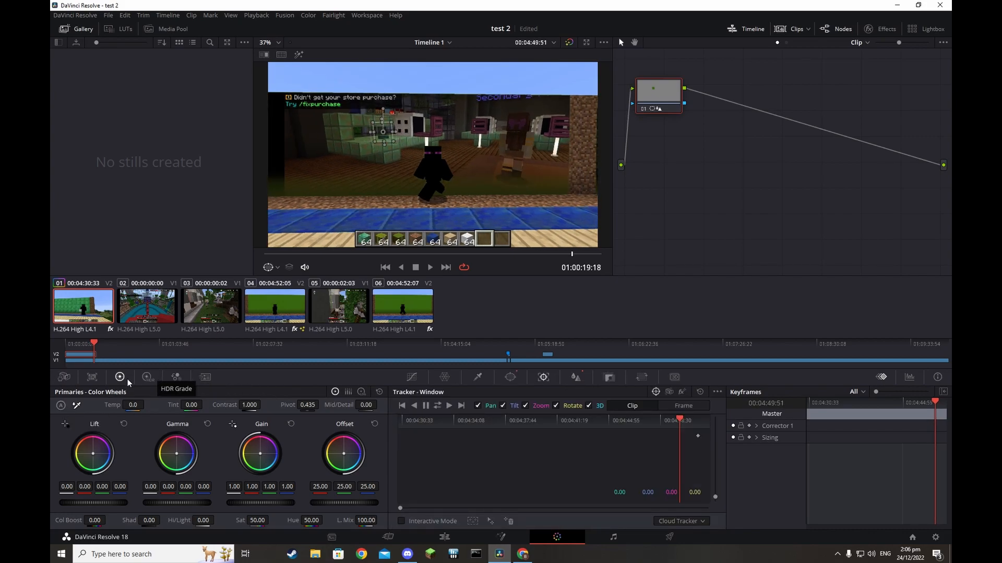
{"action": "left_click", "coordinate": [269, 267]}
{"action": "left_click", "coordinate": [304, 345]}
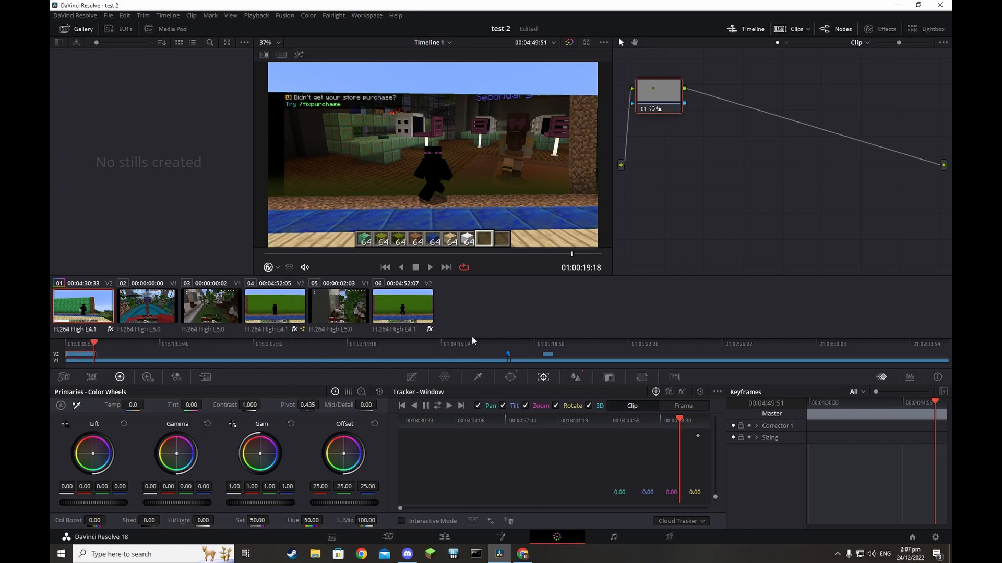
{"action": "left_click", "coordinate": [269, 268]}
{"action": "left_click", "coordinate": [305, 308]}
Try other viewer overlay modes such as Qualifier, finally turning the overlay off
{"action": "key", "text": "space"}
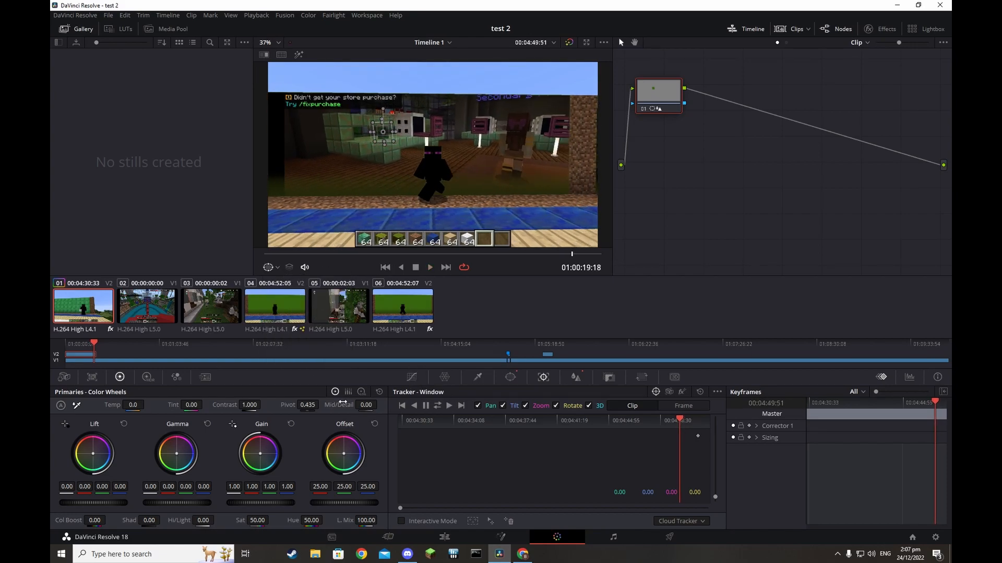
{"action": "left_click", "coordinate": [269, 268]}
{"action": "left_click", "coordinate": [303, 298]}
{"action": "left_click", "coordinate": [277, 267]}
{"action": "left_click", "coordinate": [302, 320]}
{"action": "left_click", "coordinate": [448, 405]}
{"action": "left_click", "coordinate": [274, 268]}
{"action": "left_click", "coordinate": [307, 357]}
{"action": "left_click", "coordinate": [438, 406]}
{"action": "left_click", "coordinate": [277, 267]}
{"action": "left_click", "coordinate": [291, 283]}
{"action": "left_click", "coordinate": [449, 406]}
Stretch the window into a tall rectangle on the right-hand player at Pan 63.32, Tilt 52.85
{"action": "left_click", "coordinate": [477, 377]}
{"action": "left_click", "coordinate": [510, 377]}
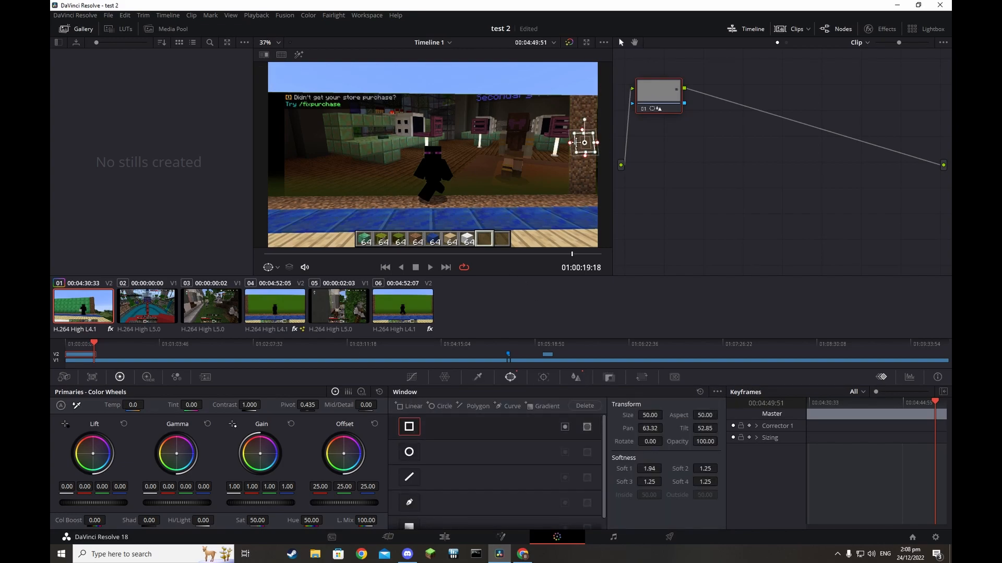
{"action": "left_click_drag", "start_coordinate": [582, 133], "coordinate": [584, 111]}
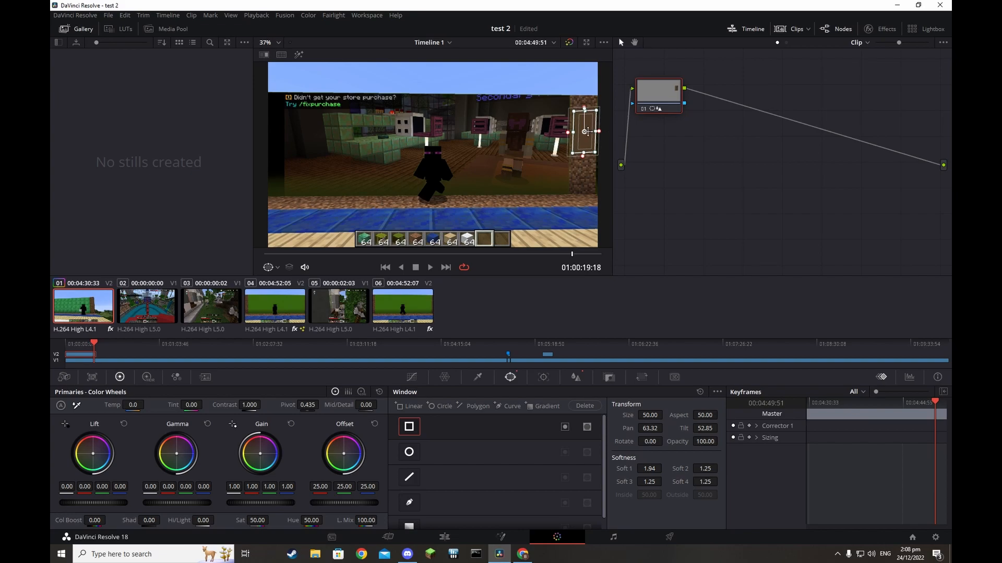
{"action": "left_click", "coordinate": [544, 378]}
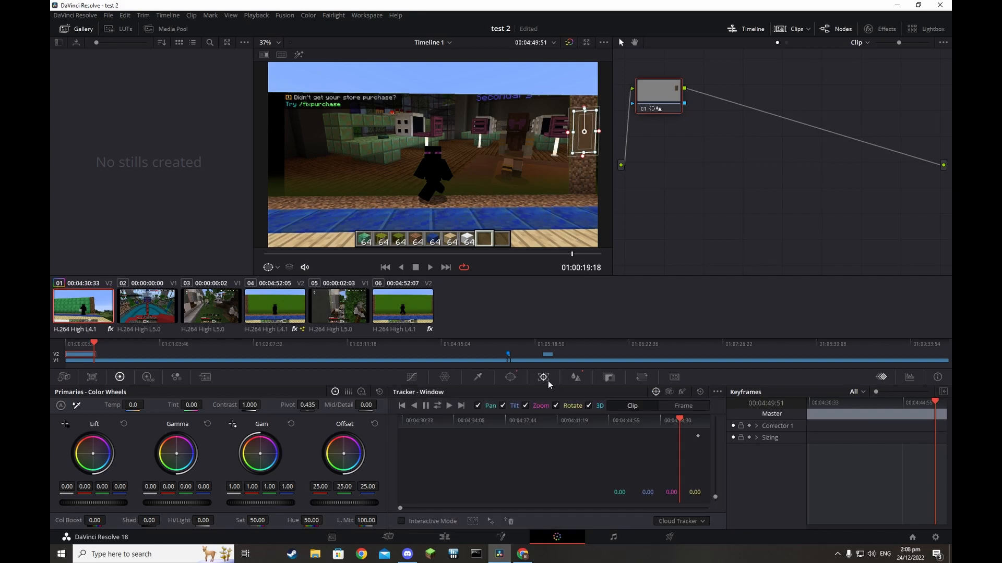
Track the window forward and backward through the clip, then stop tracking
{"action": "left_click", "coordinate": [449, 407]}
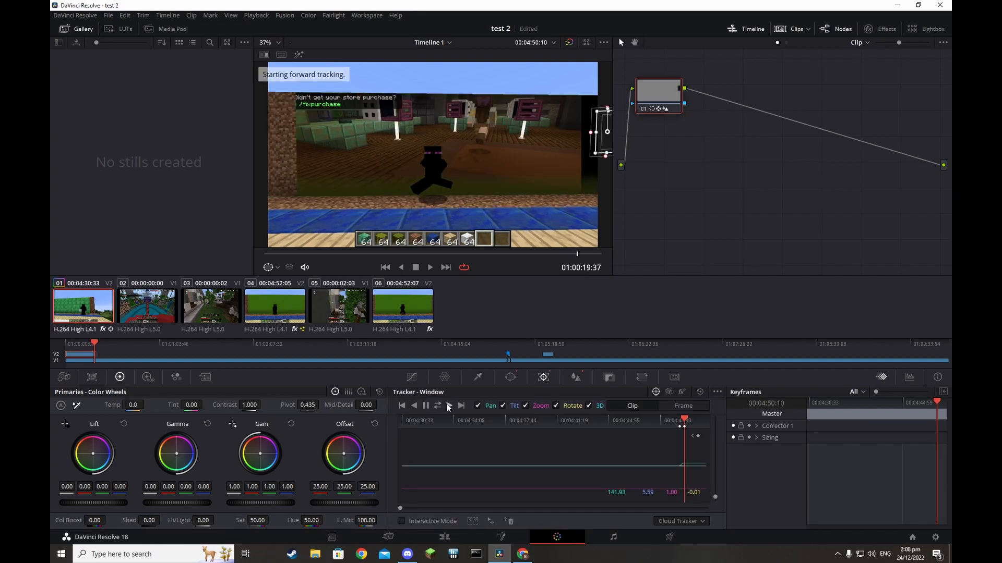
{"action": "left_click", "coordinate": [416, 407]}
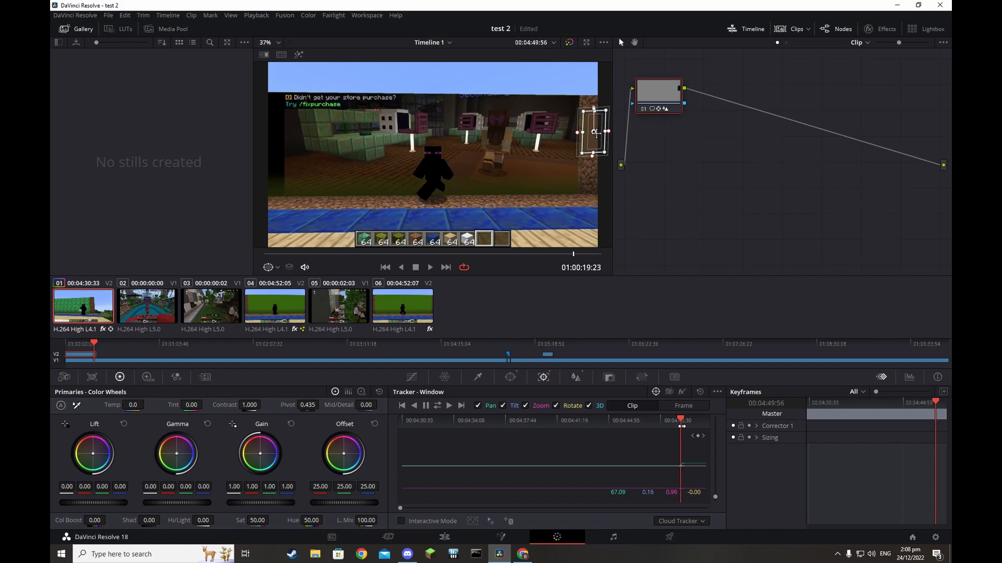
{"action": "left_click", "coordinate": [414, 406]}
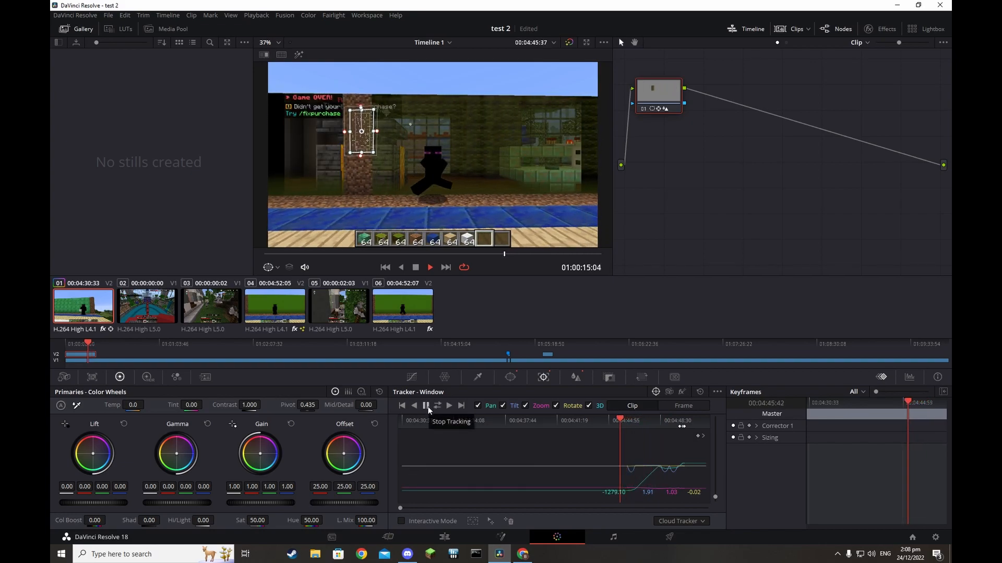
{"action": "left_click", "coordinate": [427, 407]}
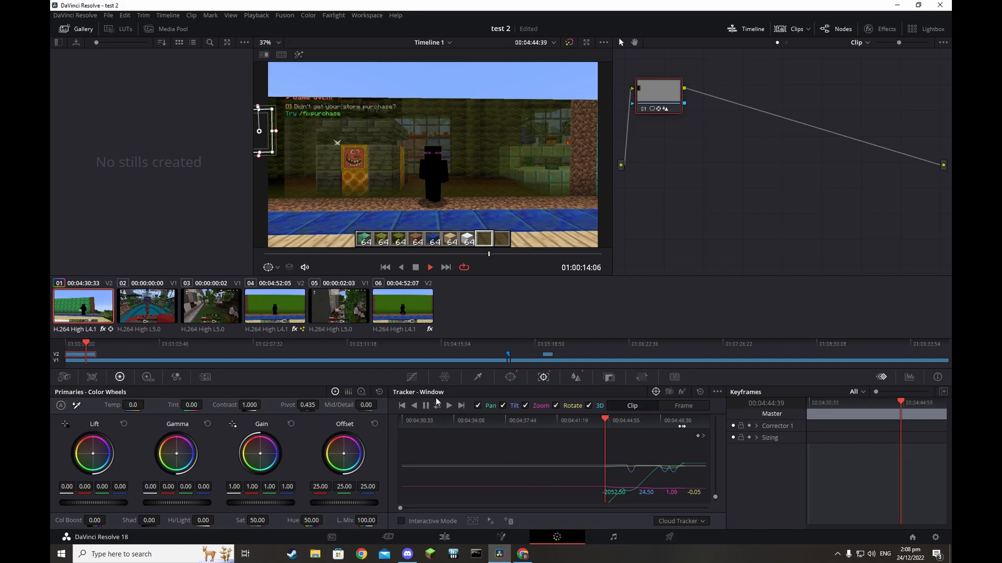
Play the shot back to review the track, then lower the window blur radius slightly
{"action": "left_click", "coordinate": [401, 269]}
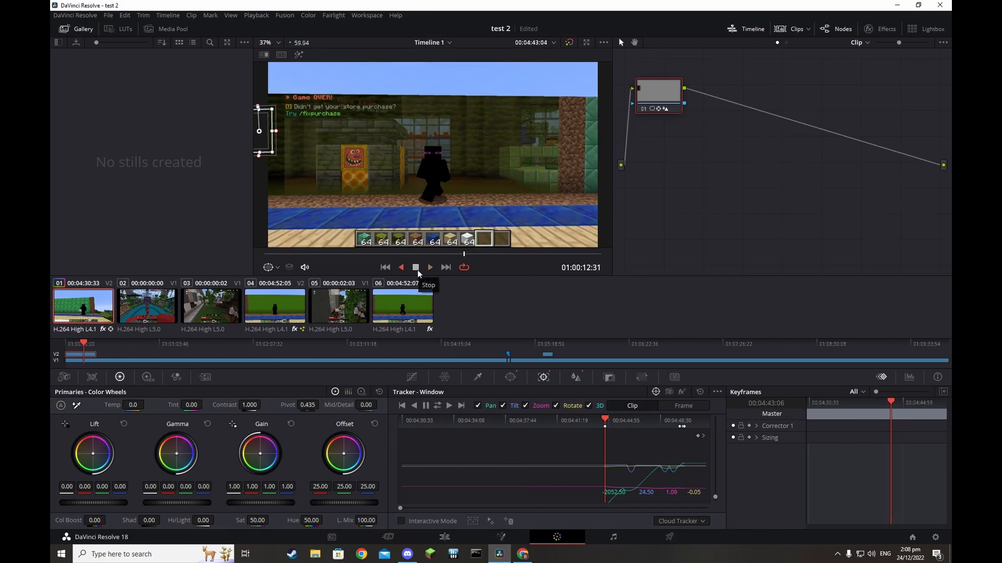
{"action": "left_click", "coordinate": [427, 268]}
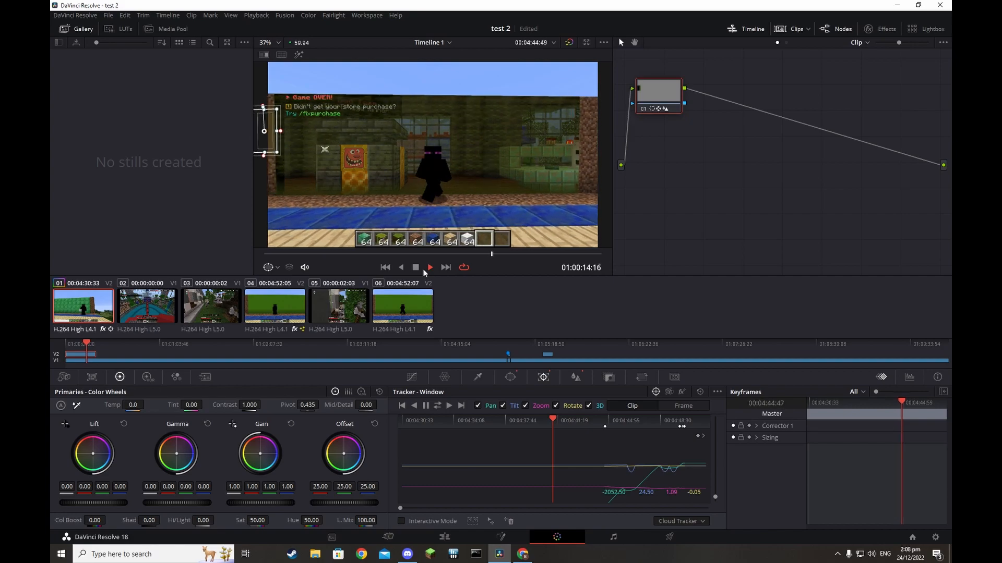
{"action": "left_click", "coordinate": [423, 270]}
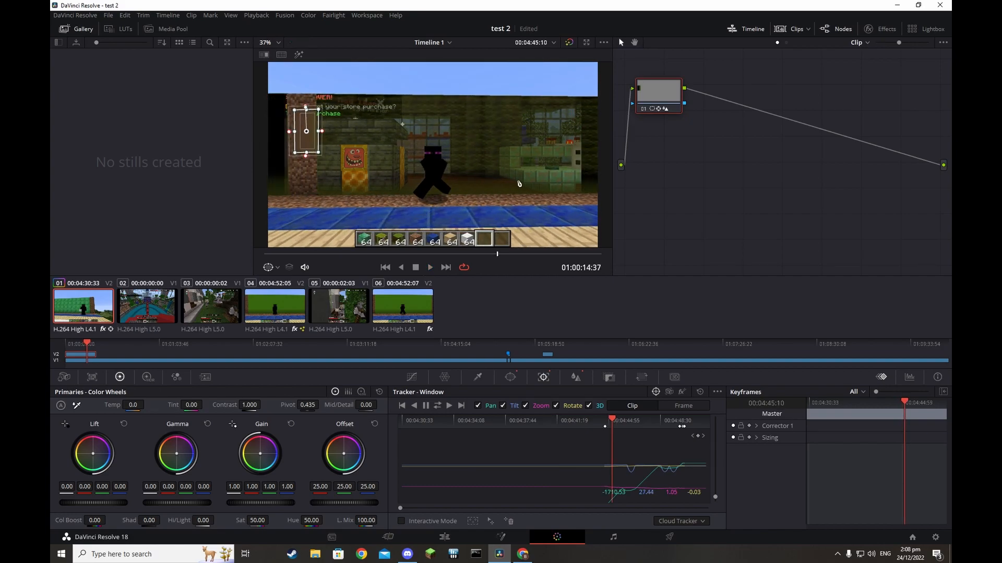
{"action": "left_click", "coordinate": [576, 377]}
{"action": "left_click_drag", "start_coordinate": [443, 425], "coordinate": [444, 433]}
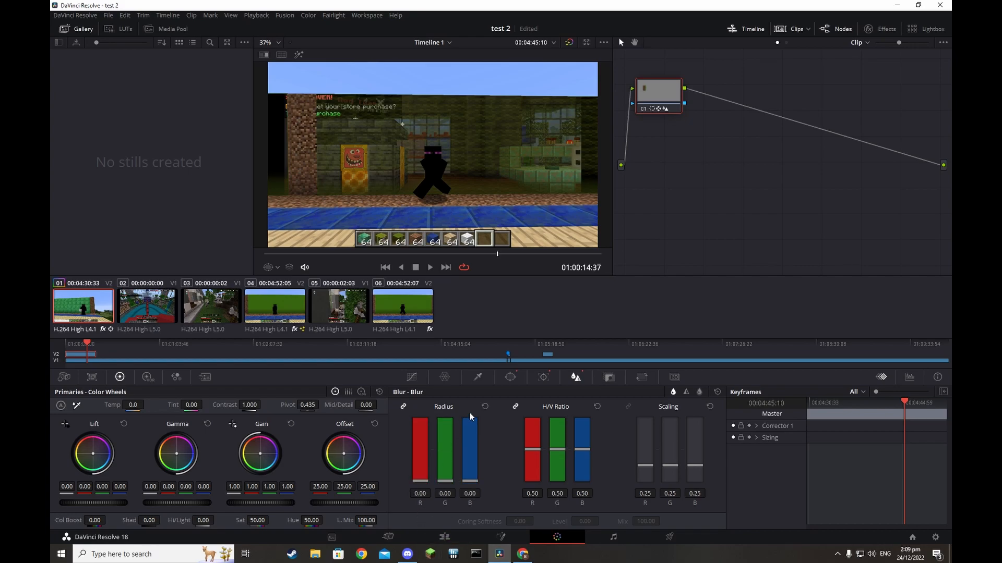
Reset the blur radius, then try and reset a red Gain push and a raised custom curve
{"action": "left_click", "coordinate": [485, 406]}
{"action": "left_click_drag", "start_coordinate": [265, 457], "coordinate": [255, 437]}
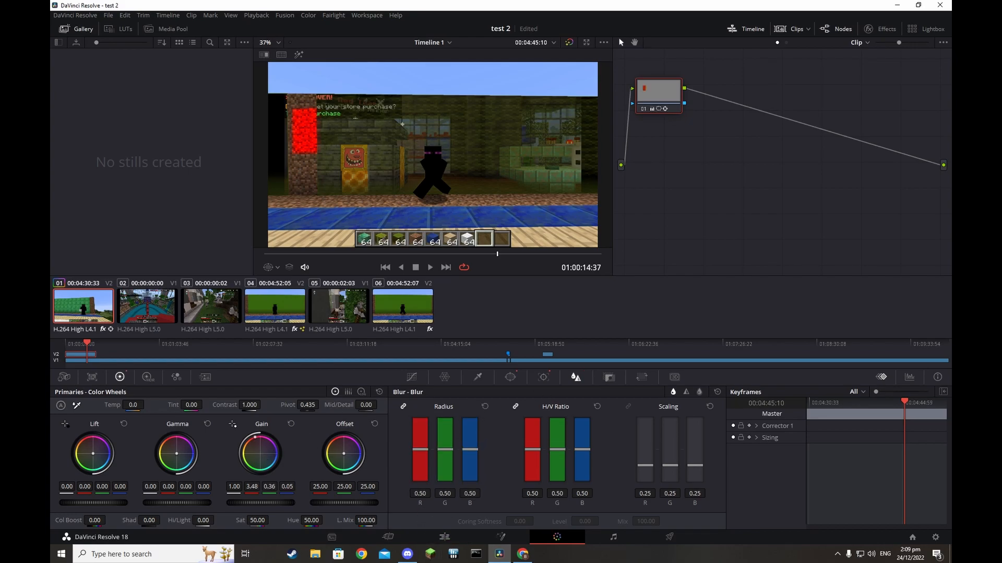
{"action": "left_click", "coordinate": [291, 424]}
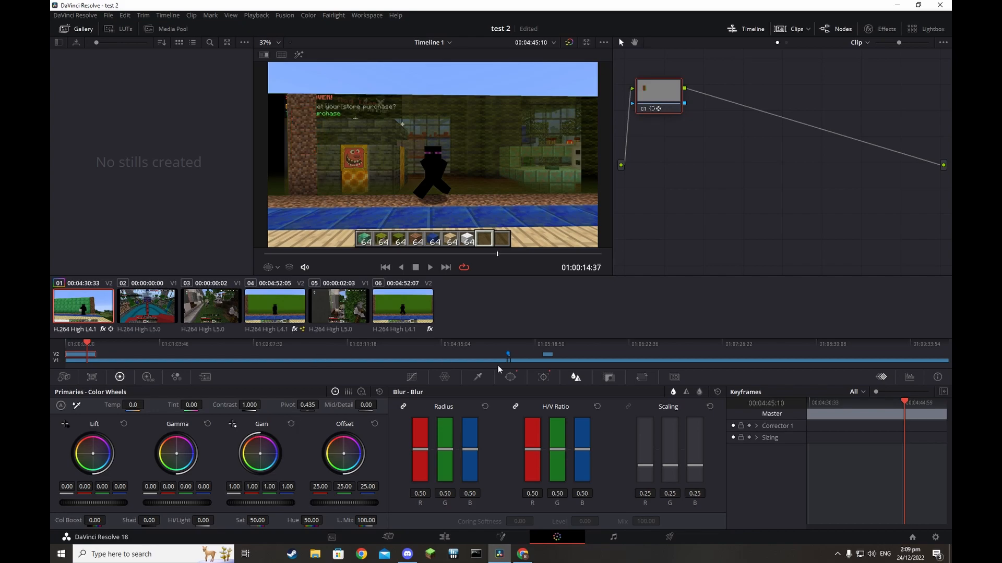
{"action": "left_click", "coordinate": [444, 377]}
{"action": "left_click", "coordinate": [412, 377]}
{"action": "left_click_drag", "start_coordinate": [528, 449], "coordinate": [414, 155]}
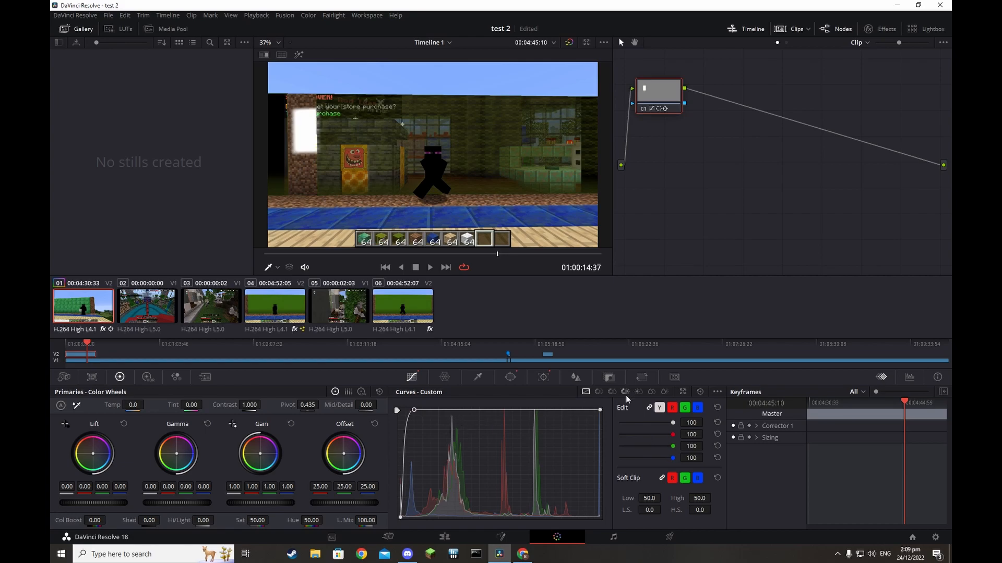
{"action": "left_click", "coordinate": [699, 391]}
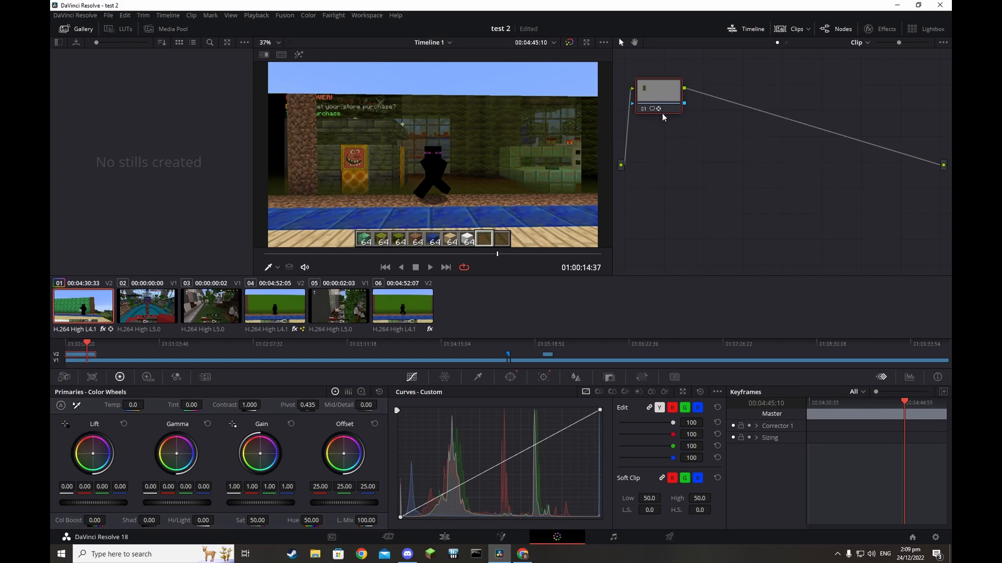
Add serial node 02 after node 01 in the Node Editor
{"action": "right_click", "coordinate": [763, 85]}
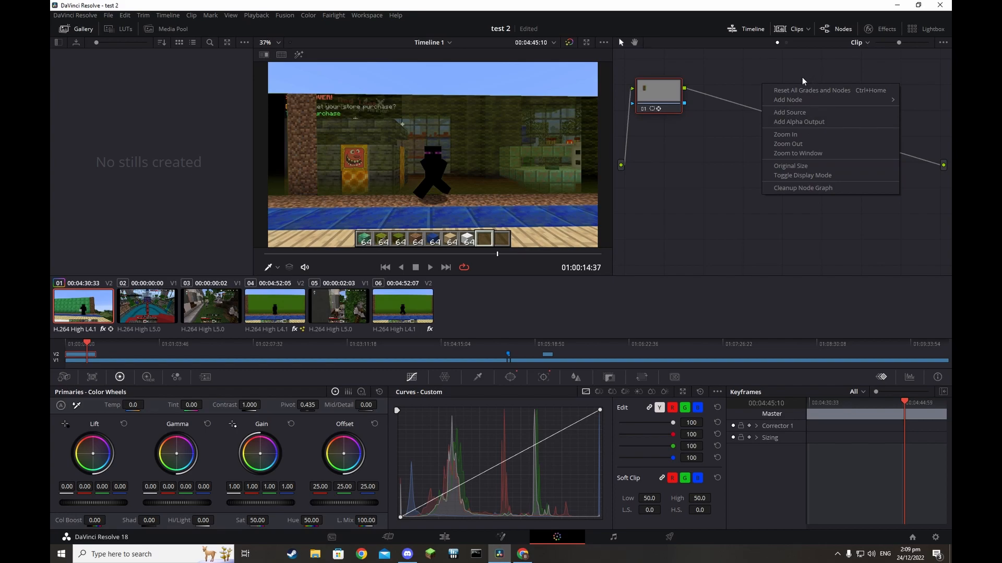
{"action": "right_click", "coordinate": [653, 94]}
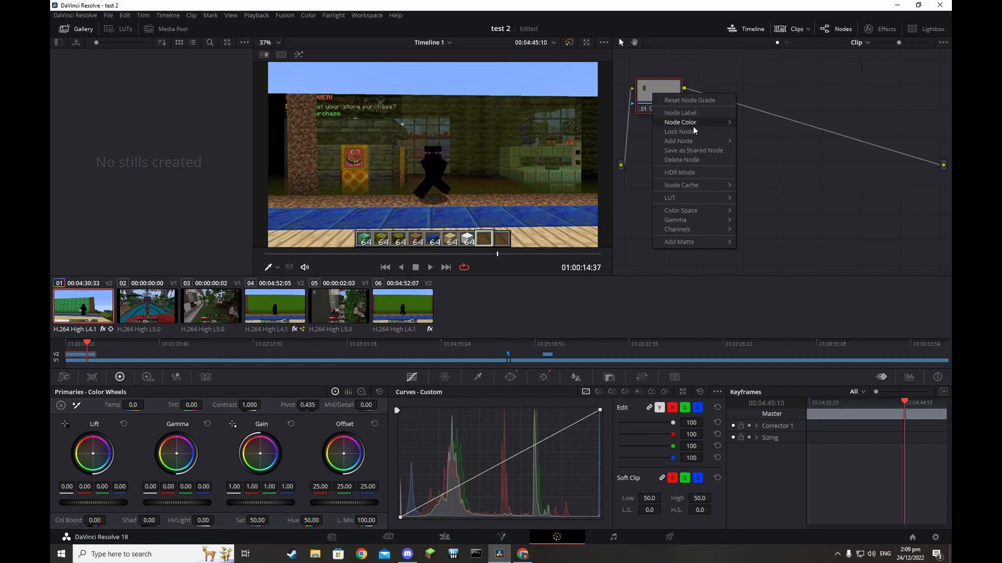
{"action": "mouse_move", "coordinate": [697, 142]}
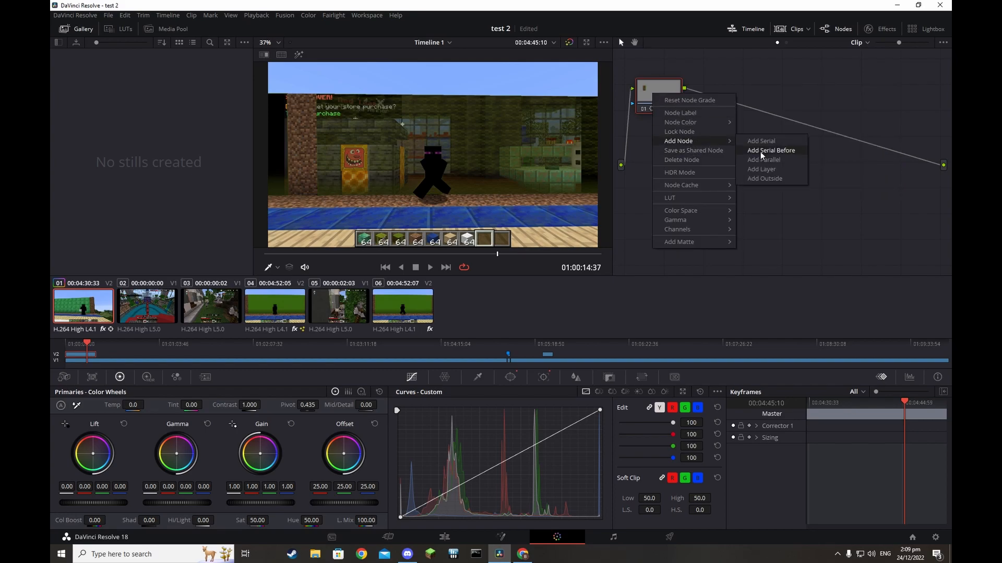
{"action": "left_click", "coordinate": [771, 144]}
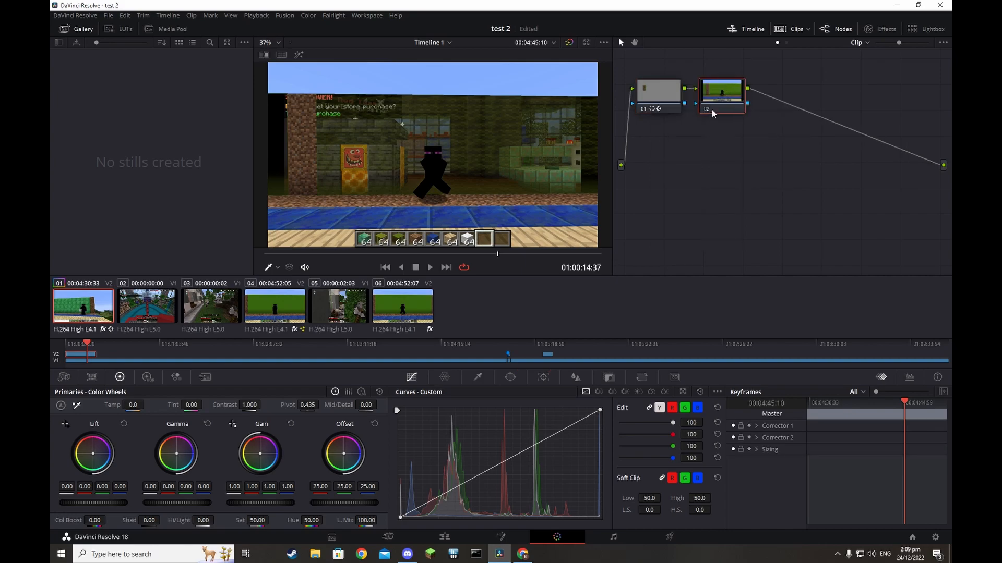
Inspect the Window and Tracker palettes, selecting node 01 and then node 02
{"action": "left_click", "coordinate": [511, 377]}
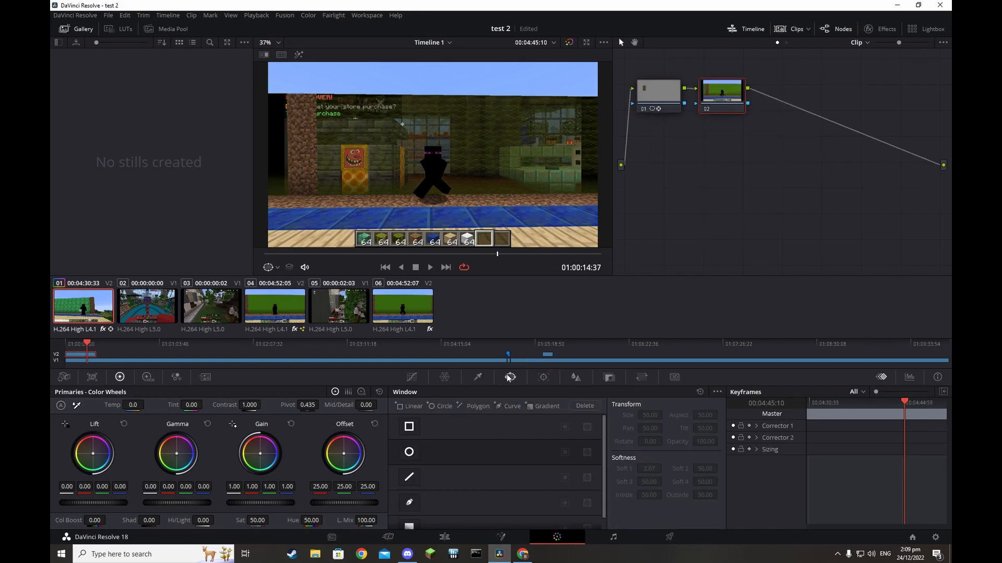
{"action": "left_click", "coordinate": [543, 380]}
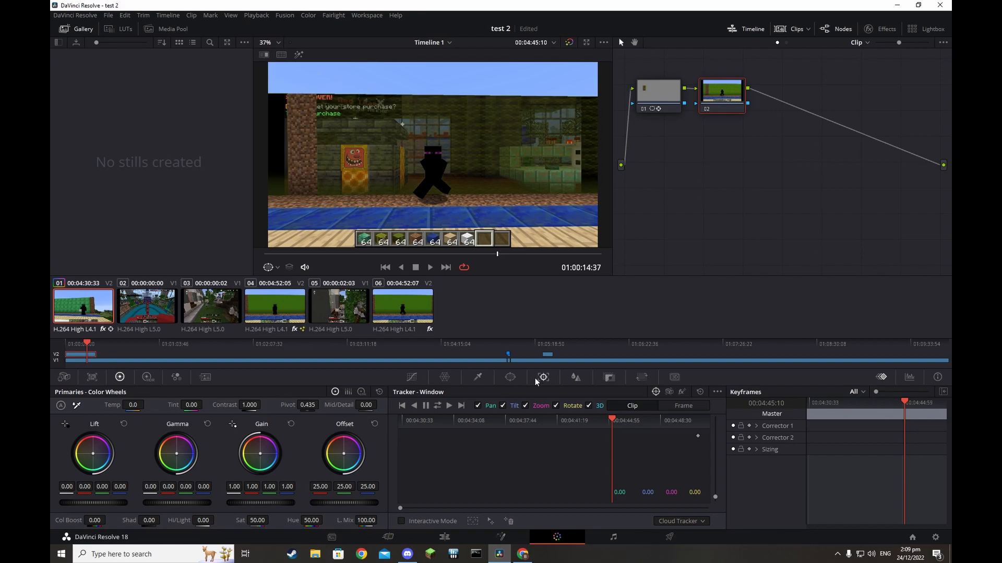
{"action": "left_click", "coordinate": [651, 97]}
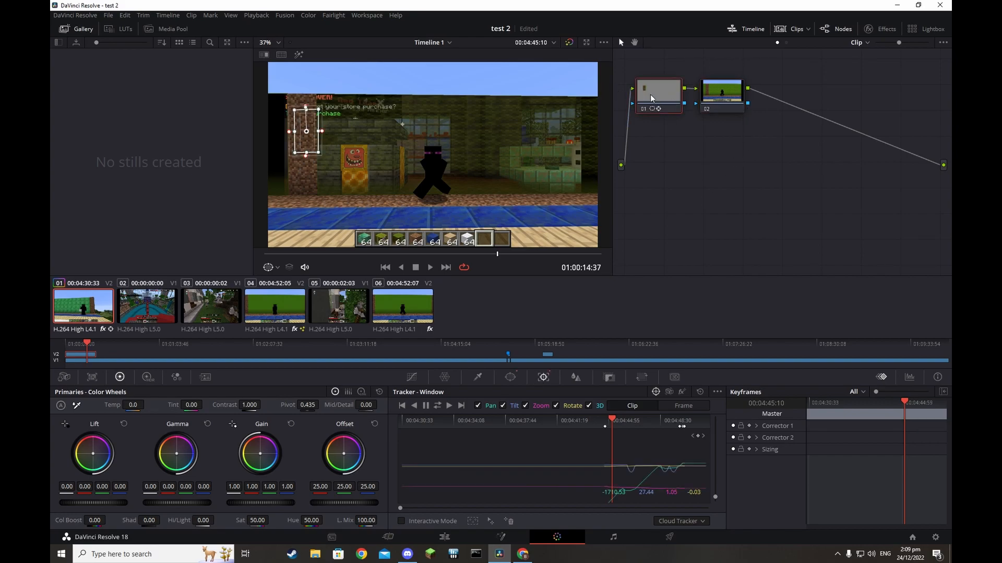
{"action": "left_click", "coordinate": [716, 112]}
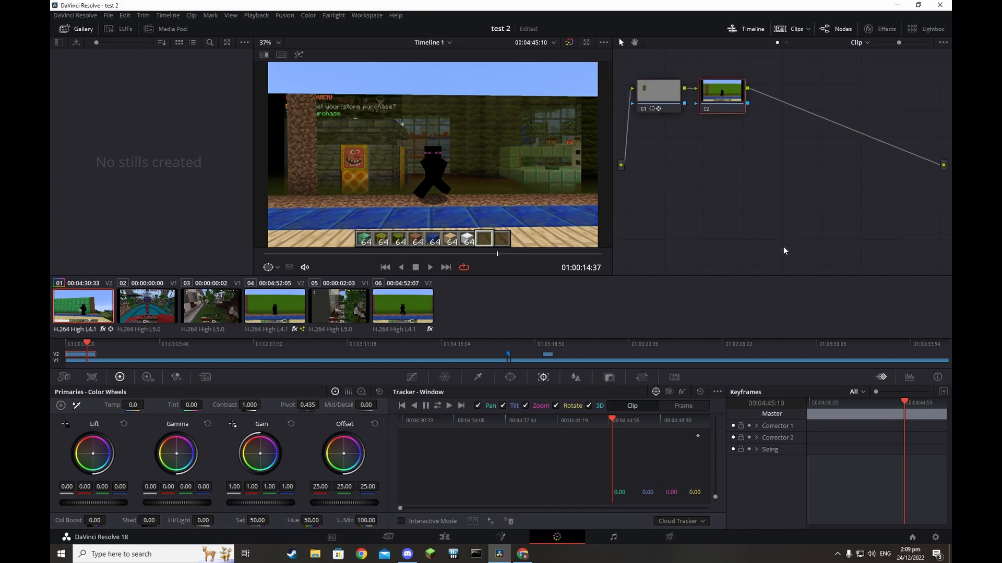
Try and undo a Color Warper change, then browse the Qualifier, Window and Tracker palettes
{"action": "left_click", "coordinate": [445, 378]}
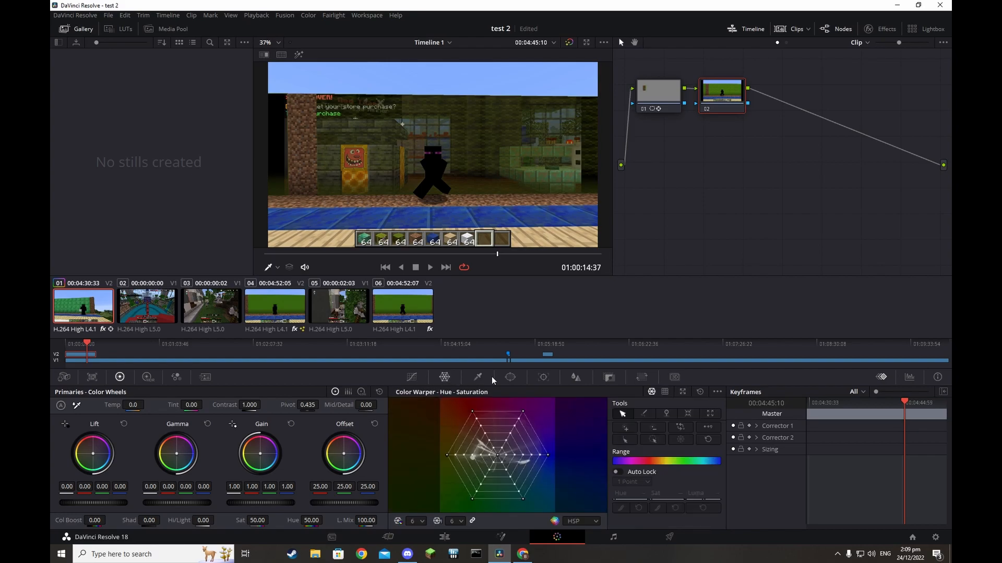
{"action": "mouse_move", "coordinate": [471, 417]}
{"action": "left_mouse_down"}
{"action": "mouse_move", "coordinate": [439, 404]}
{"action": "mouse_move", "coordinate": [470, 420]}
{"action": "left_mouse_up"}
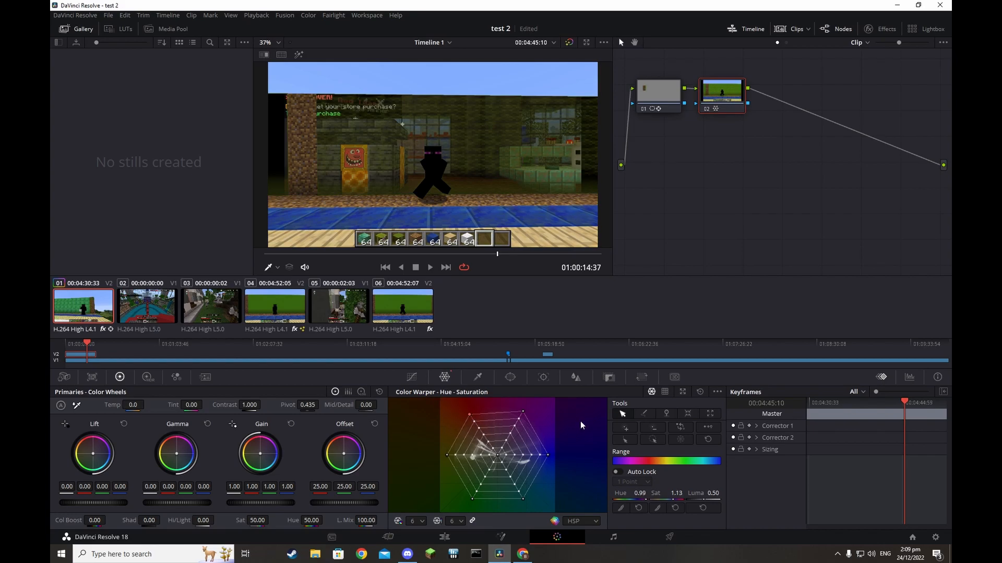
{"action": "left_click", "coordinate": [699, 392]}
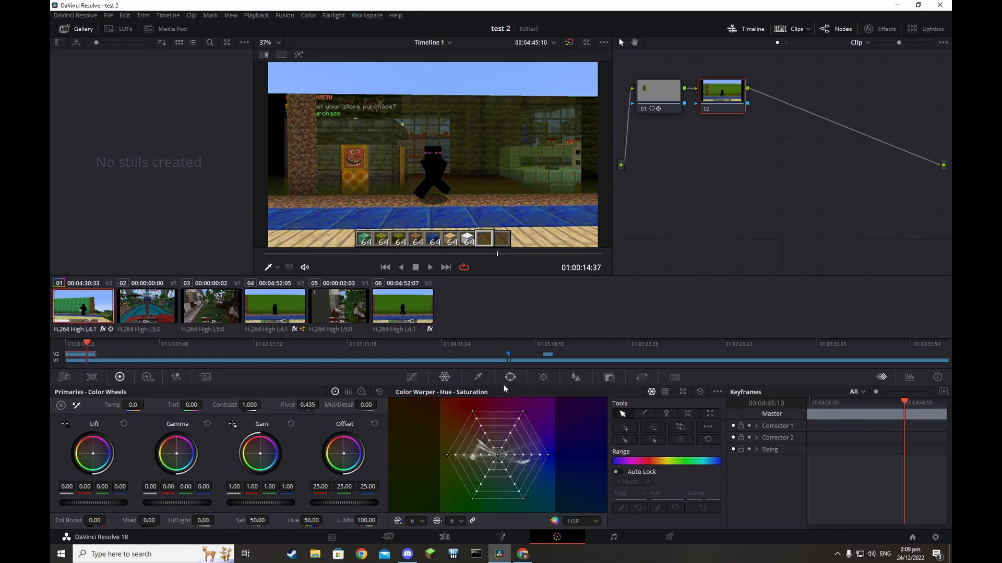
{"action": "left_click", "coordinate": [483, 385]}
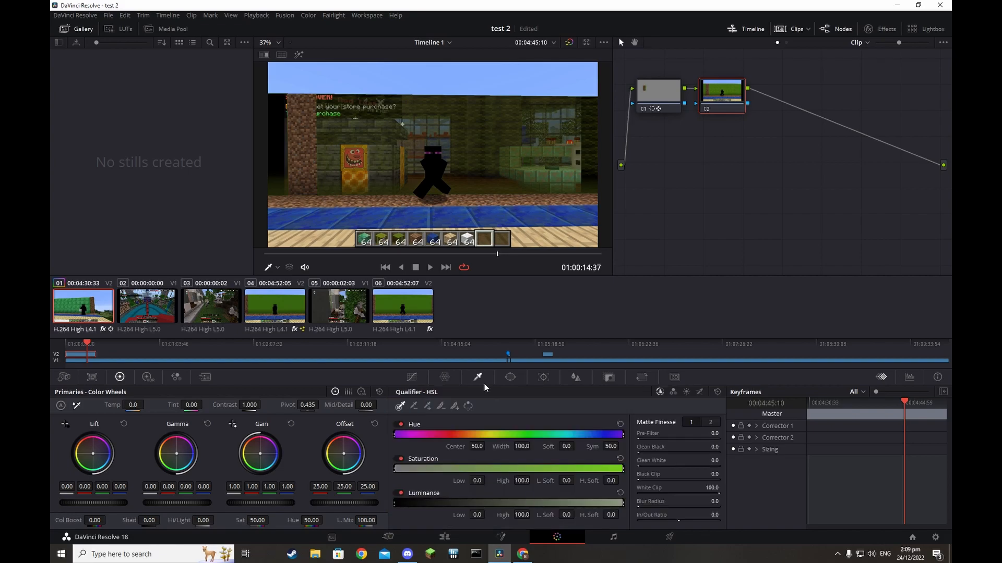
{"action": "left_click", "coordinate": [510, 378]}
{"action": "left_click", "coordinate": [545, 382]}
{"action": "left_click", "coordinate": [512, 379]}
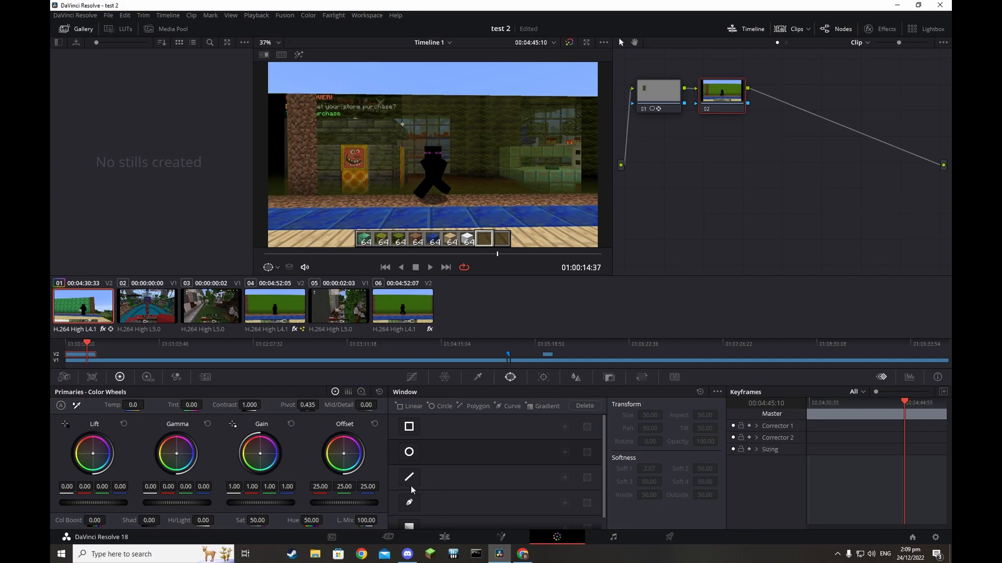
Draw a four-point curve window on node 02, then switch it off again
{"action": "left_click", "coordinate": [410, 504]}
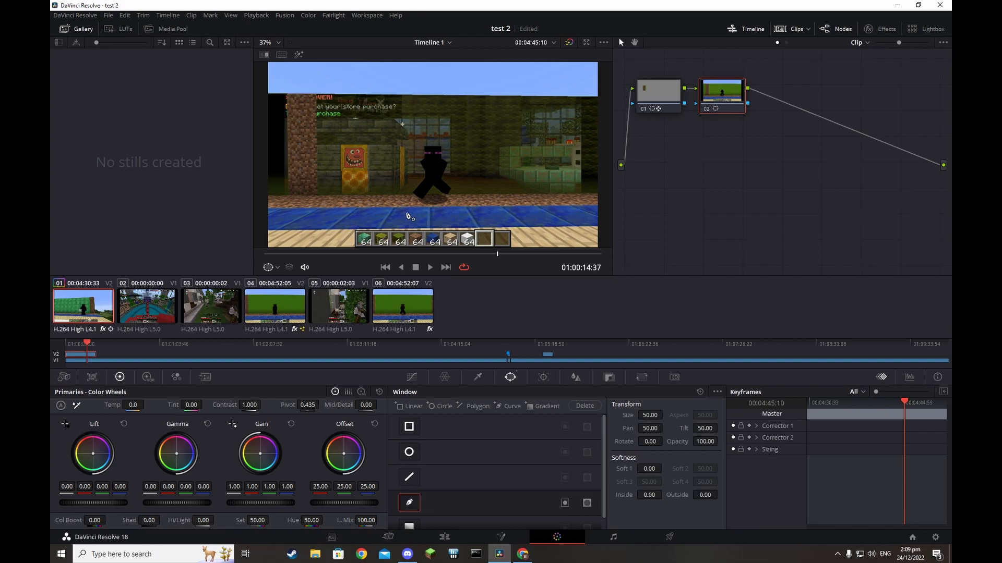
{"action": "left_click", "coordinate": [394, 209]}
{"action": "left_click", "coordinate": [382, 227]}
{"action": "left_click", "coordinate": [429, 227]}
{"action": "left_click", "coordinate": [430, 208]}
{"action": "left_click", "coordinate": [394, 208]}
{"action": "left_click", "coordinate": [414, 503]}
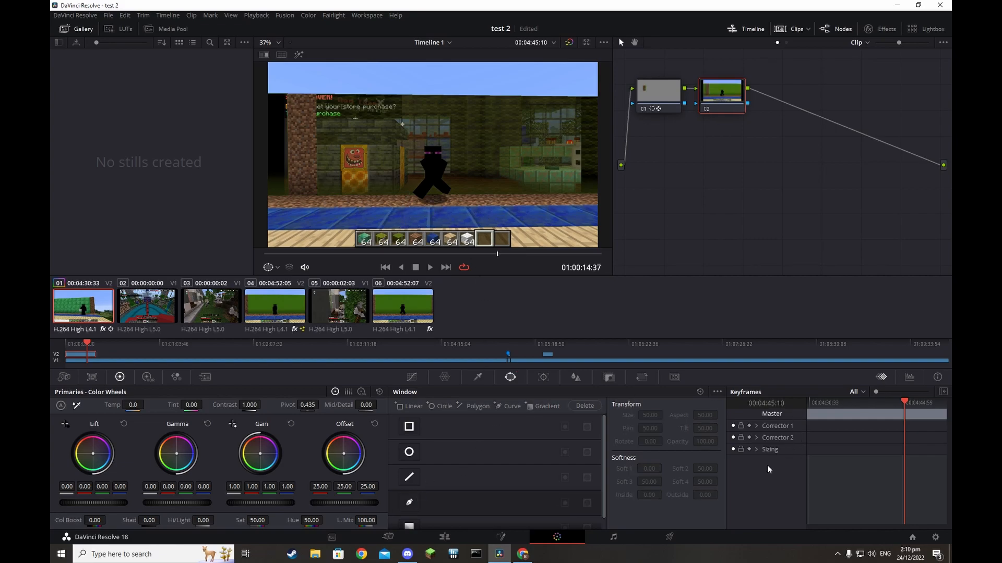
Browse the Tracker, Blur, Key and Sizing palettes, then save the project with Ctrl+S
{"action": "scroll", "coordinate": [417, 472], "scroll_direction": "down", "scroll_amount": 1}
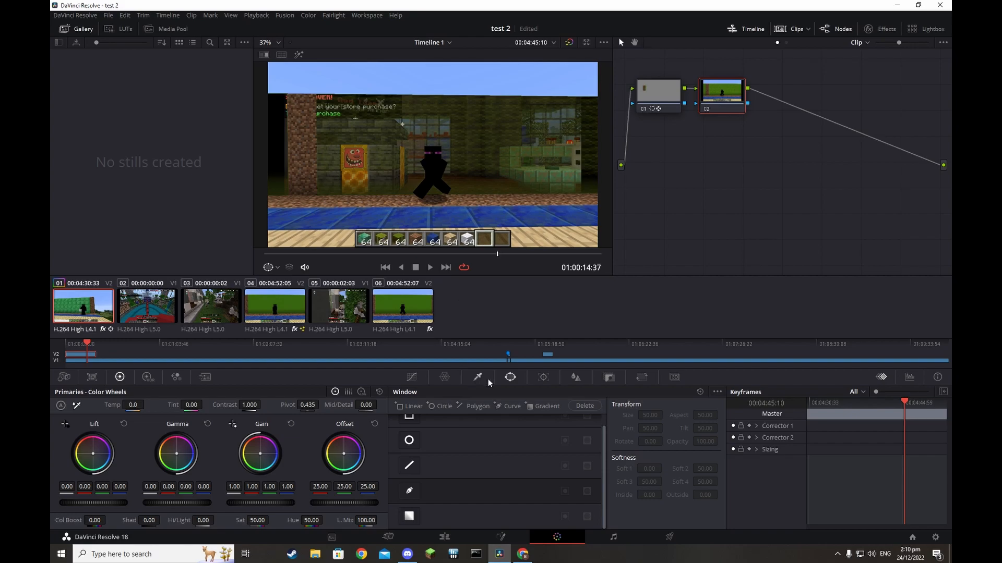
{"action": "left_click", "coordinate": [543, 377]}
{"action": "left_click", "coordinate": [576, 378]}
{"action": "left_click", "coordinate": [610, 378]}
{"action": "left_click", "coordinate": [643, 377]}
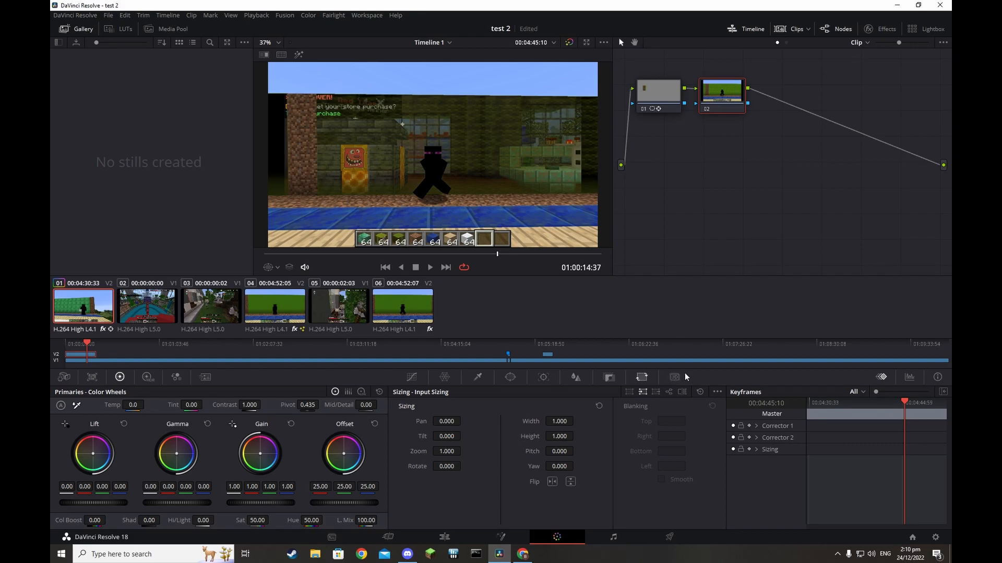
{"action": "key", "text": "ctrl+s"}
Toggle Audio 2's track effects in the Fairlight mixer, then go back to the Edit page
{"action": "left_click", "coordinate": [618, 541]}
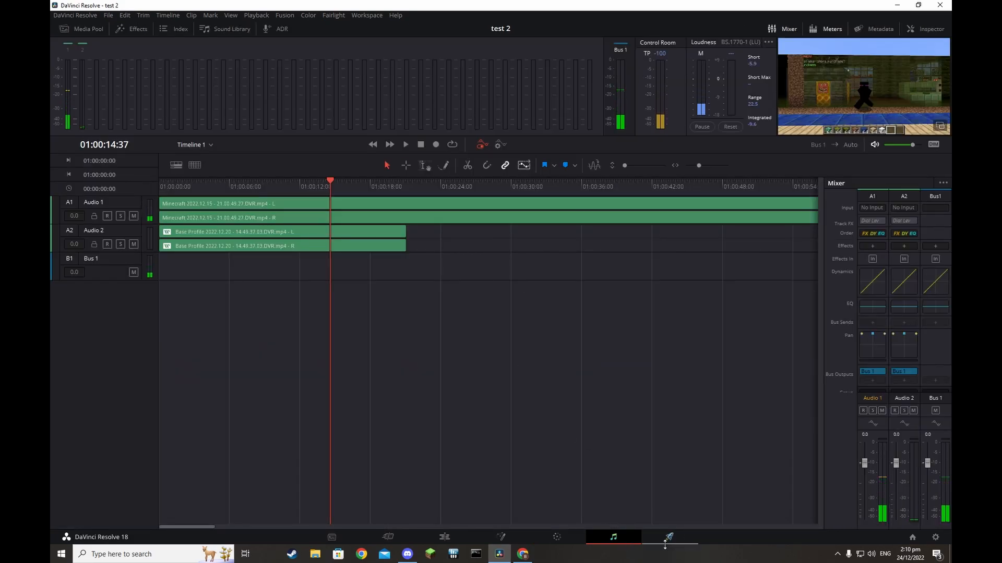
{"action": "left_click", "coordinate": [896, 220]}
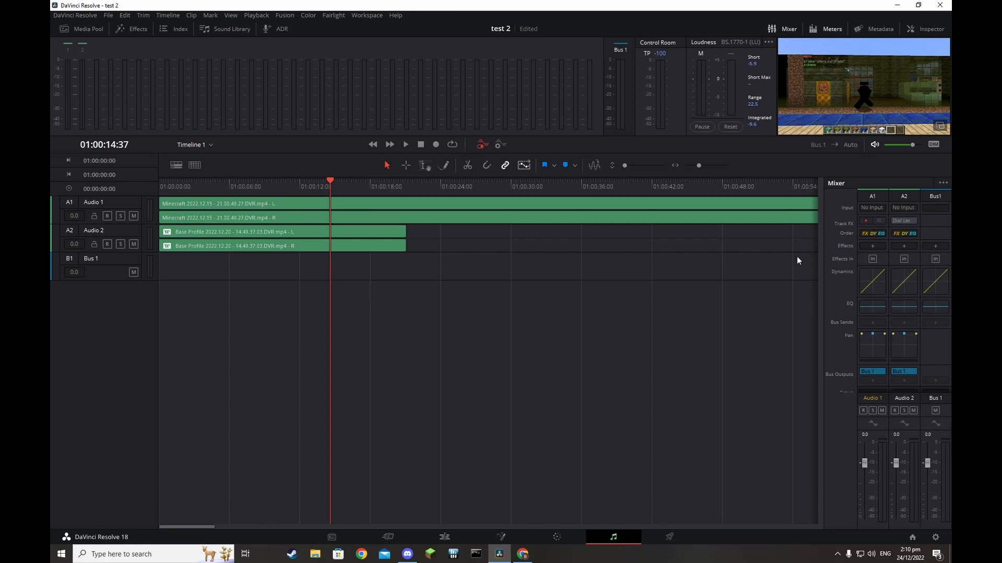
{"action": "left_click", "coordinate": [388, 537]}
Enable Dialogue Leveler on the Base Profile clip, set Output Gain to 6.0, and play to check
{"action": "left_click", "coordinate": [806, 61]}
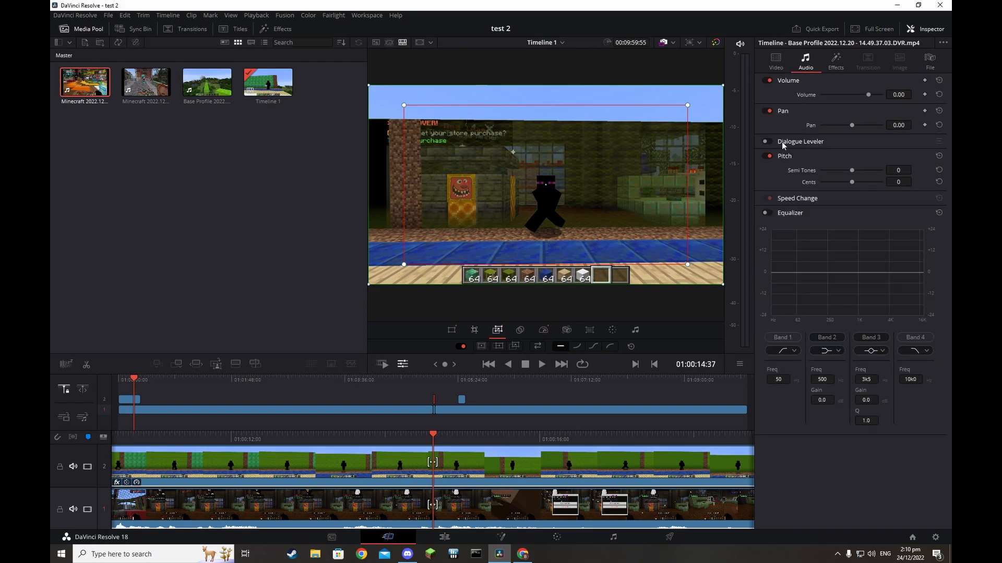
{"action": "left_click", "coordinate": [771, 142]}
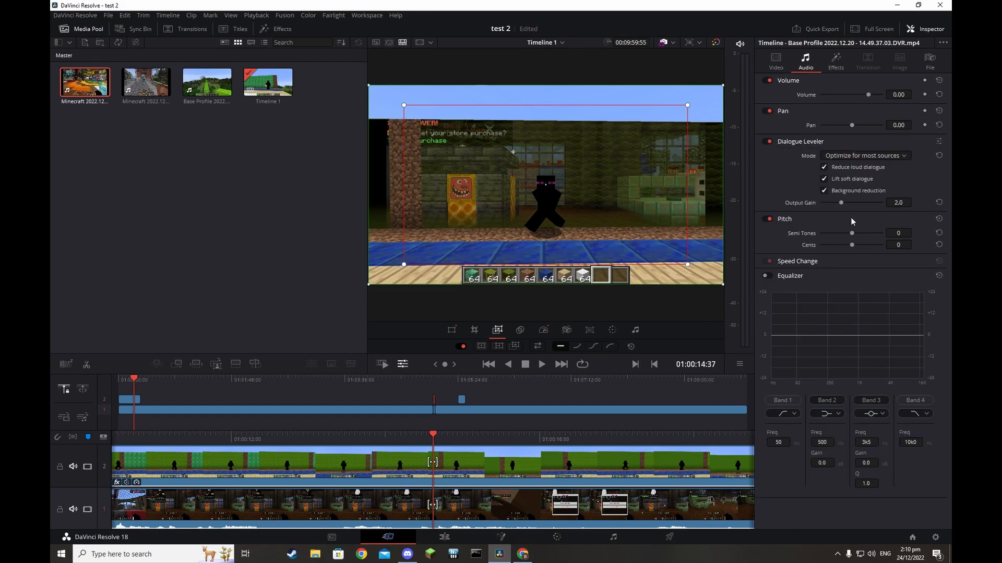
{"action": "left_click_drag", "start_coordinate": [841, 202], "coordinate": [882, 202]}
{"action": "key", "text": "space"}
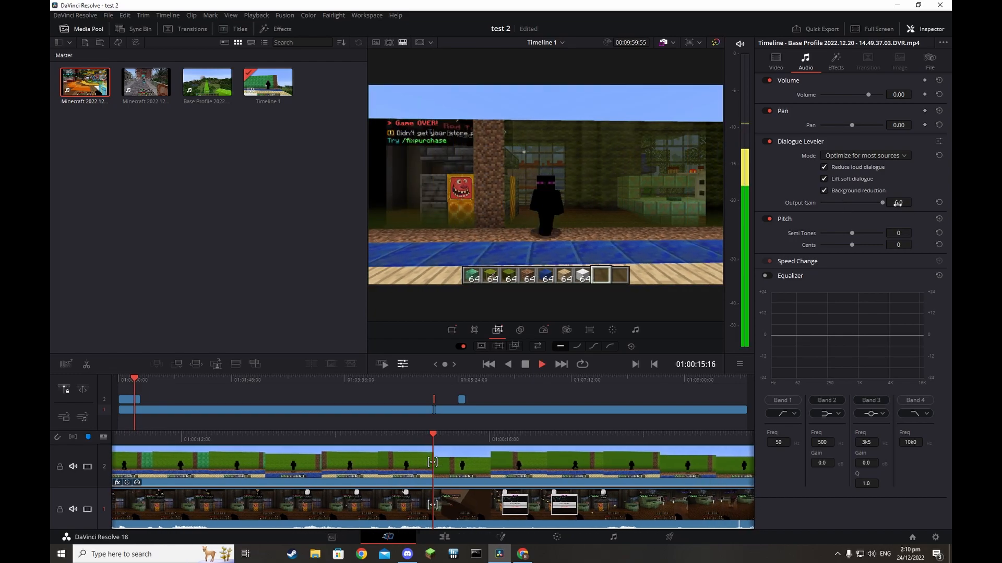
{"action": "key", "text": "space"}
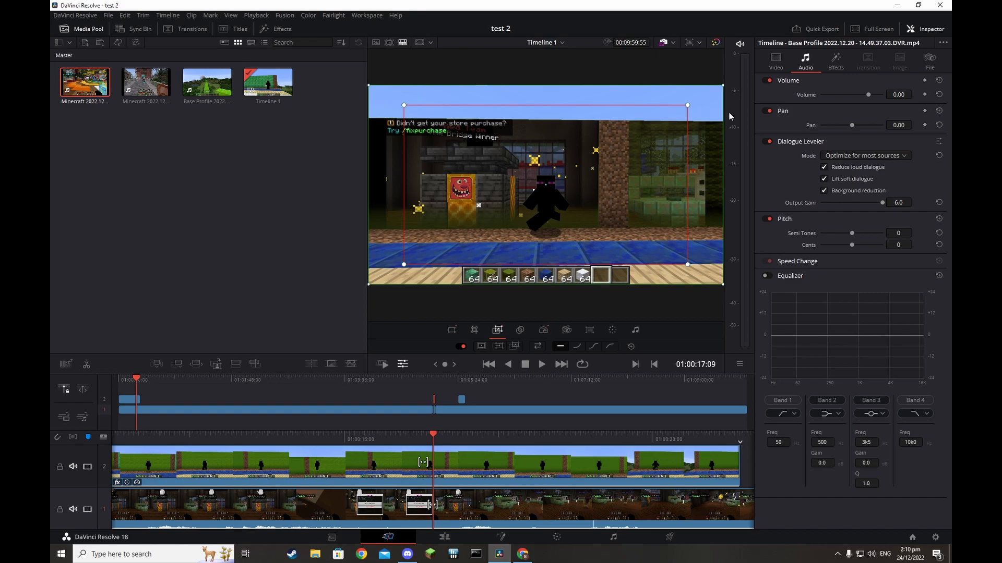
{"action": "left_click", "coordinate": [836, 62]}
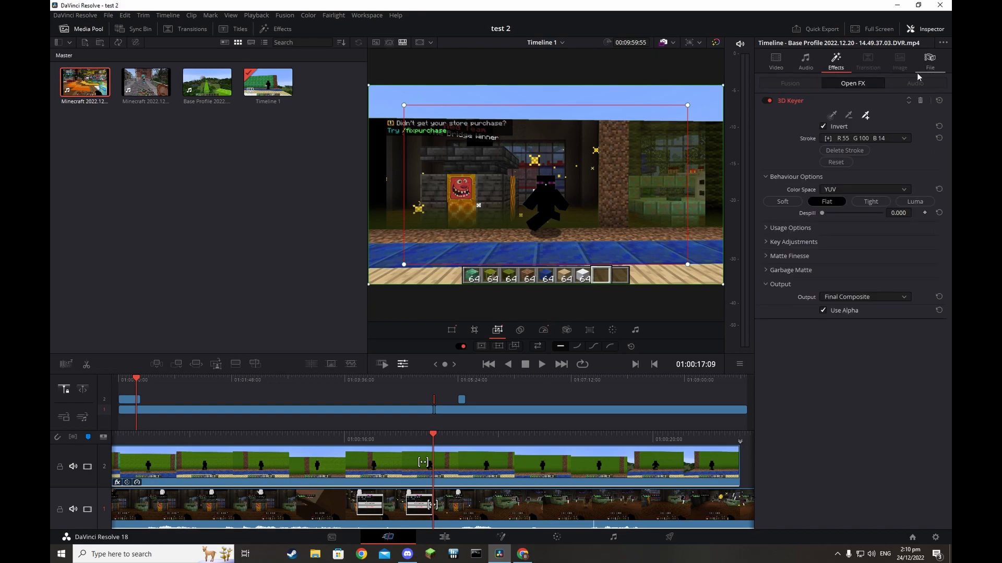